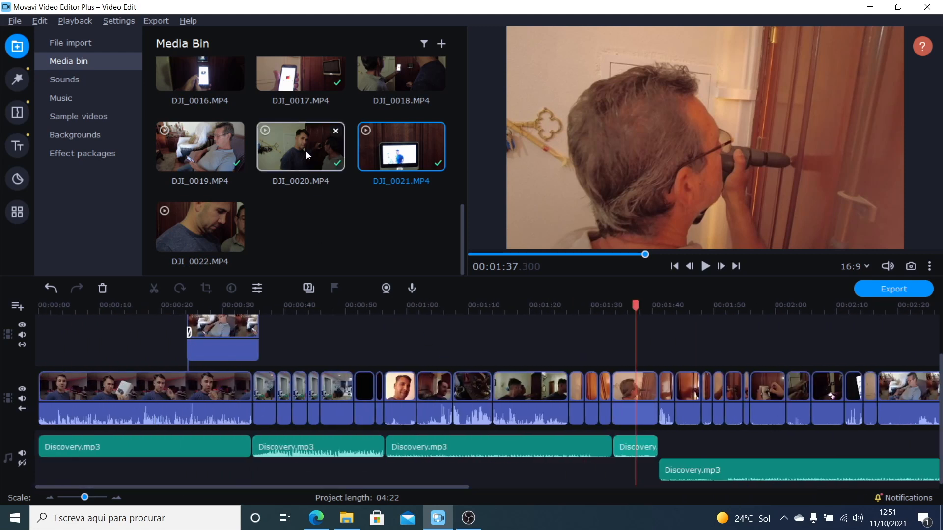
drag(296, 75, 362, 325)
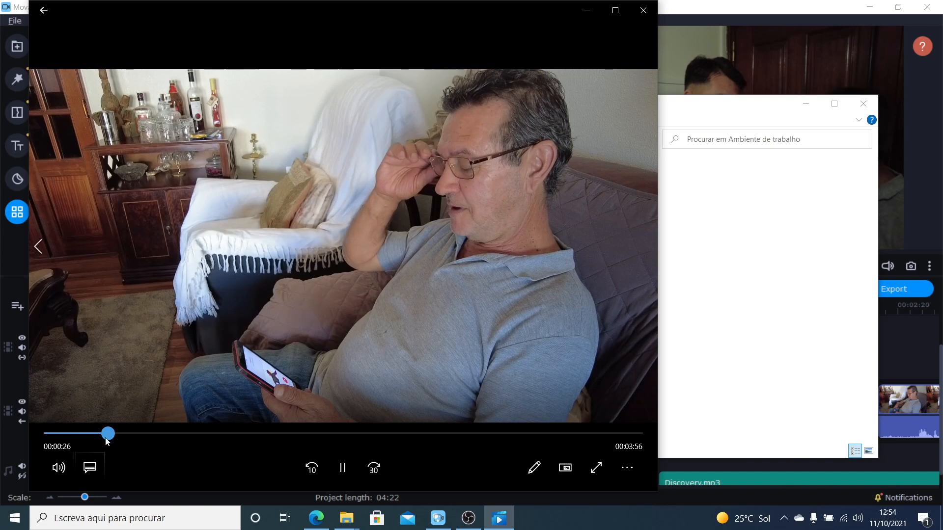
Step: Preview the exported video in the media player at about 00:00:21
drag(105, 442, 96, 440)
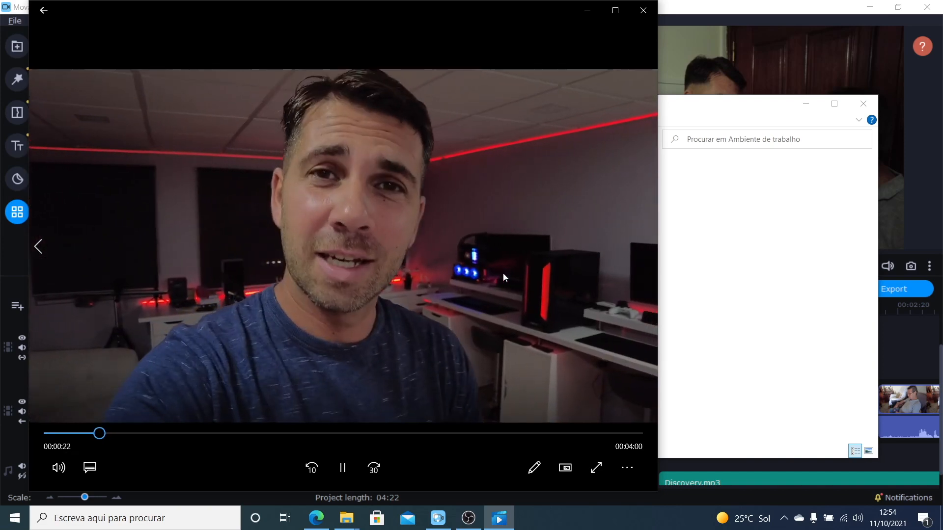
double_click(503, 273)
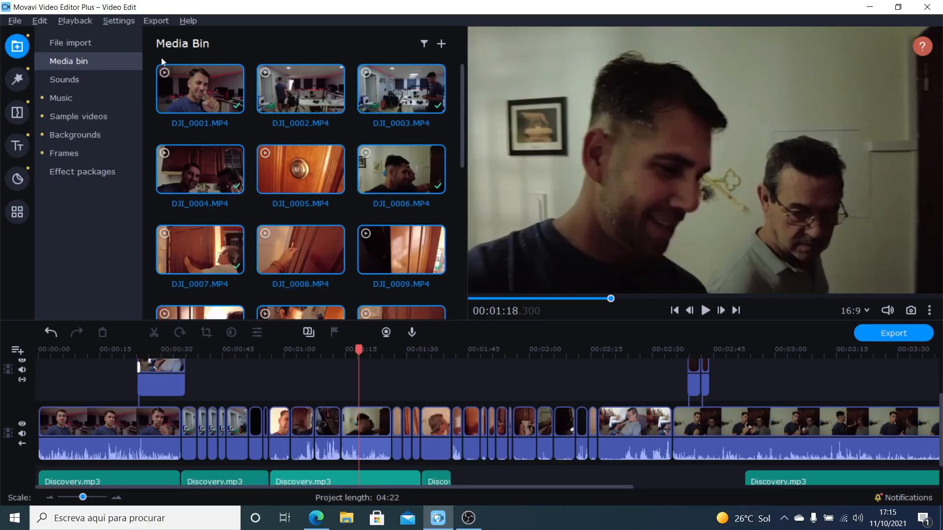
Step: Examine the file import options and the media files available for adding in the EZVIZ Video Porteiro folder
click(87, 45)
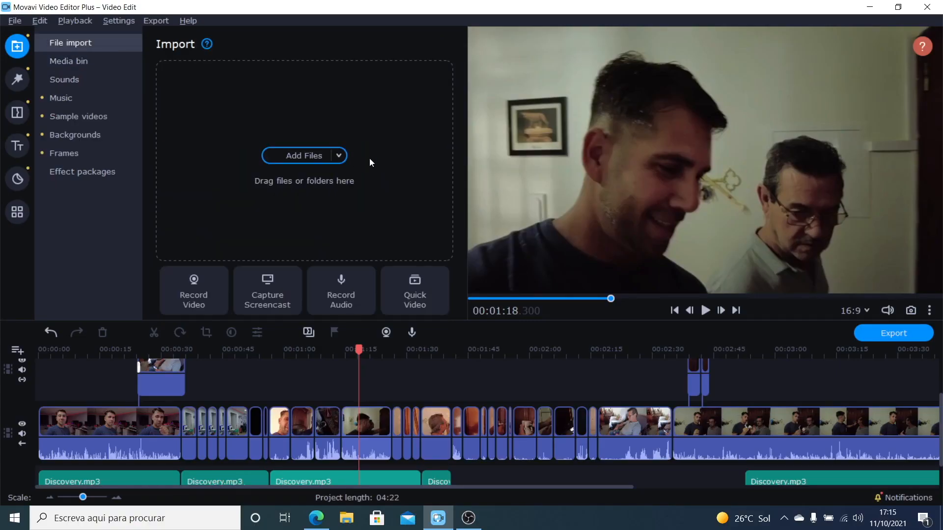
click(299, 156)
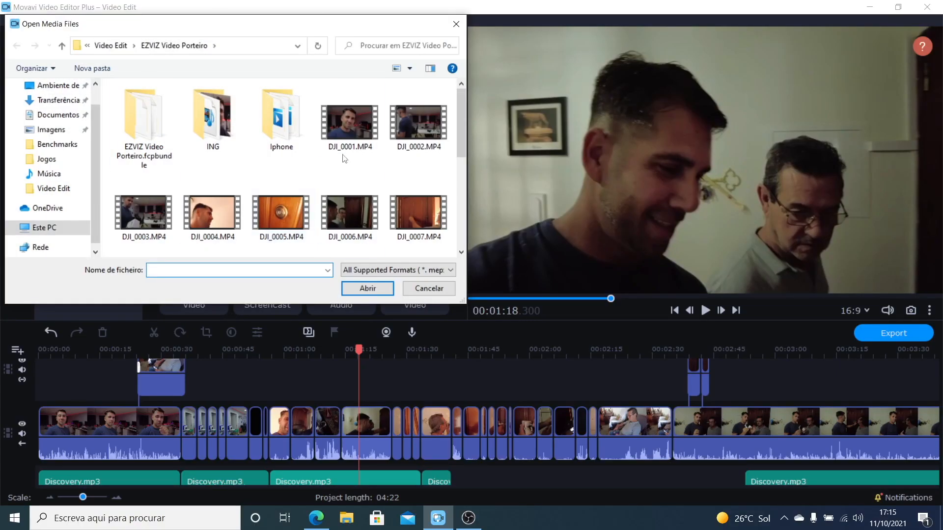
click(452, 28)
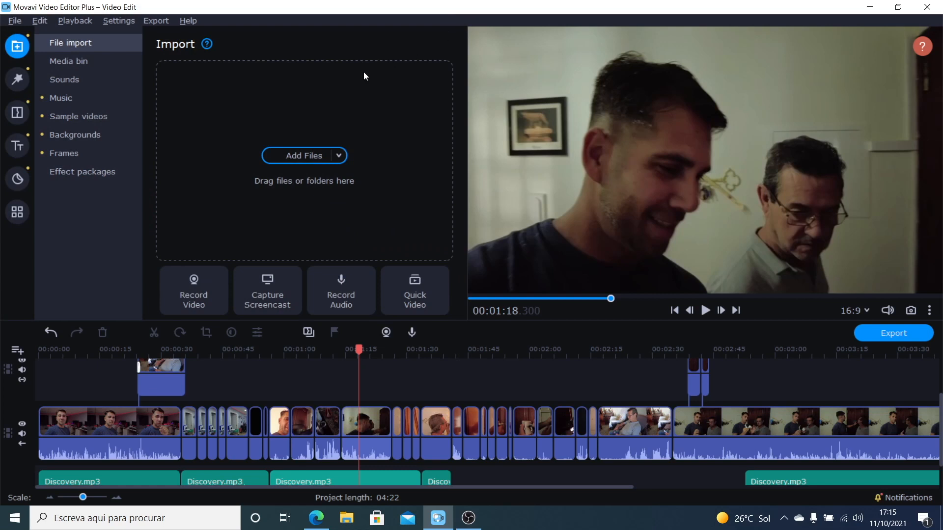
Step: Preview the timeline footage at about 01:05, 01:10 and 01:21
click(275, 349)
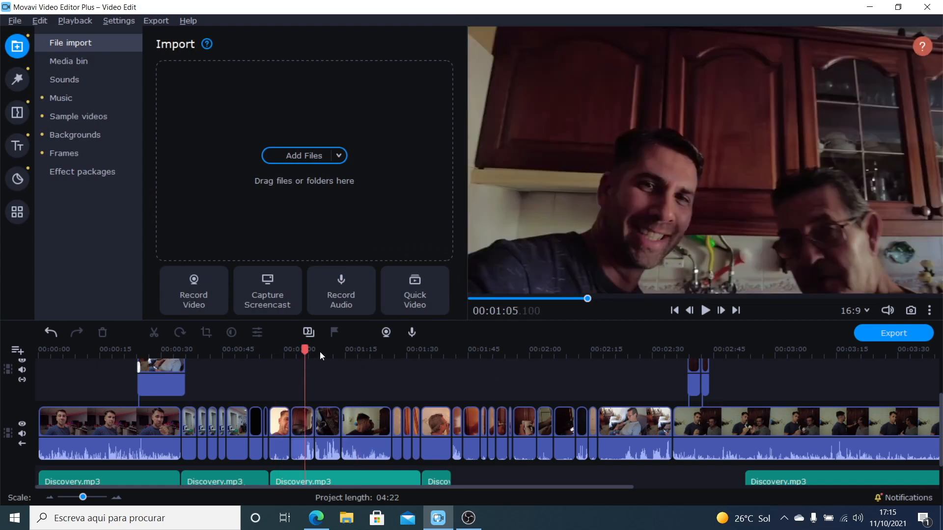
click(325, 350)
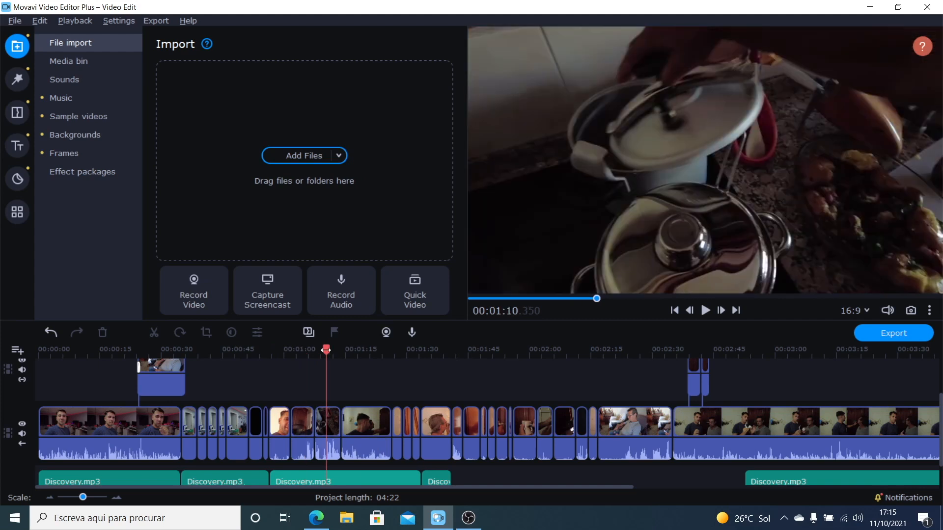
click(372, 351)
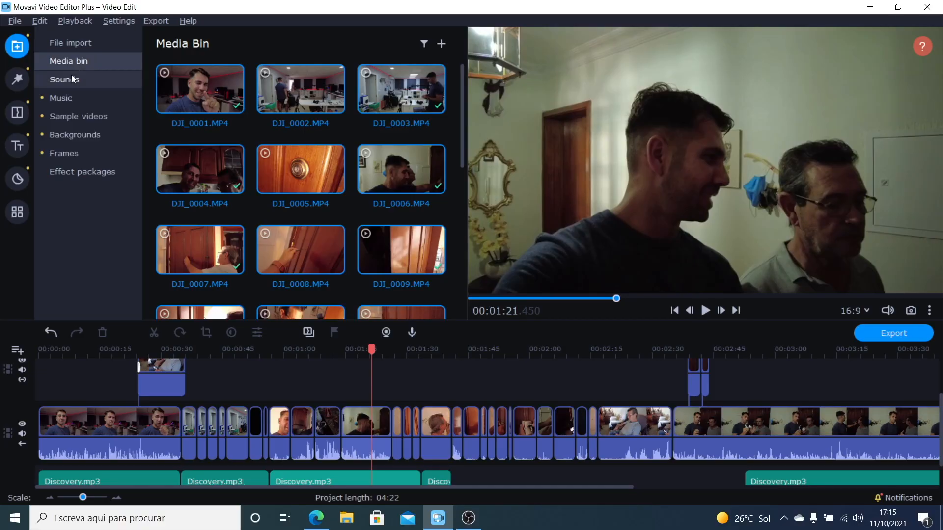
Step: Browse the built-in sound effects and music tracks in the media library
click(71, 78)
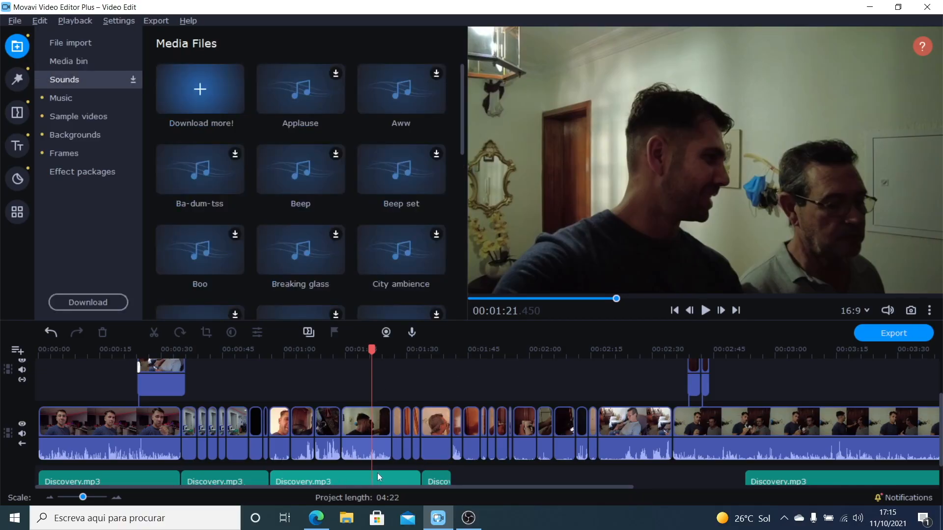
scroll(281, 181, down, 6)
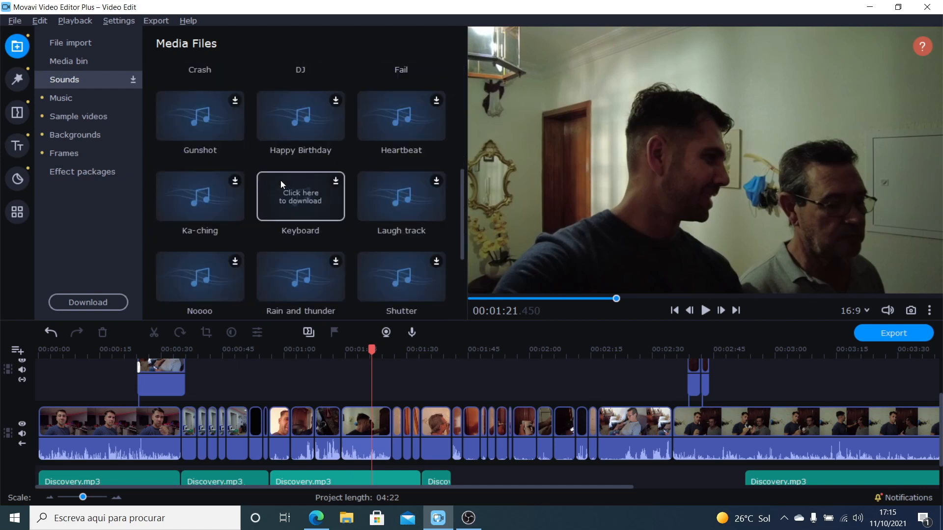
scroll(281, 181, up, 3)
scroll(281, 184, up, 3)
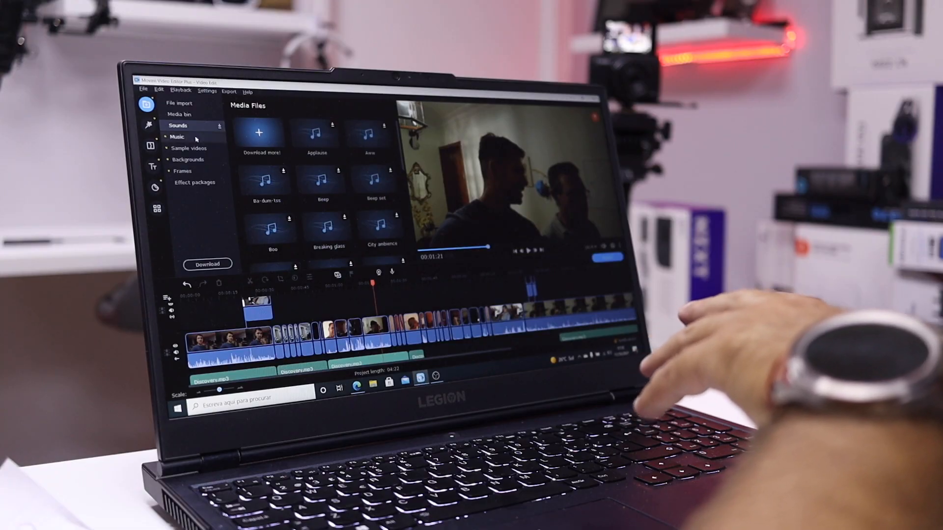
click(177, 136)
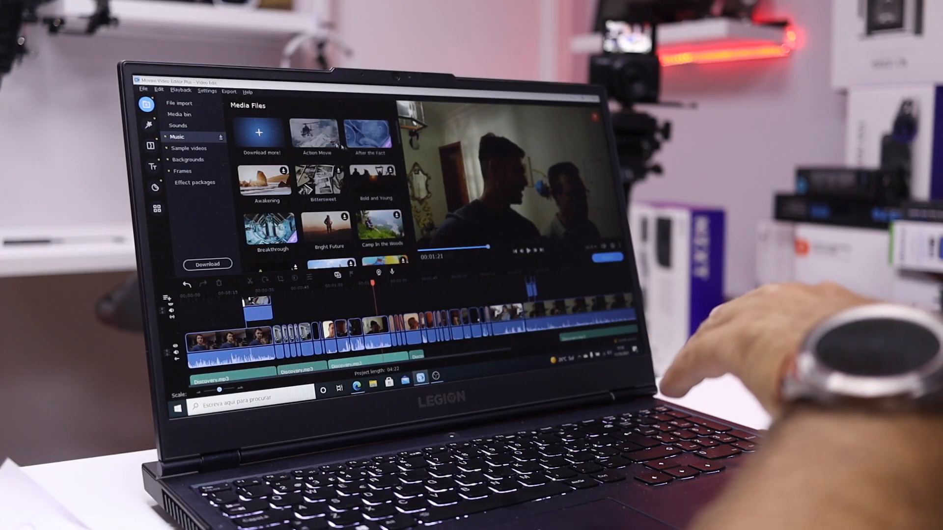
scroll(342, 146, down, 10)
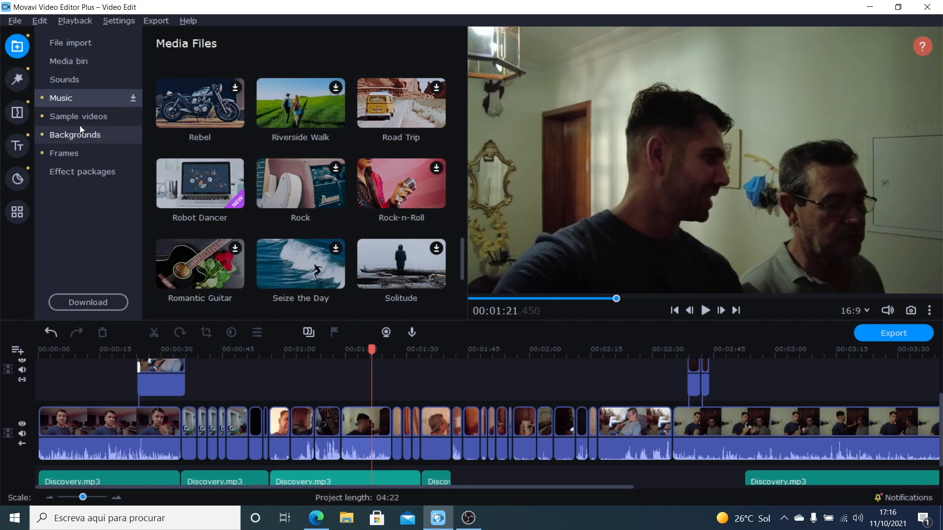
Step: Browse the built-in sample videos and backgrounds in the media library
click(82, 117)
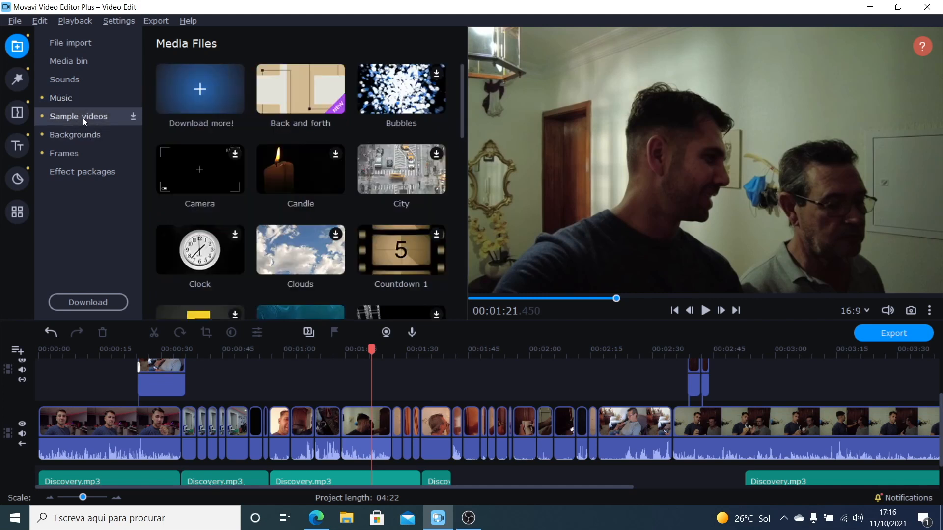
scroll(386, 143, down, 5)
scroll(386, 146, down, 3)
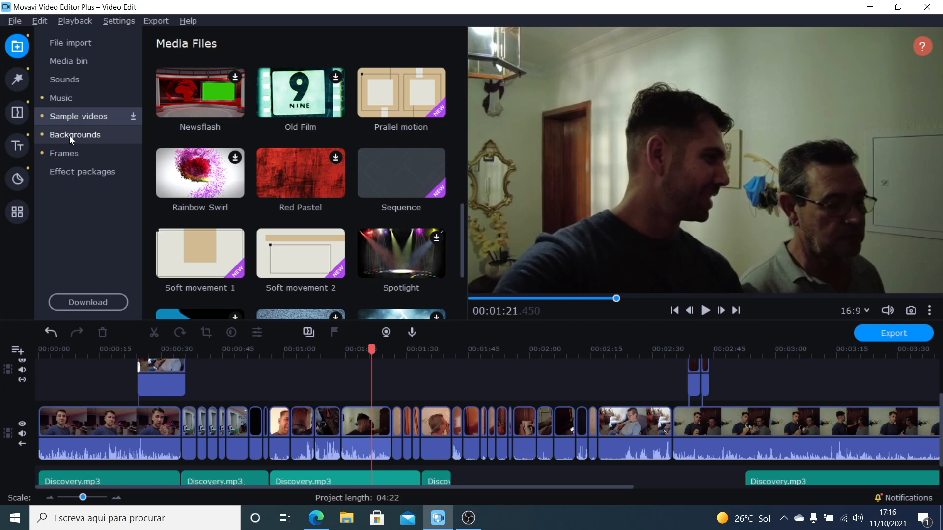
click(69, 138)
scroll(300, 187, down, 8)
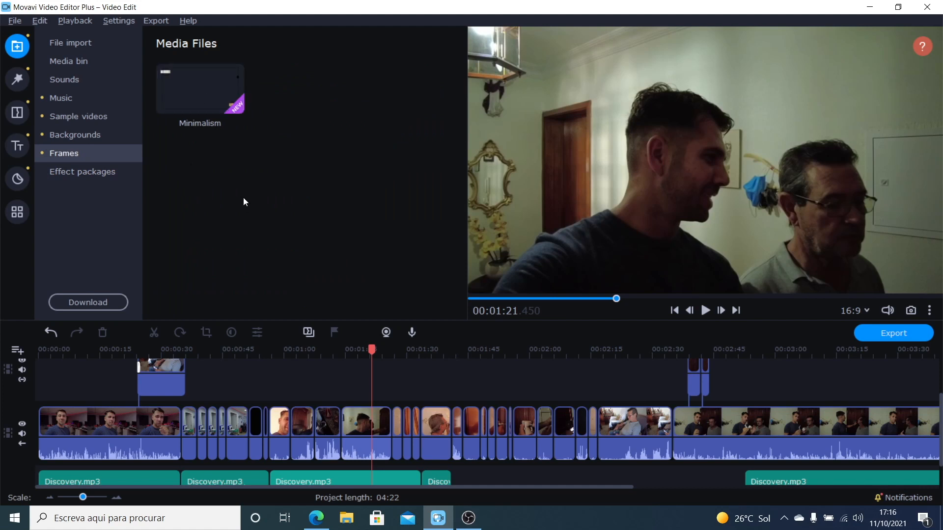
Step: Add the Minimalism frame to the overlay track at about 01:15 on the timeline
drag(196, 101, 351, 349)
click(421, 378)
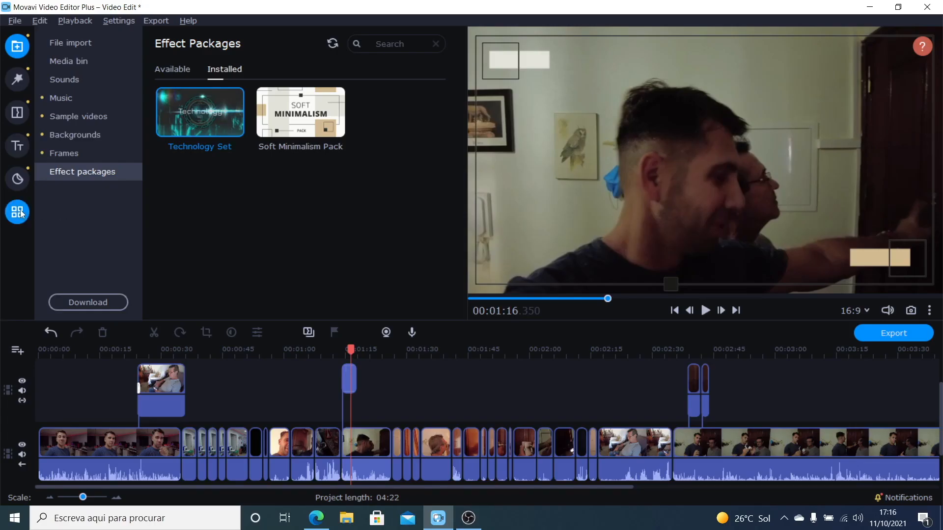
Step: Browse the sticker collections, including Soft minimalism, Cyberpunk, IT and Science
click(21, 212)
click(14, 180)
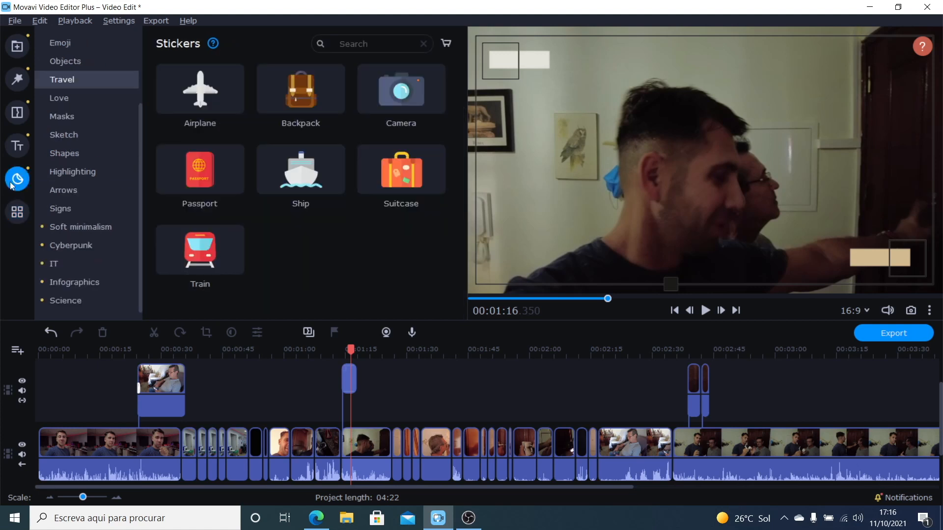
click(91, 229)
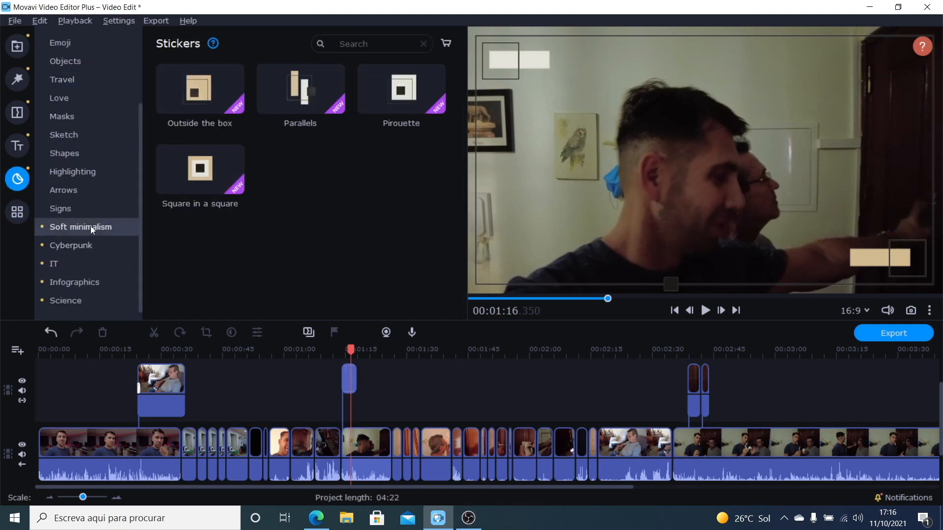
click(81, 247)
click(80, 264)
click(78, 300)
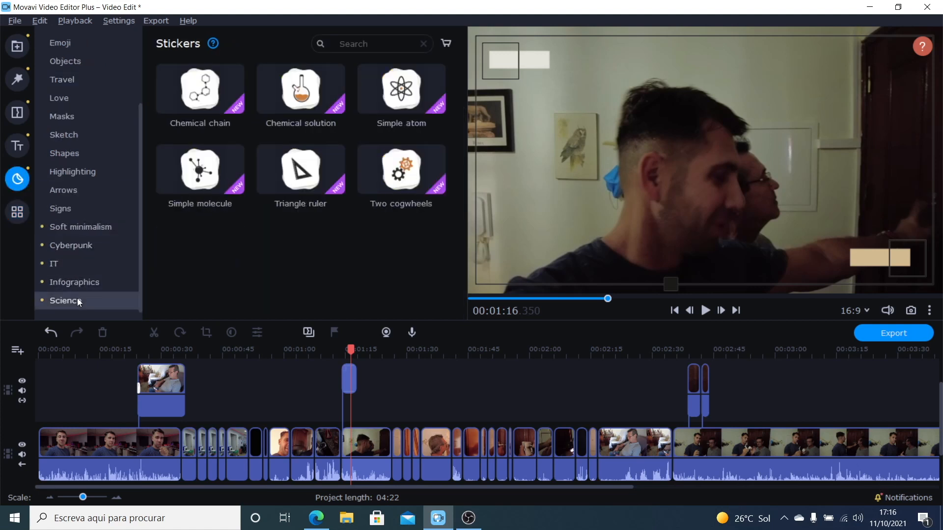
click(70, 228)
click(71, 246)
click(72, 264)
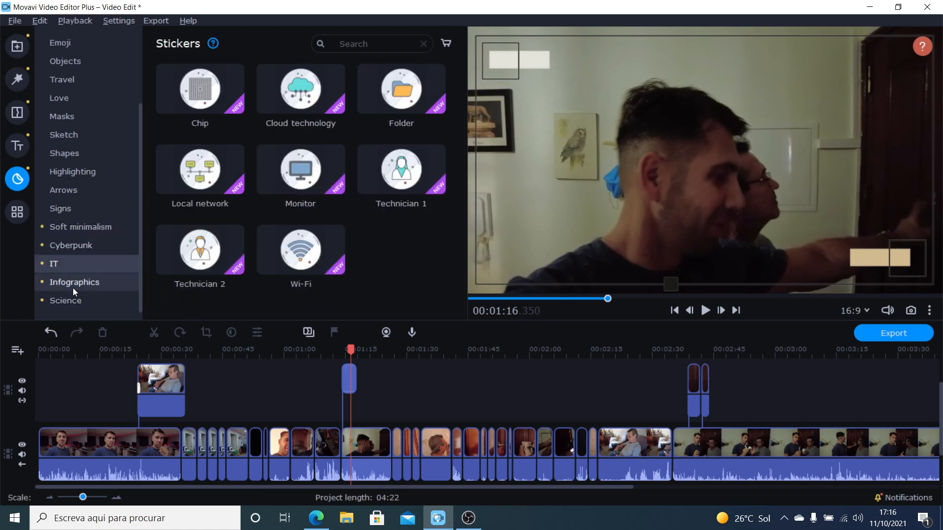
Step: Browse the title collections, including Cyberpunk, Soft minimalism, Speech bubbles, Artistic and Basic
click(18, 146)
click(73, 227)
click(75, 208)
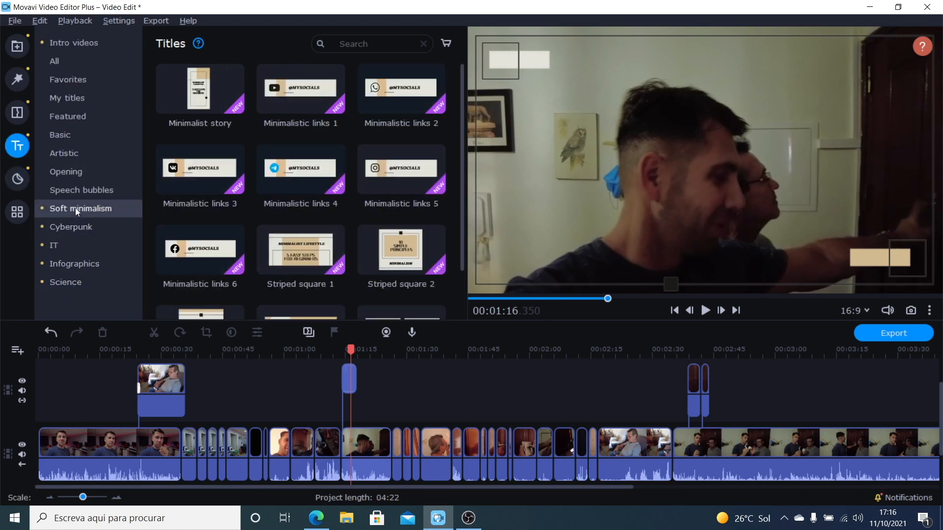
click(78, 192)
click(74, 154)
click(70, 135)
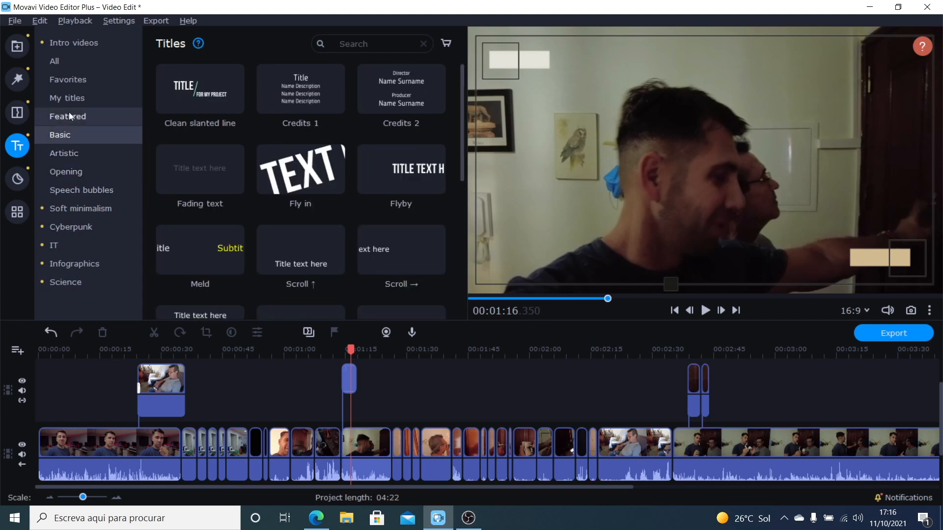
click(75, 95)
Step: Look through the Favorites and Featured filters and check the link for getting more filters
click(18, 77)
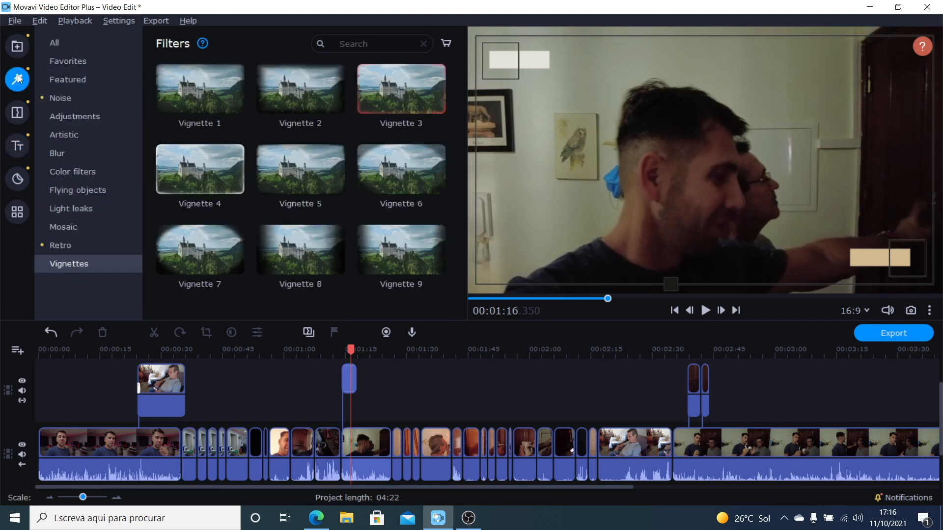
click(17, 47)
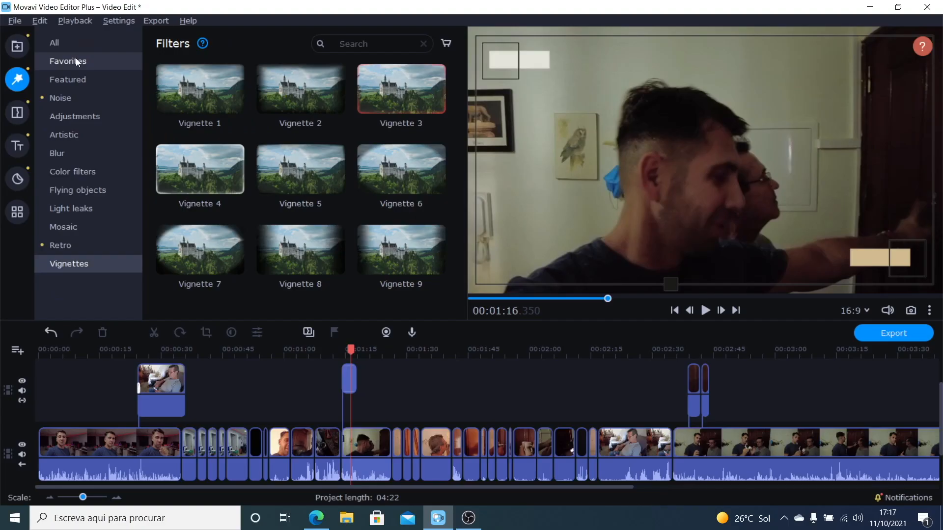
click(75, 59)
click(72, 80)
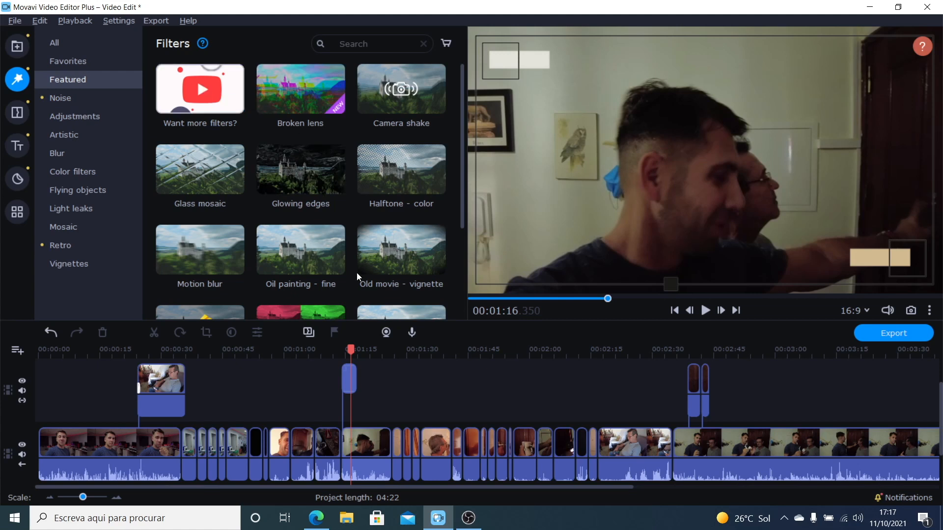
click(240, 119)
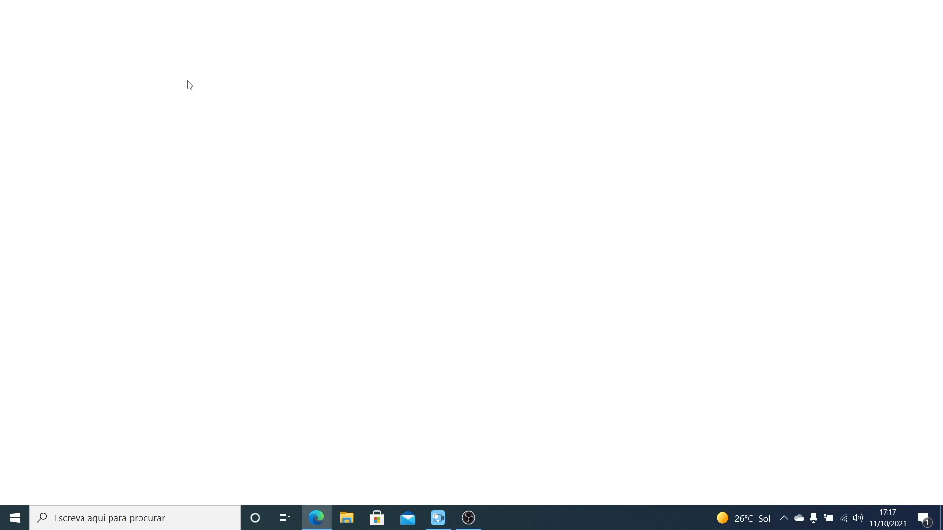
click(874, 9)
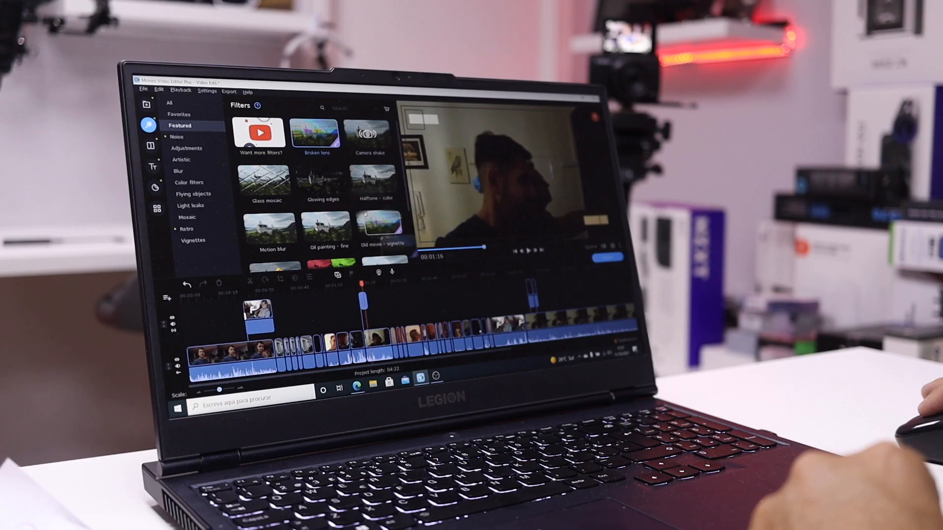
Step: Apply the Broken lens filter to the drilling clip at about 01:35 and preview the frame near 01:37
drag(314, 133, 429, 346)
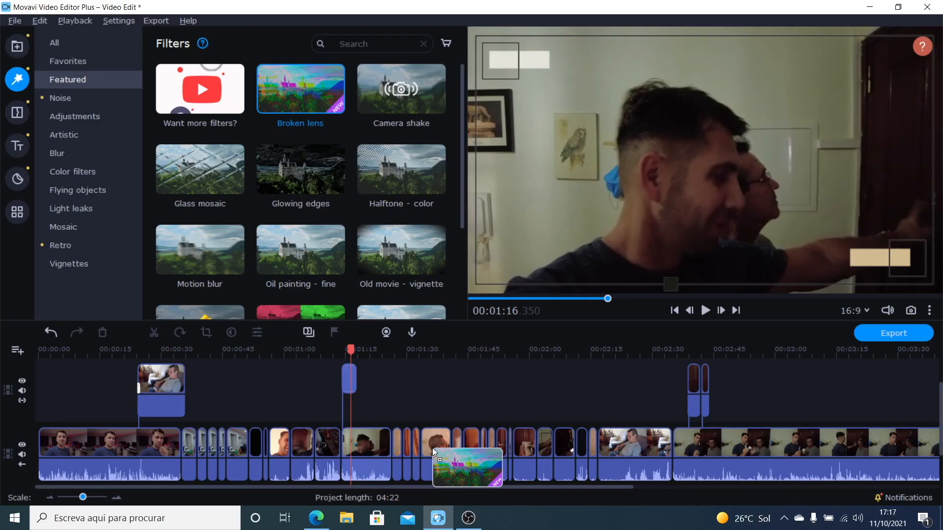
drag(432, 448, 432, 448)
click(438, 352)
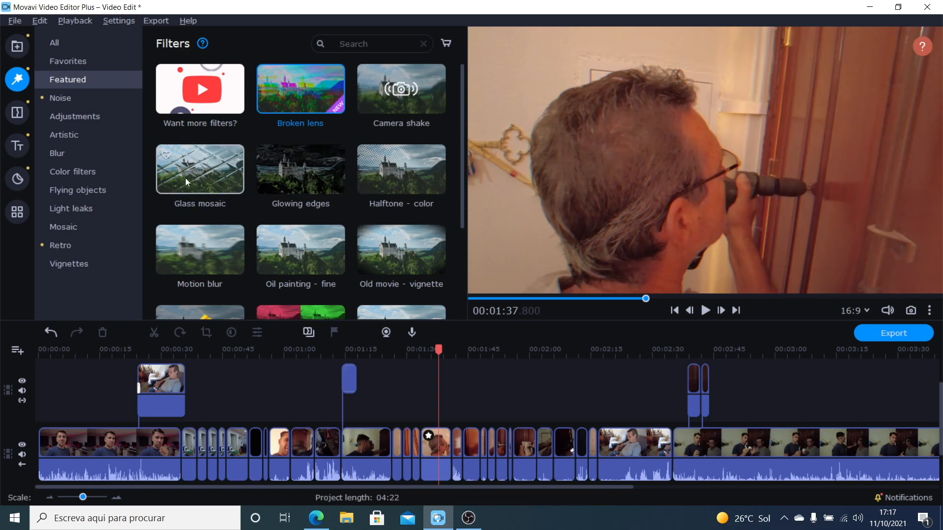
Step: Apply the Motion blur filter to the same drilling clip and preview it from about 01:35 to 01:40
drag(197, 244, 435, 454)
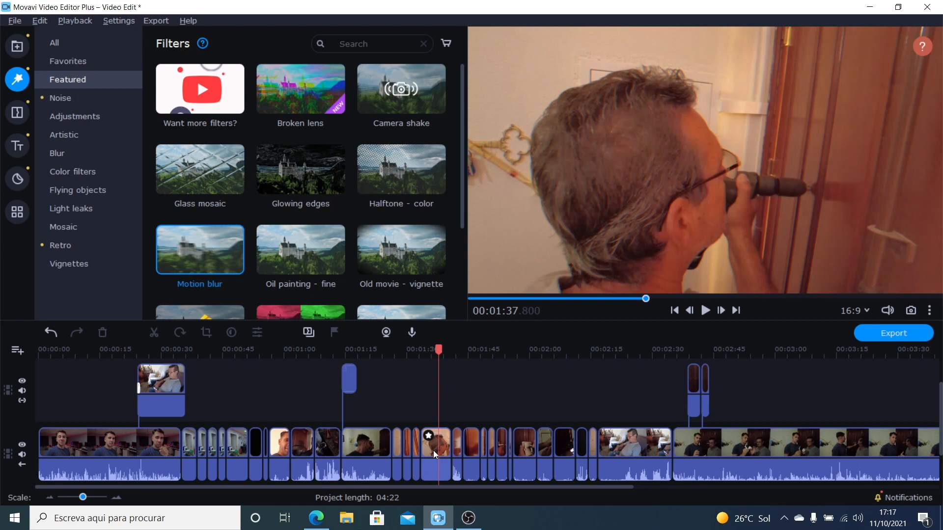
click(435, 350)
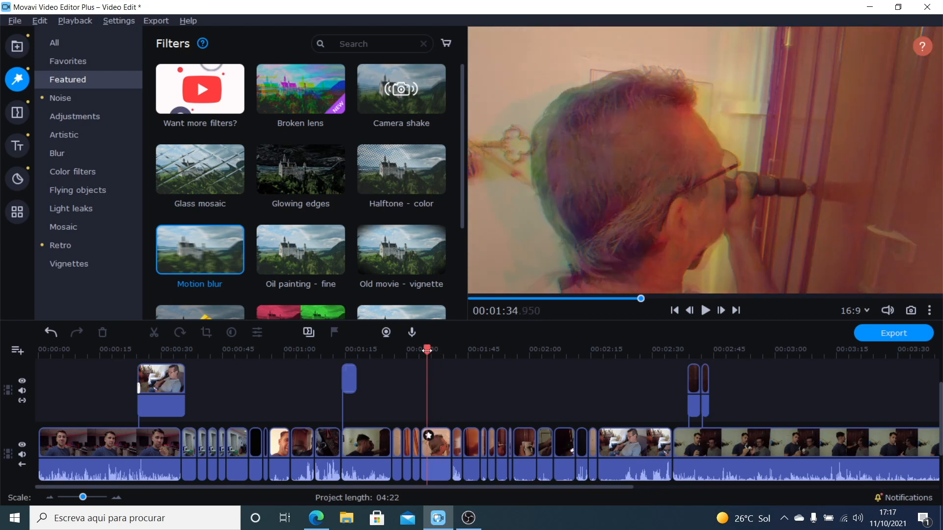
drag(425, 354, 448, 353)
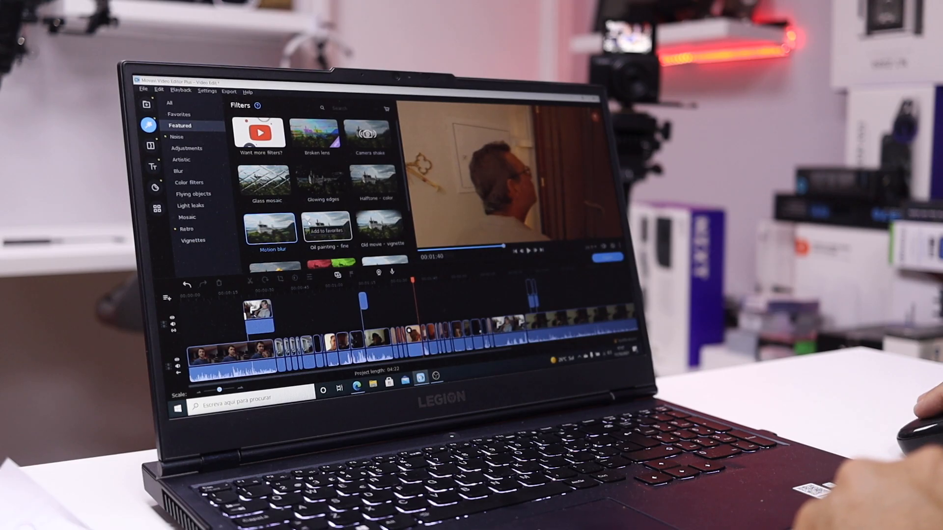
Step: Look through the Noise, Adjustments and Artistic filter categories
click(199, 138)
click(192, 148)
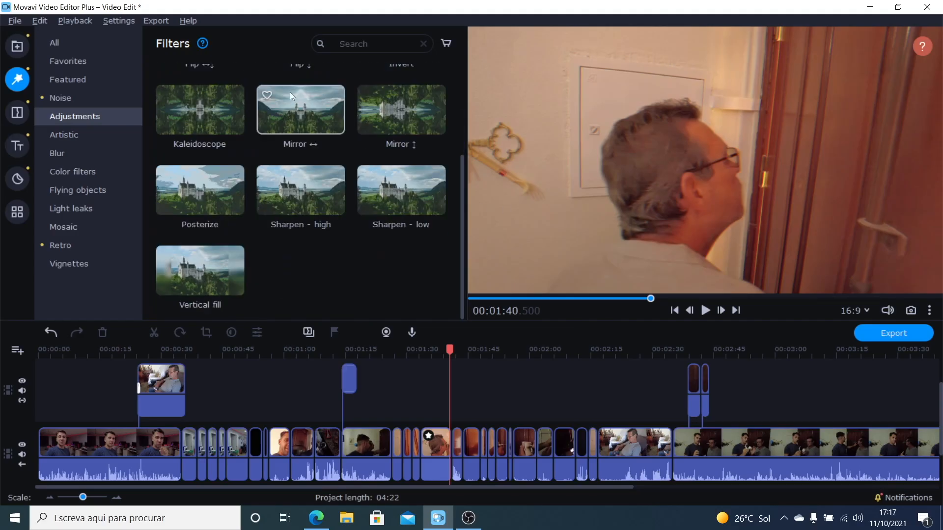
click(73, 135)
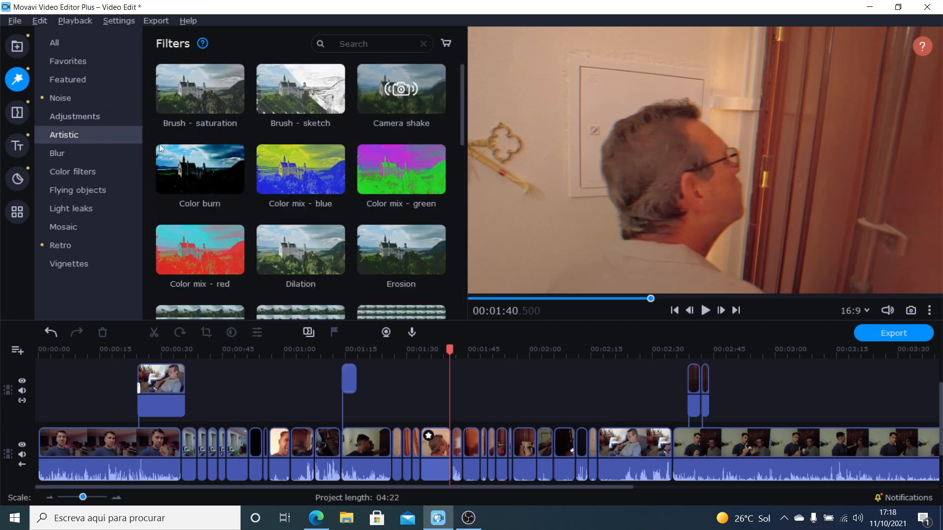
scroll(293, 169, down, 4)
scroll(293, 166, down, 4)
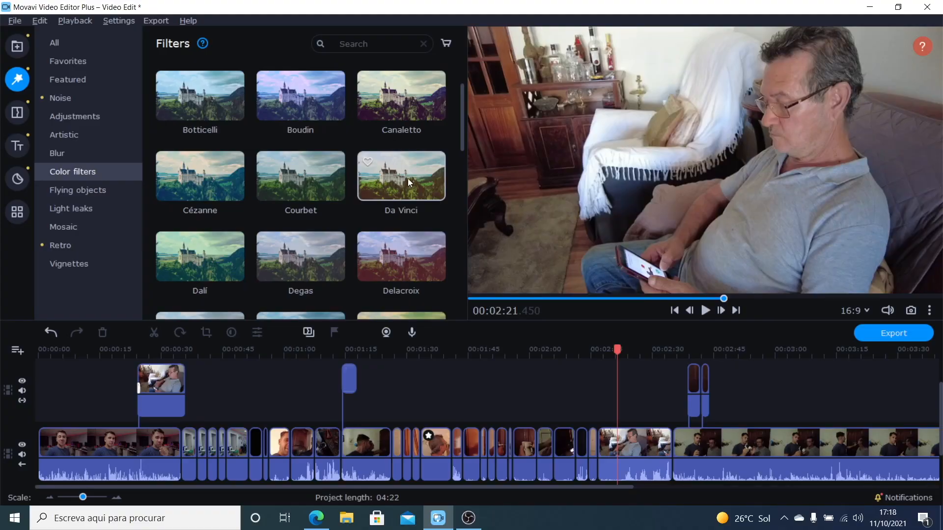
Step: Apply the Delacroix color filter to the clip of the man on the sofa at about 02:21
scroll(404, 240, down, 1)
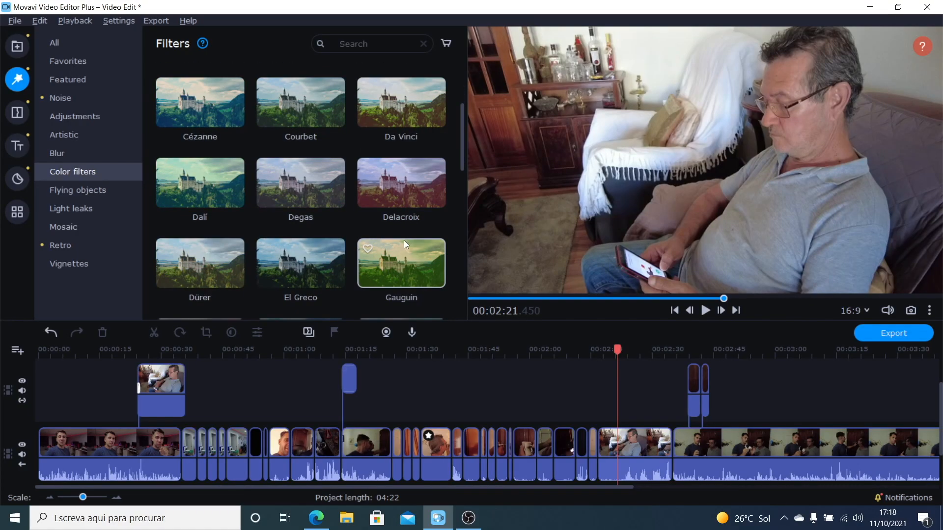
drag(393, 178, 617, 451)
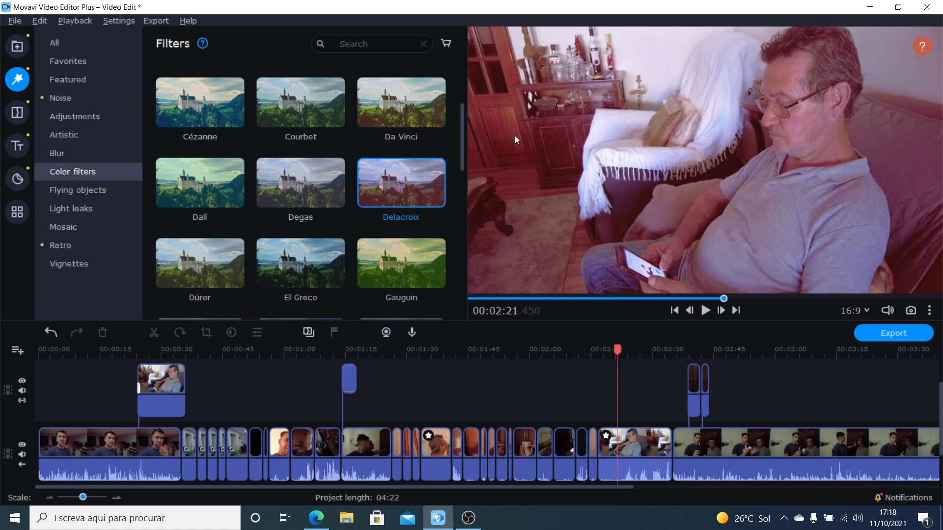
scroll(364, 207, down, 2)
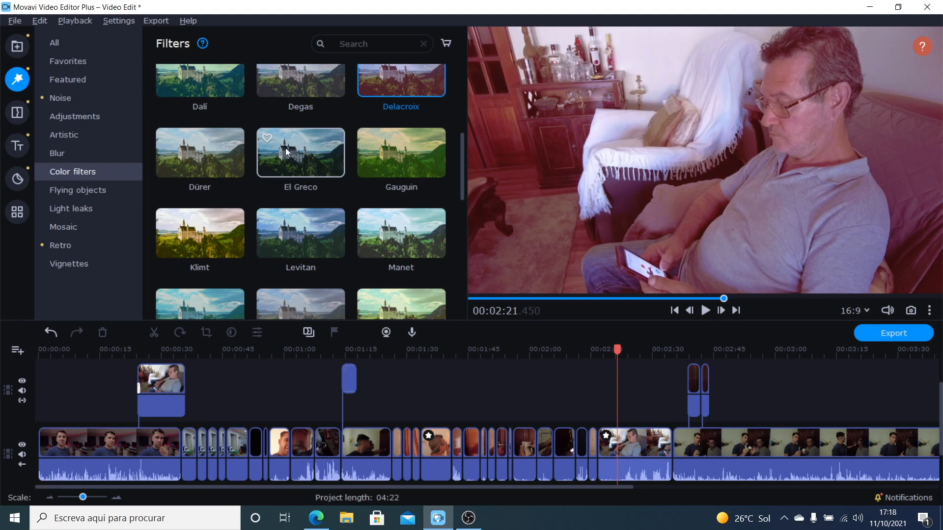
Step: Add the Snowflakes 1 flying-objects filter to the sofa clip and preview it from about 02:21 to 02:24
click(79, 190)
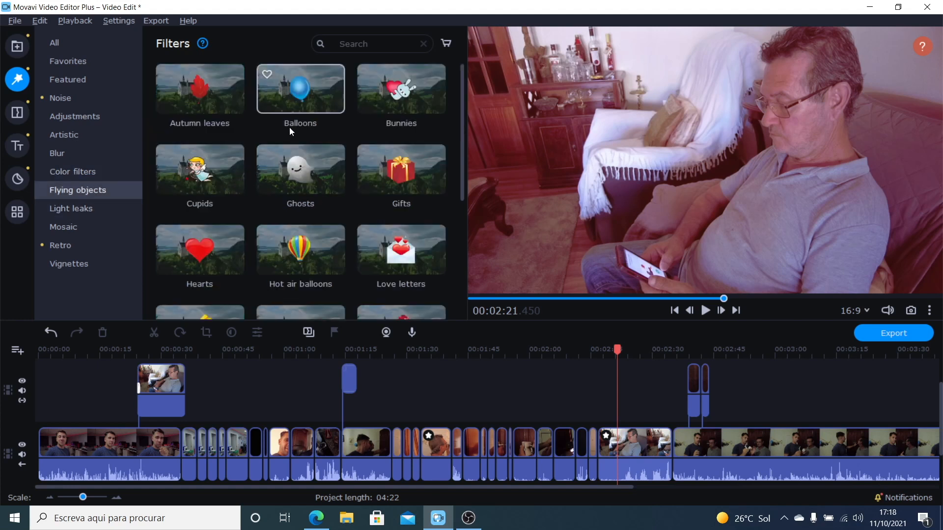
scroll(299, 185, down, 5)
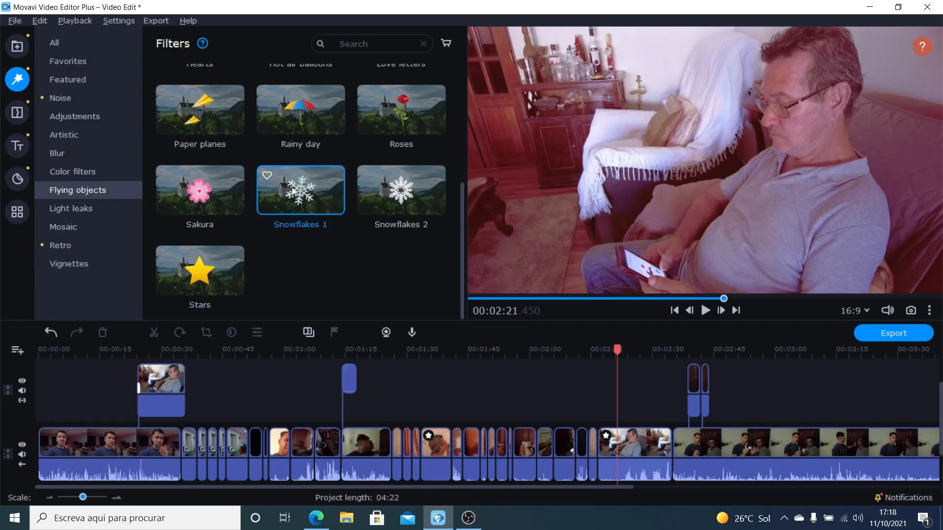
drag(292, 187, 621, 444)
click(705, 310)
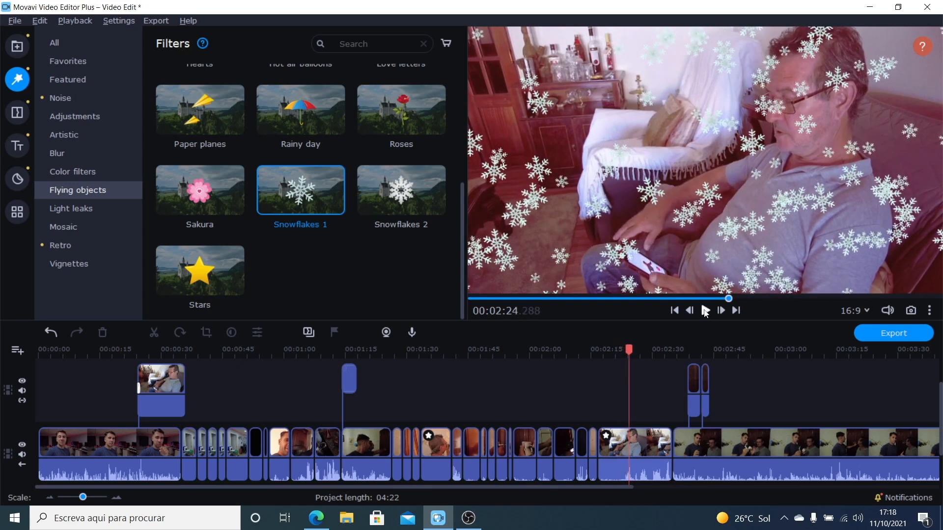
Step: Remove the Snowflakes 1 and Delacroix filters from the sofa clip
click(606, 437)
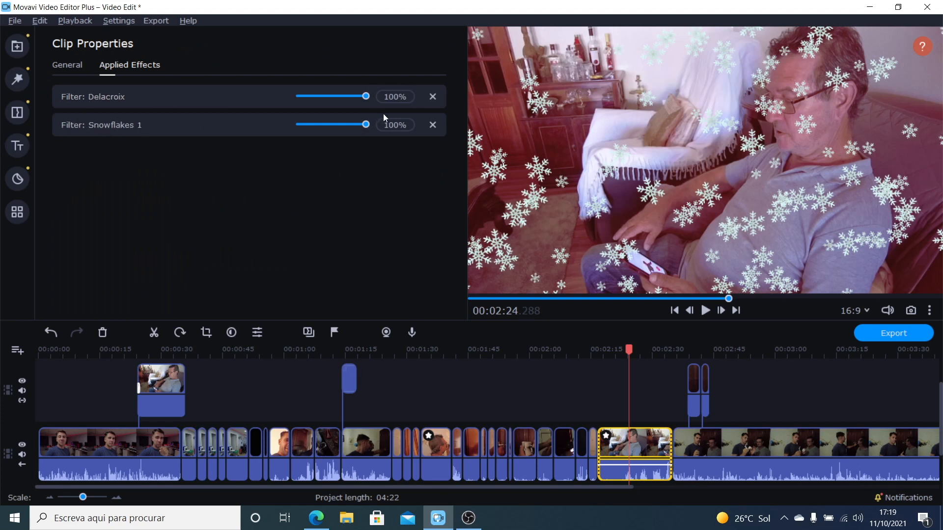
click(433, 125)
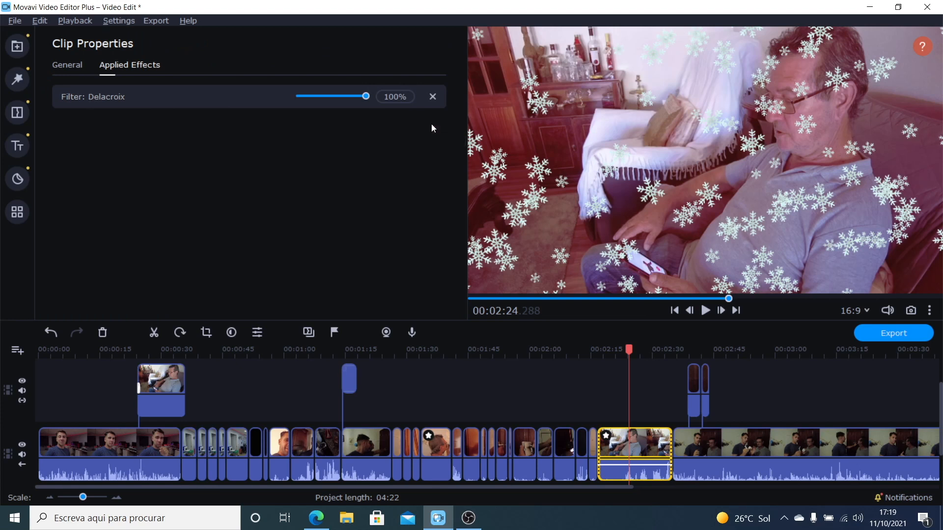
click(433, 97)
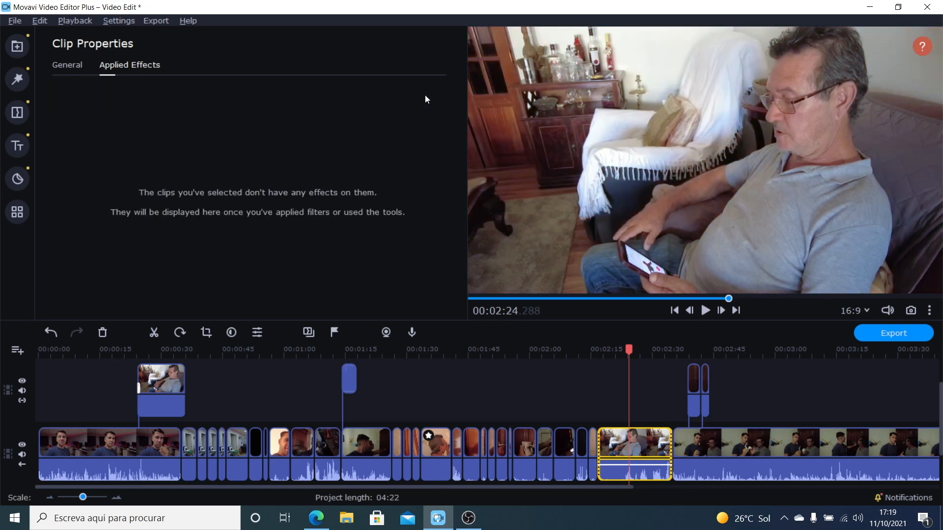
Step: Look through the Light leaks and Mosaic filters, and try Vignette 8 and Vignette 7 on the sofa clip
click(23, 81)
click(86, 210)
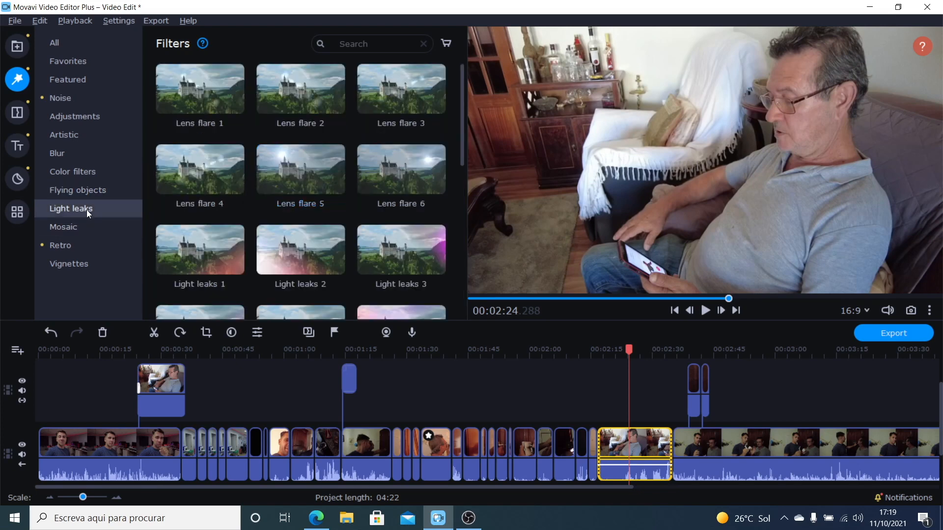
click(80, 228)
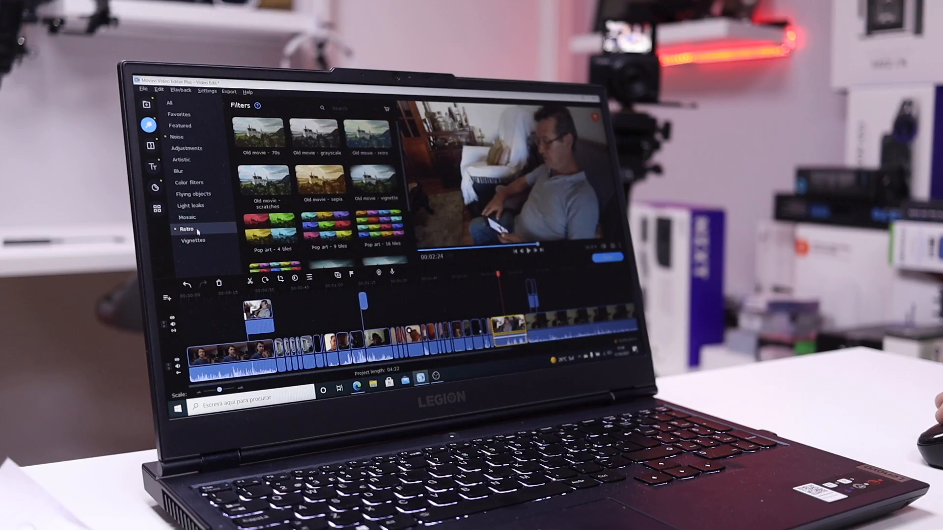
click(69, 263)
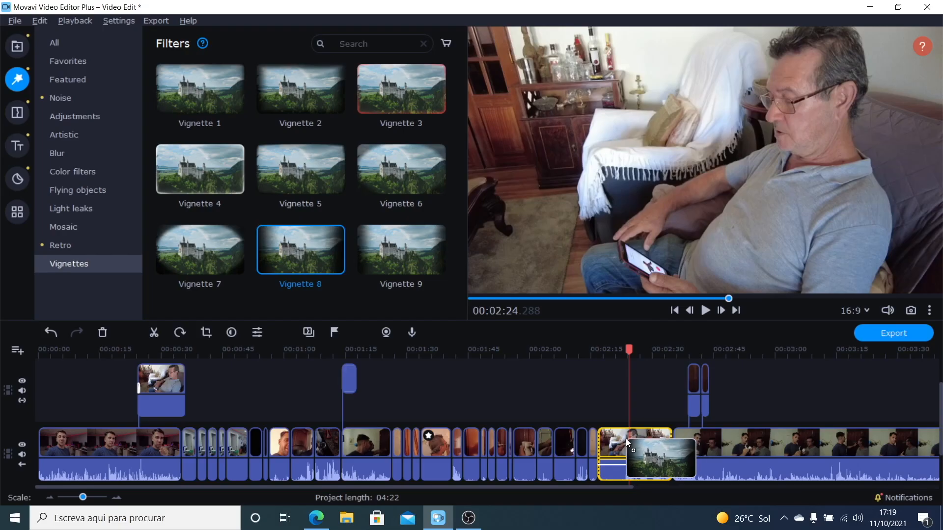
drag(326, 227, 505, 324)
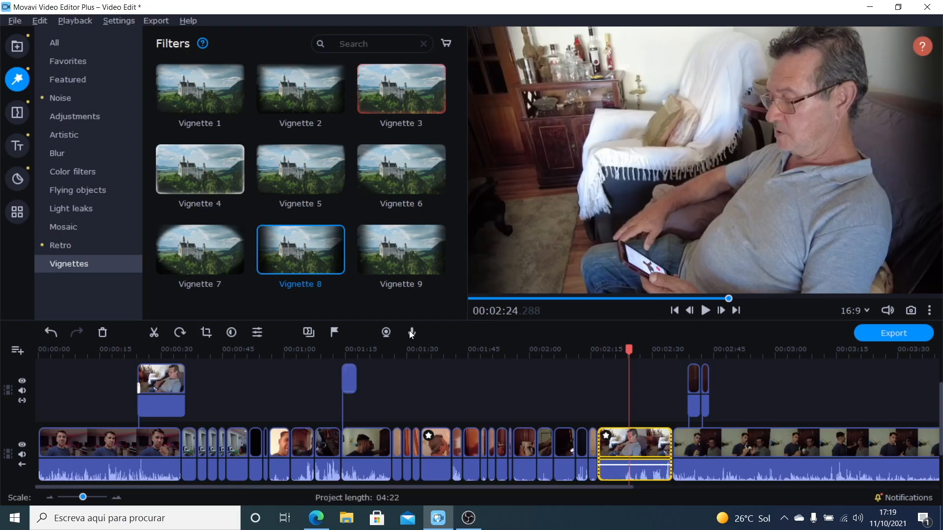
drag(224, 252, 618, 444)
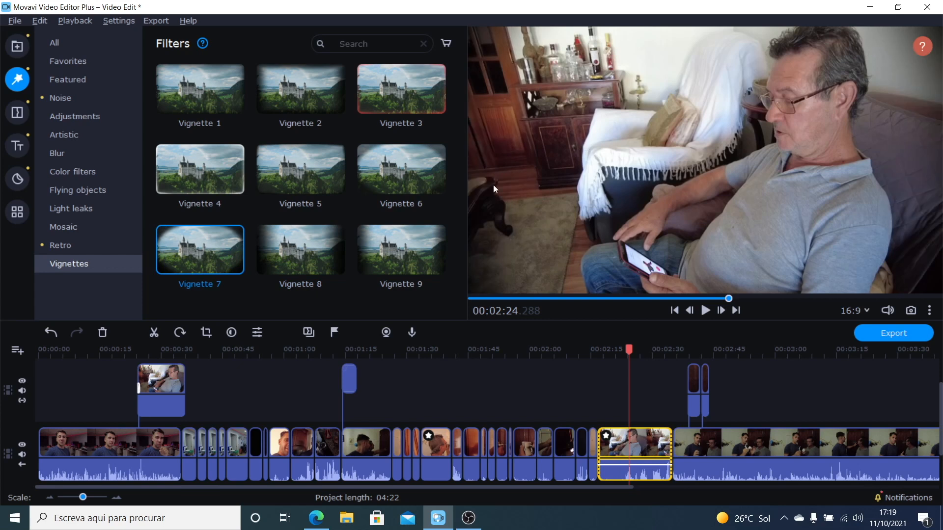
Step: Remove the Vignette 7 filter from the sofa clip and show the clip's general properties
click(606, 436)
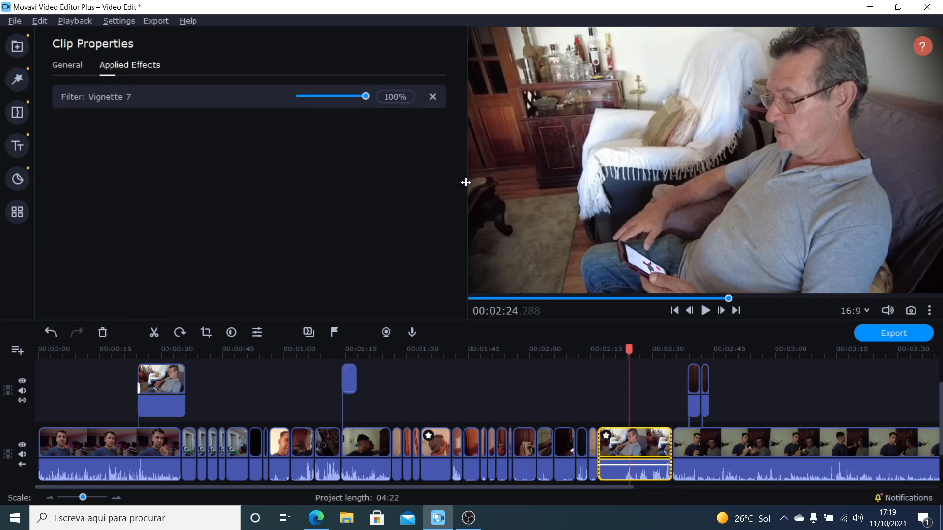
click(433, 96)
click(66, 73)
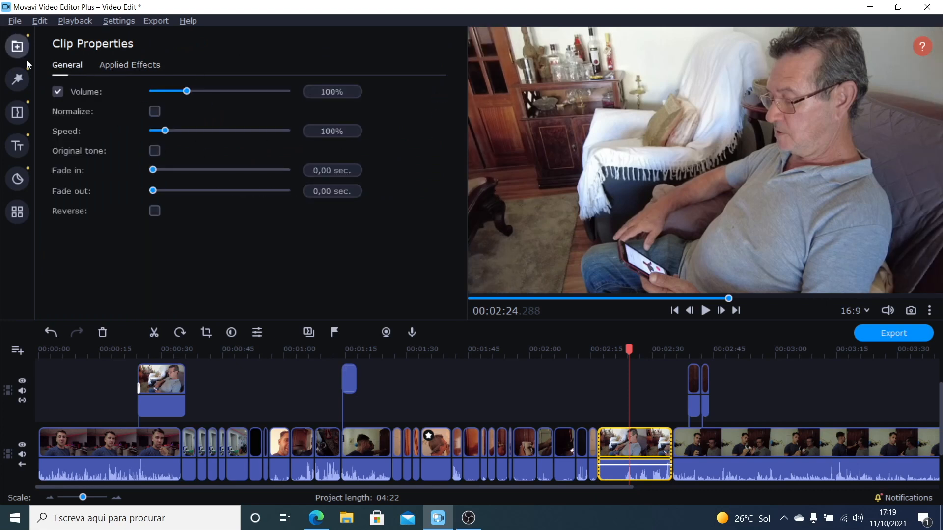
Step: Add the Draft transition from the Science set between the clips at about 01:01 and preview it
click(17, 79)
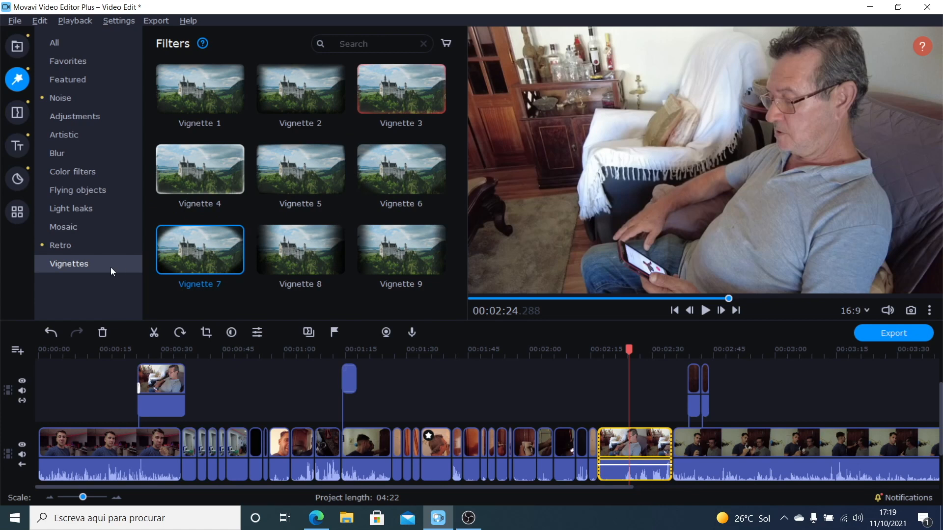
click(17, 113)
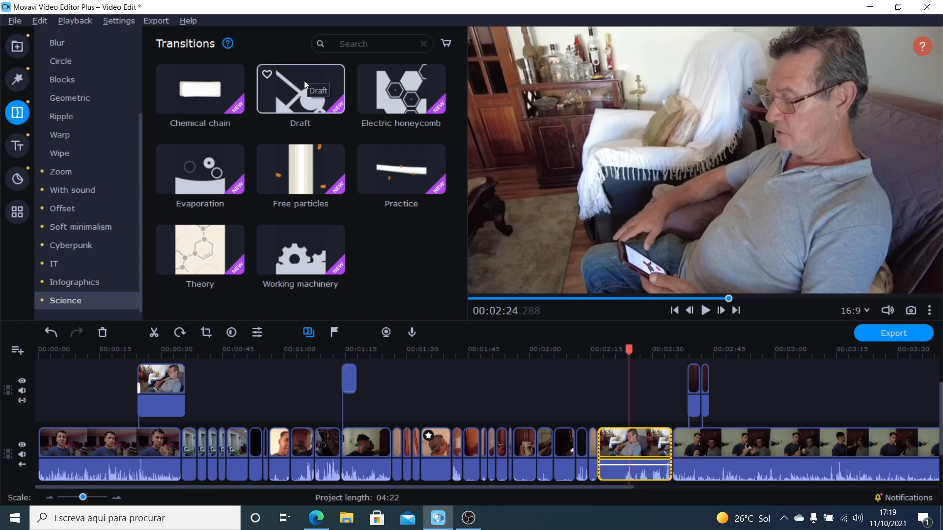
drag(304, 80, 305, 81)
drag(305, 81, 289, 465)
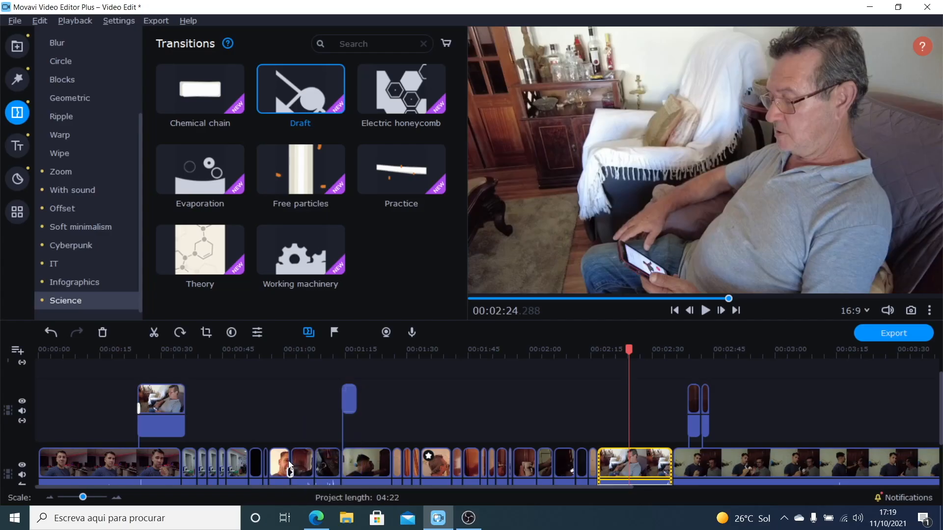
click(277, 355)
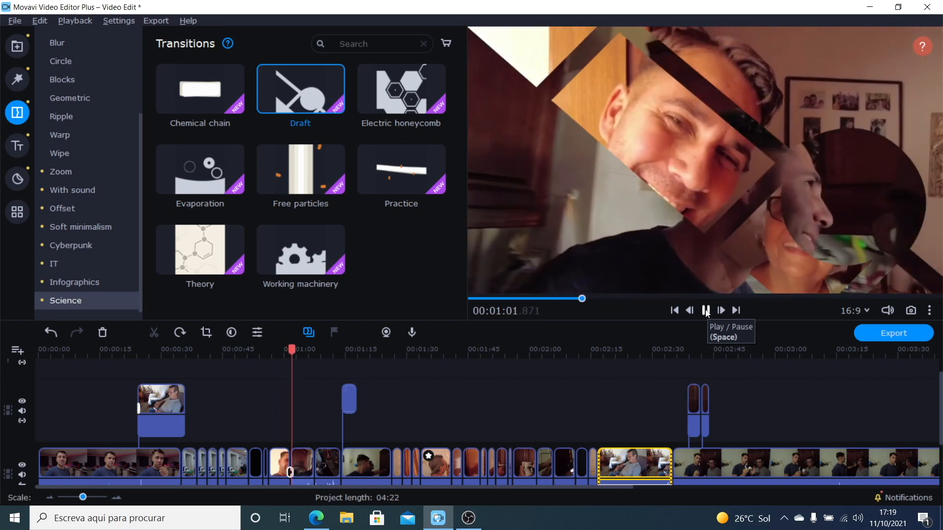
click(706, 312)
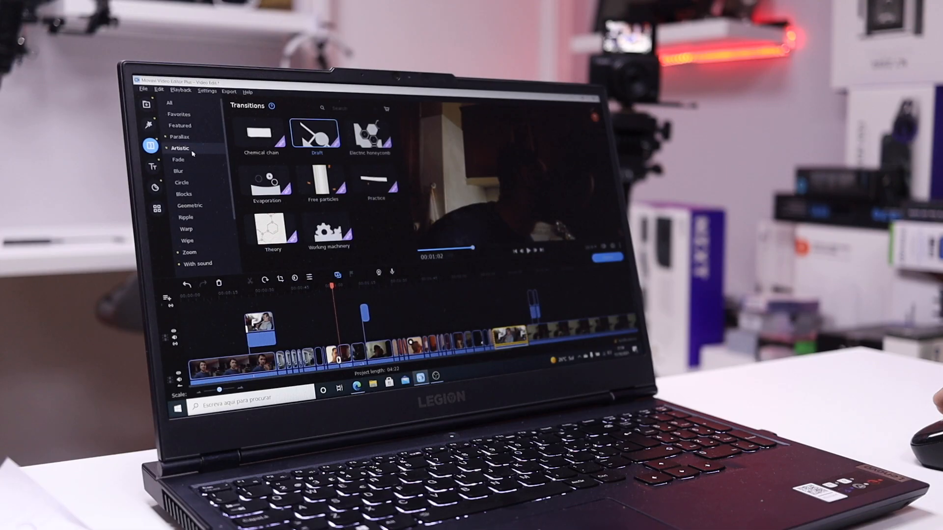
Step: Add the Parallax 5 transition between the clips at about 01:25 and preview it
click(180, 137)
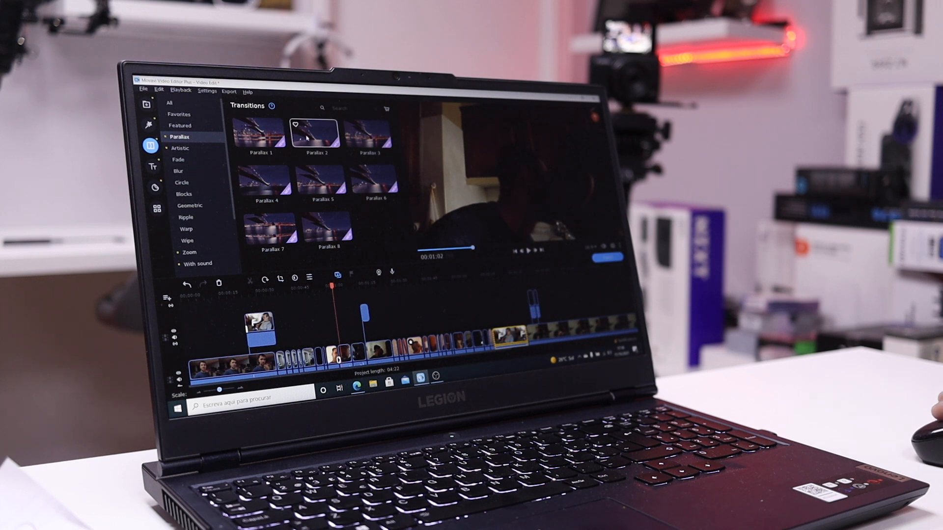
drag(301, 170, 392, 466)
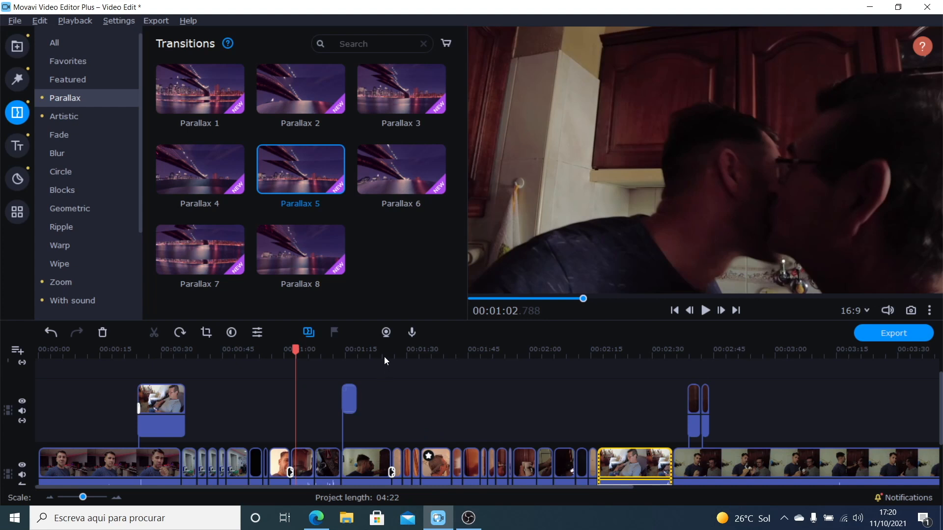
click(385, 360)
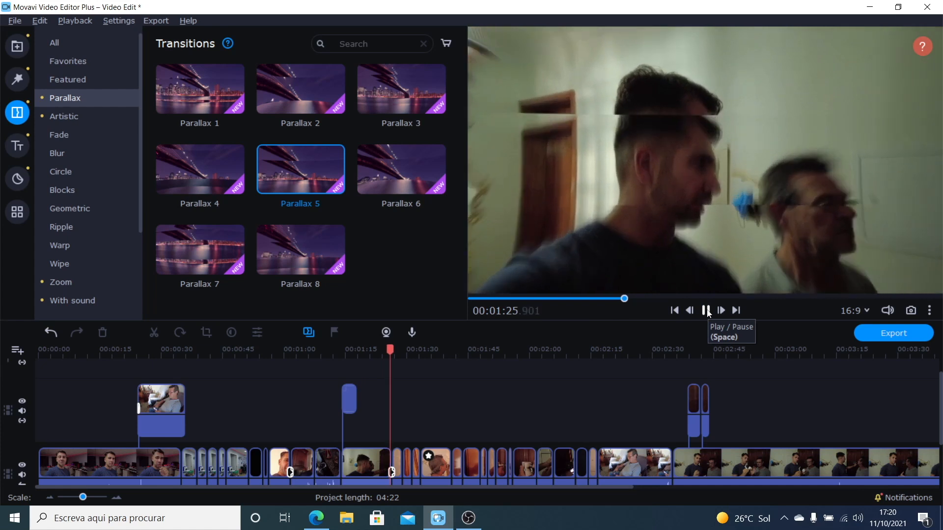
click(707, 311)
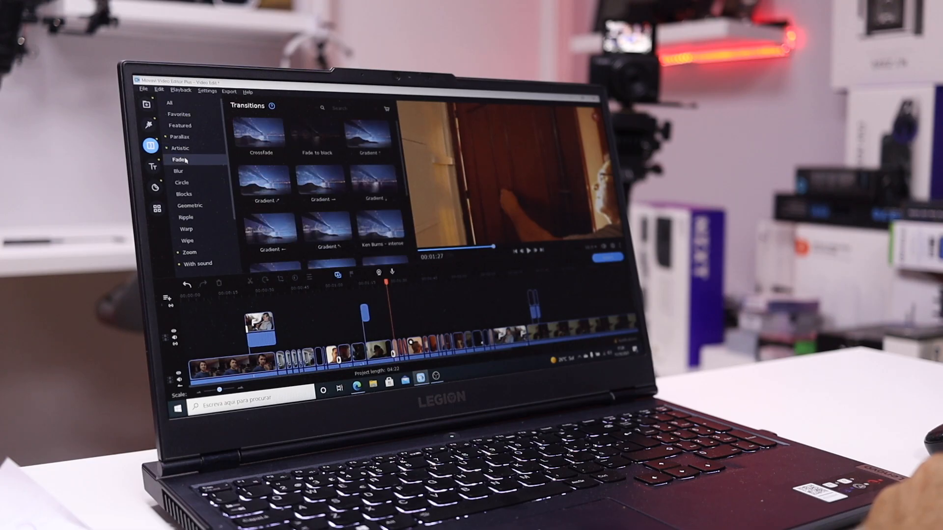
Step: Browse the transition categories, including Fade, Blur, Circle, Blocks, Geometric, Ripple, Warp and Wipe
click(199, 182)
click(199, 171)
click(199, 161)
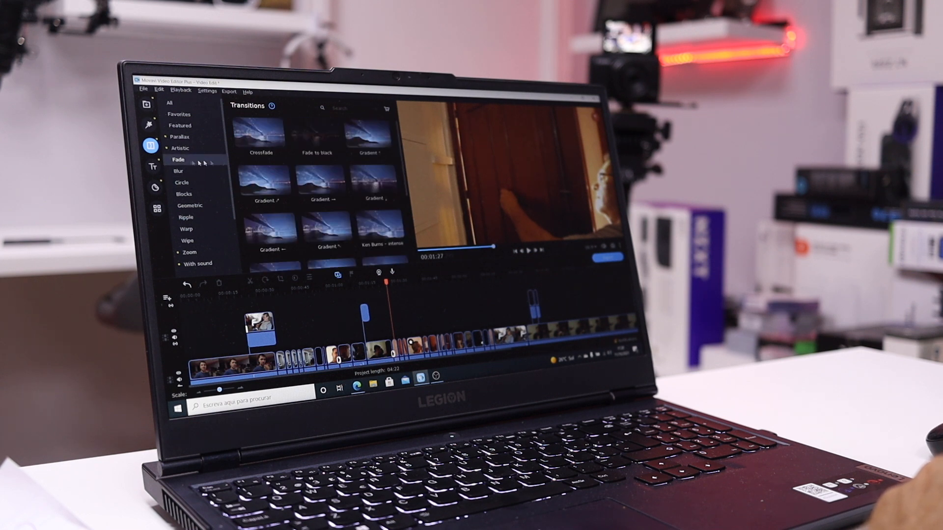
click(186, 183)
click(185, 194)
click(187, 206)
click(187, 217)
click(188, 229)
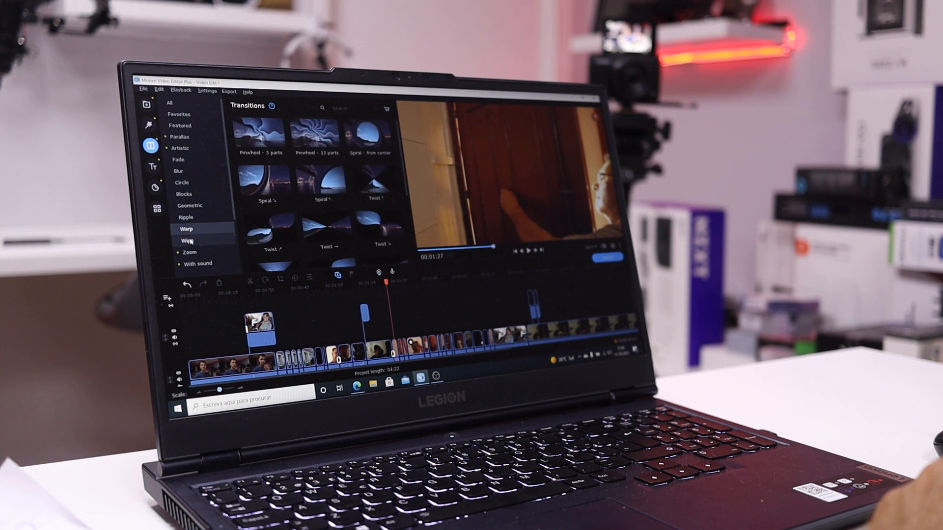
click(190, 241)
click(195, 173)
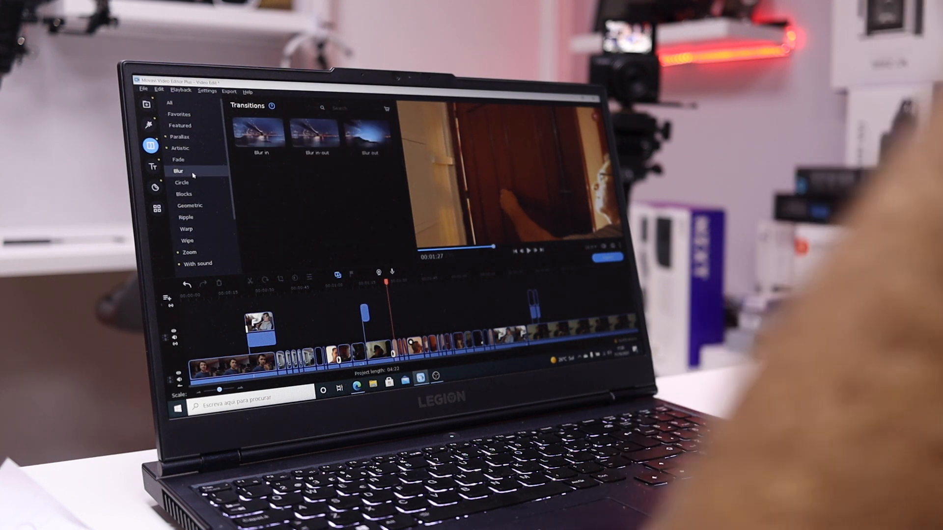
Step: Add the Crossfade transition from the Fade set between the clips at about 01:41 and preview it
click(191, 162)
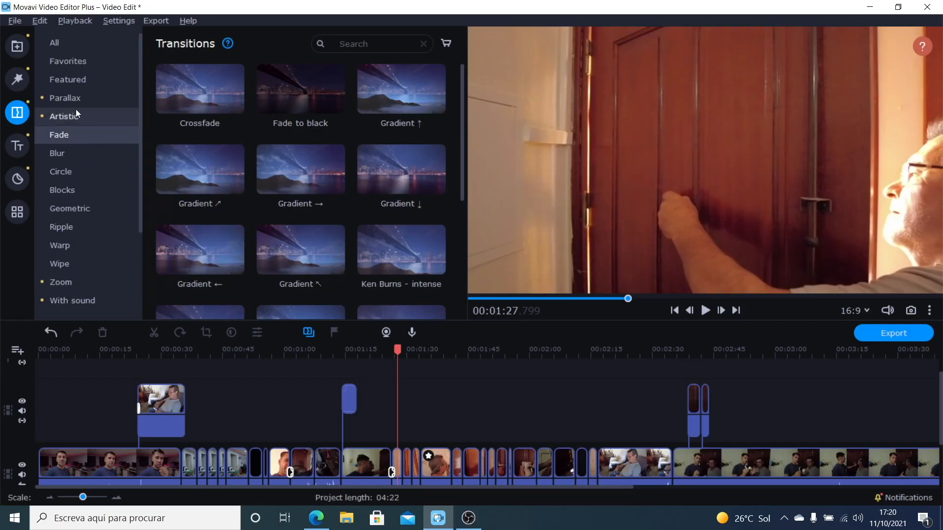
click(206, 85)
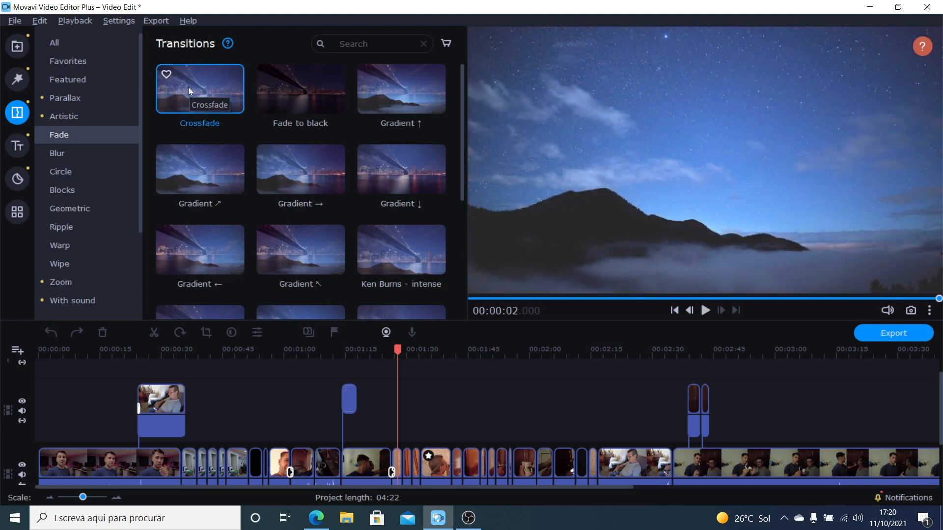
mouse_move(188, 87)
mouse_down()
mouse_move(416, 447)
mouse_move(452, 469)
mouse_up()
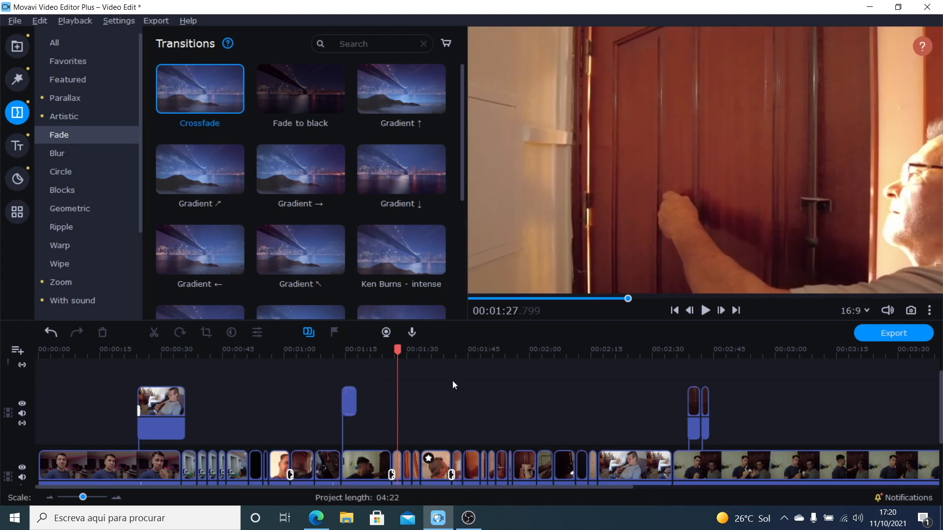
click(440, 355)
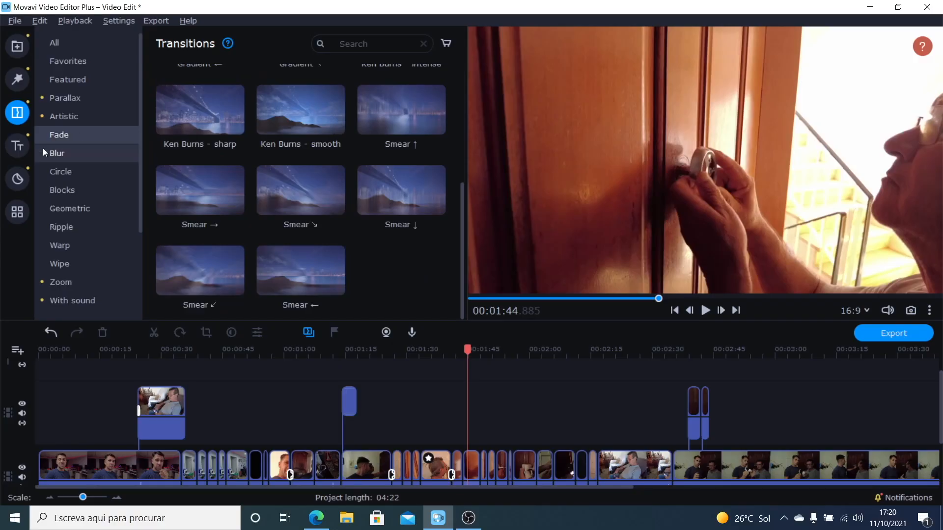
Step: Browse the title categories from Featured, Basic, Artistic and Opening through Soft minimalism, Cyberpunk, IT, Infographics and Science
click(21, 148)
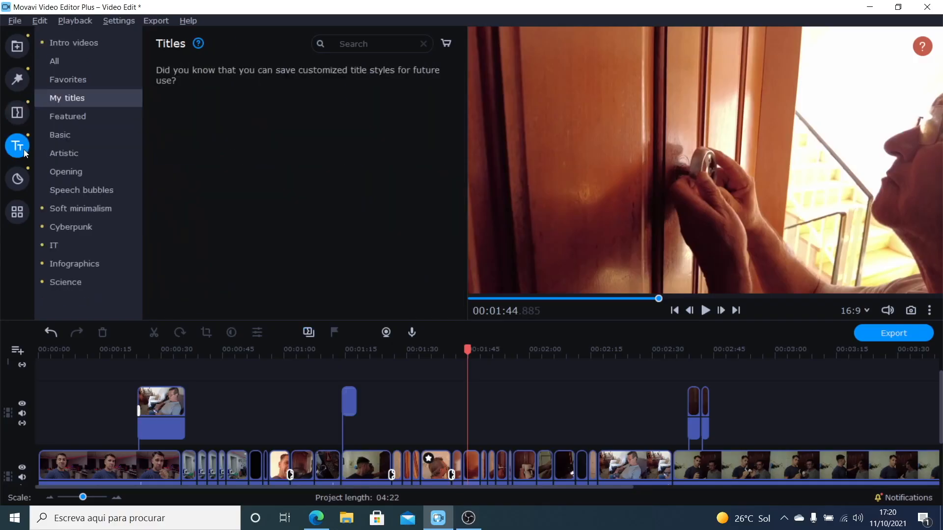
click(70, 118)
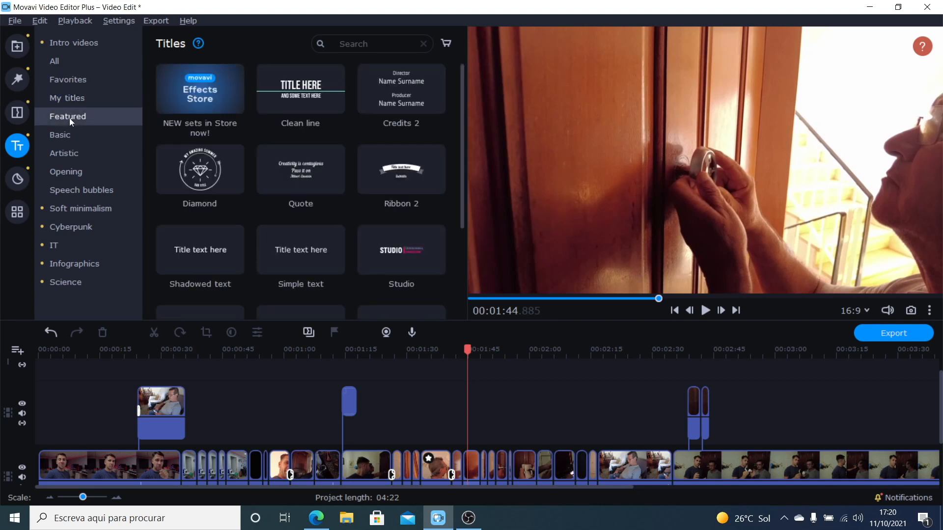
click(67, 130)
click(66, 153)
click(66, 171)
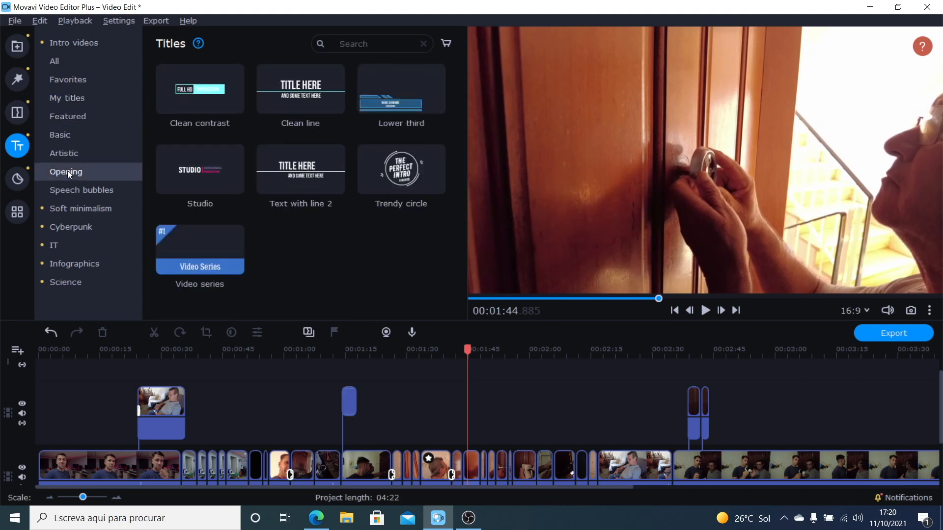
click(67, 191)
click(67, 208)
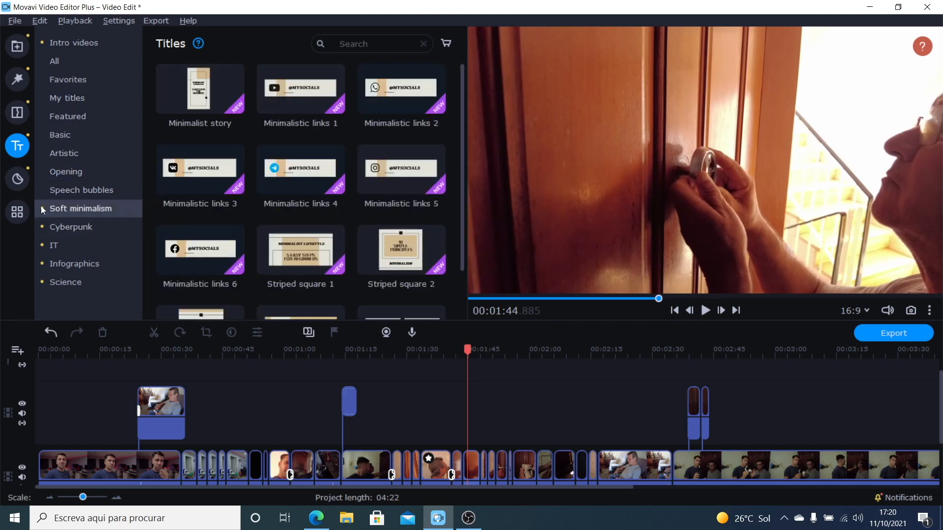
click(65, 229)
click(66, 251)
click(66, 263)
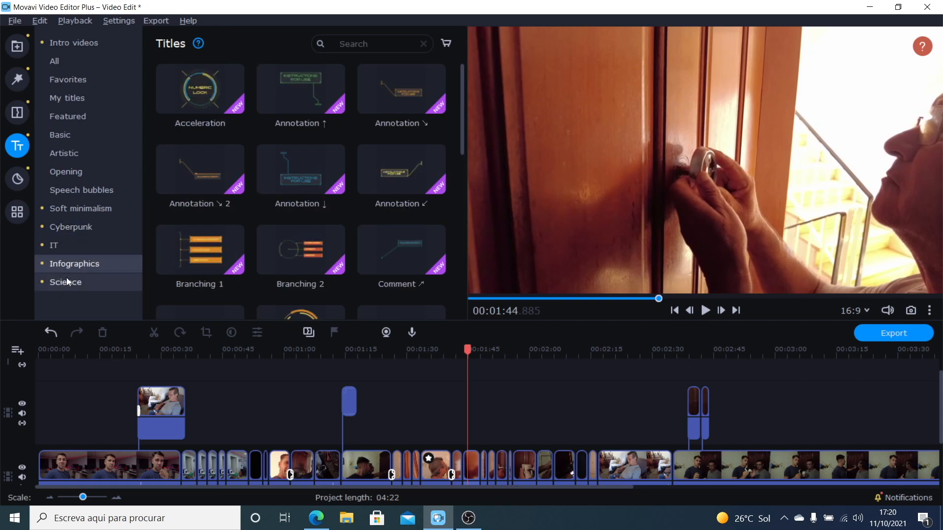
click(66, 279)
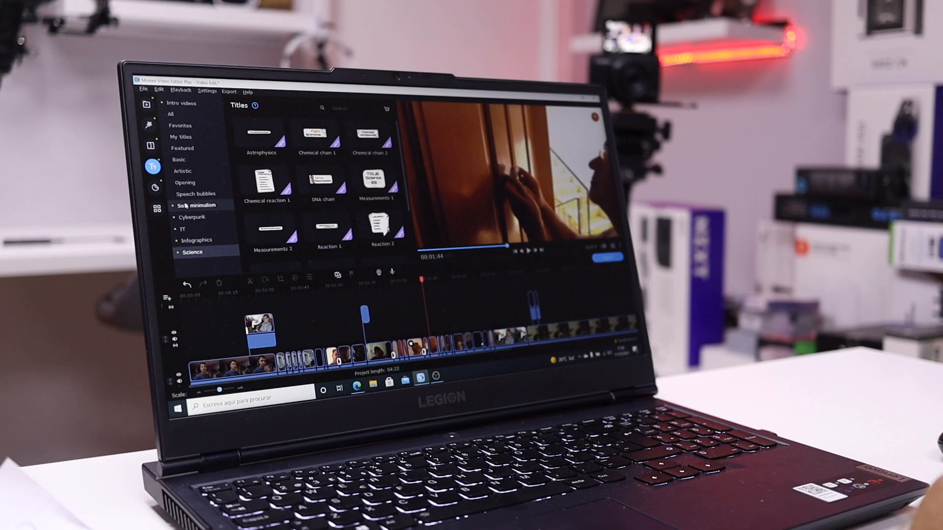
Step: Add the Minimalistic links 3 title from the Soft minimalism set at about 01:44 and change its text to "Anything"
click(187, 206)
drag(269, 185, 420, 286)
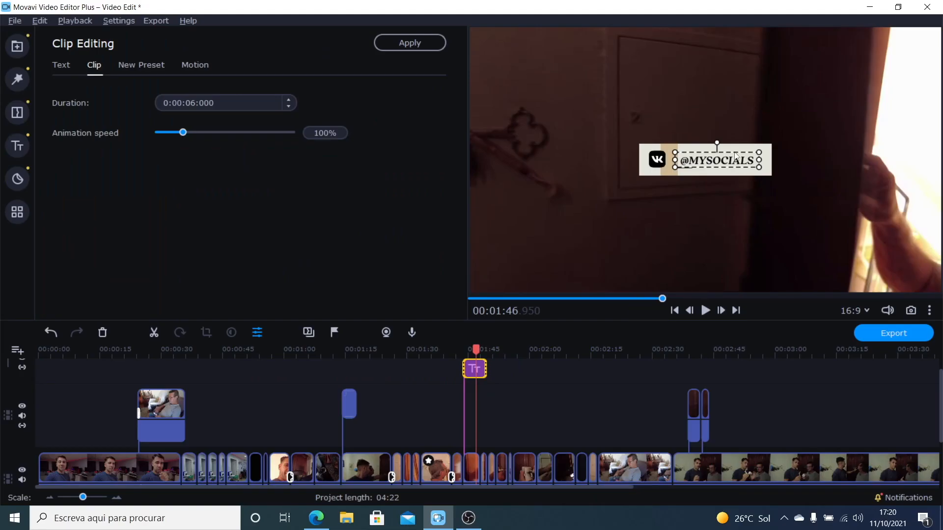
double_click(728, 162)
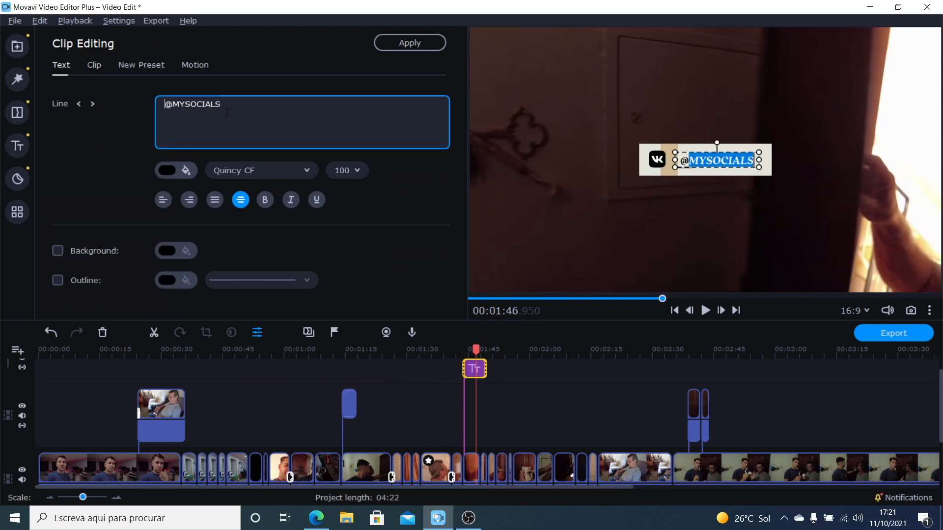
text(A)
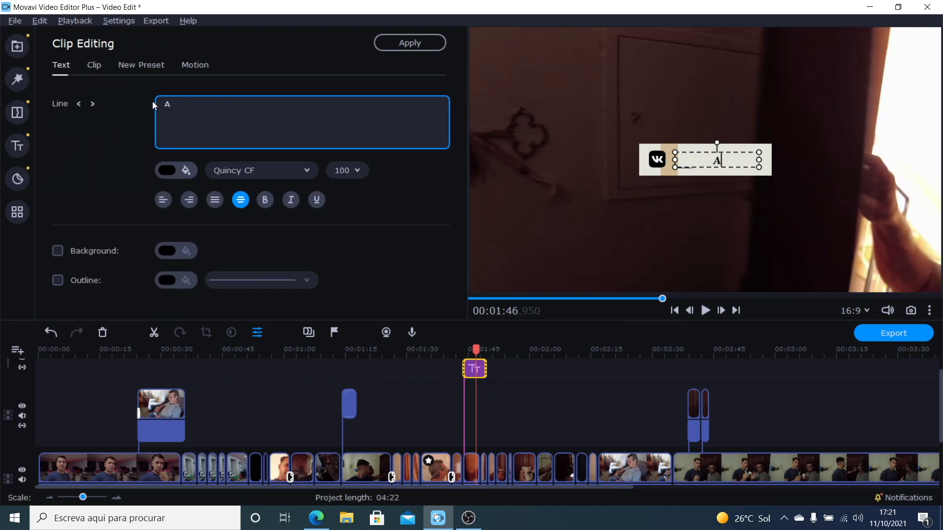
text(nything)
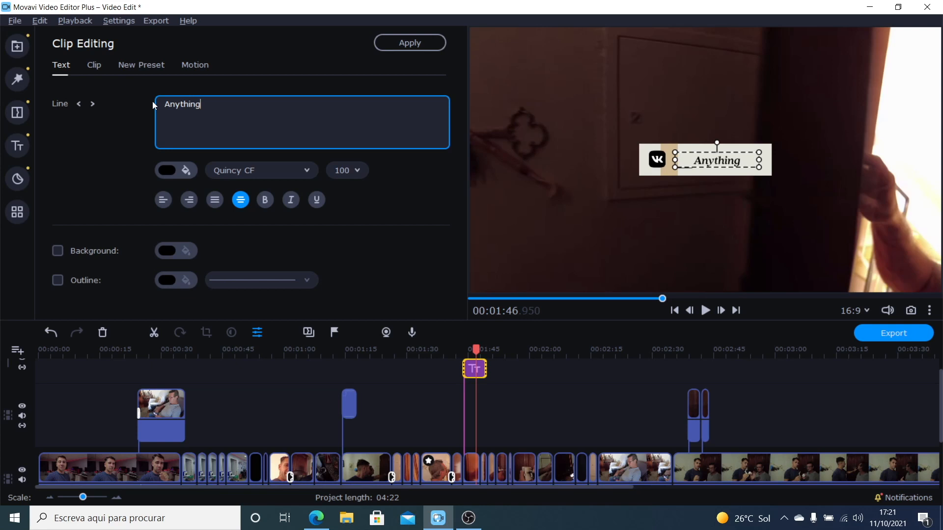
click(444, 172)
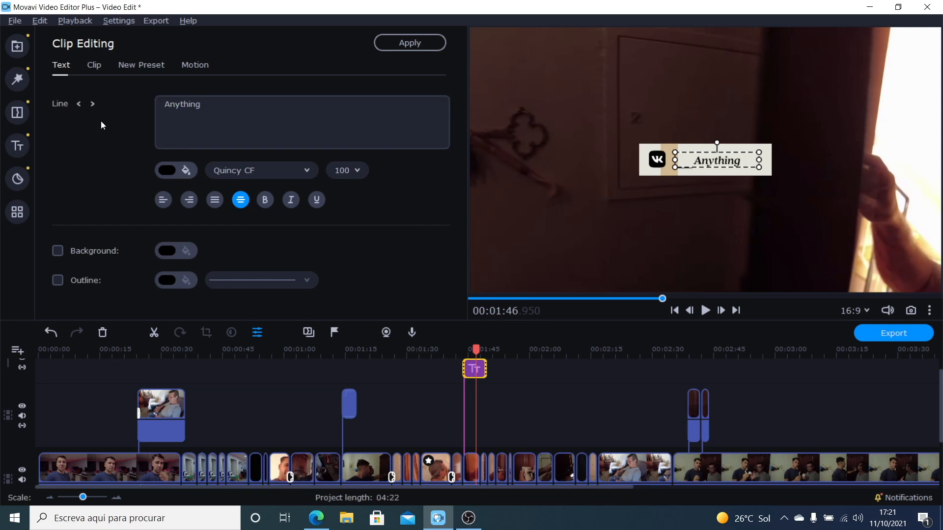
Step: Look through more title presets, including Cyberpunk, IT, Featured, Basic, Artistic, Speech bubbles and Soft minimalism
click(17, 146)
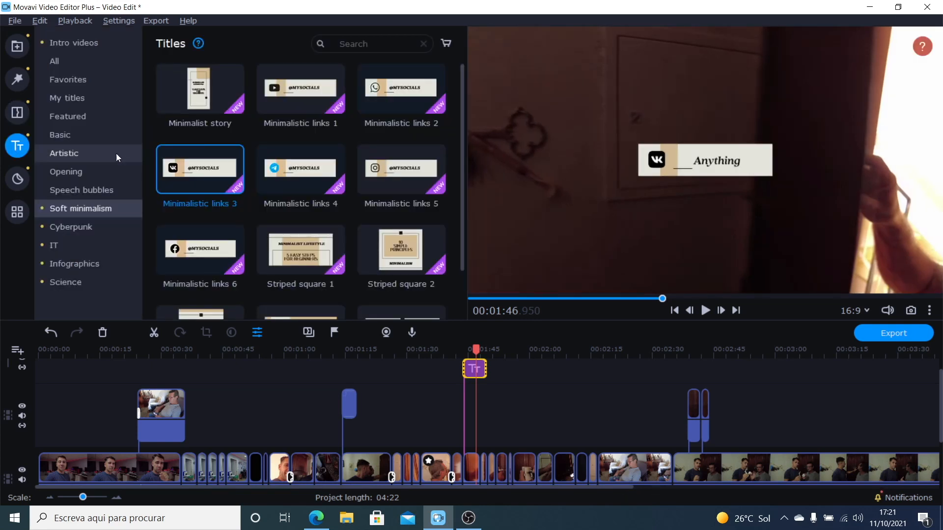
click(75, 227)
click(73, 245)
click(76, 113)
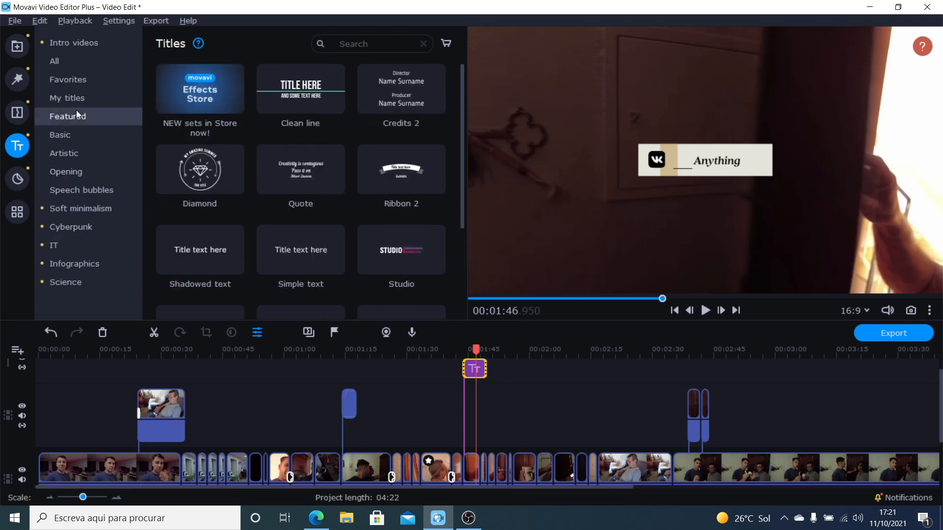
click(76, 99)
click(74, 118)
click(78, 133)
scroll(304, 146, down, 3)
scroll(304, 145, down, 1)
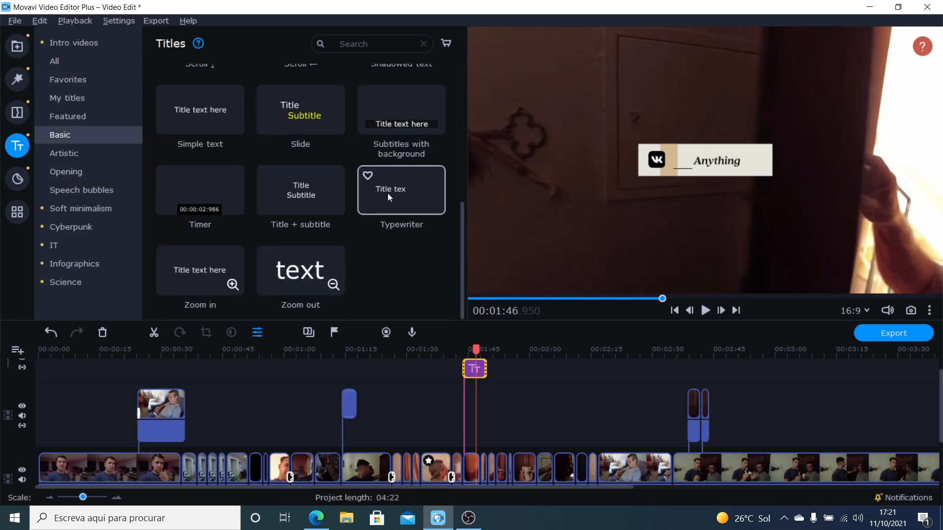
click(57, 153)
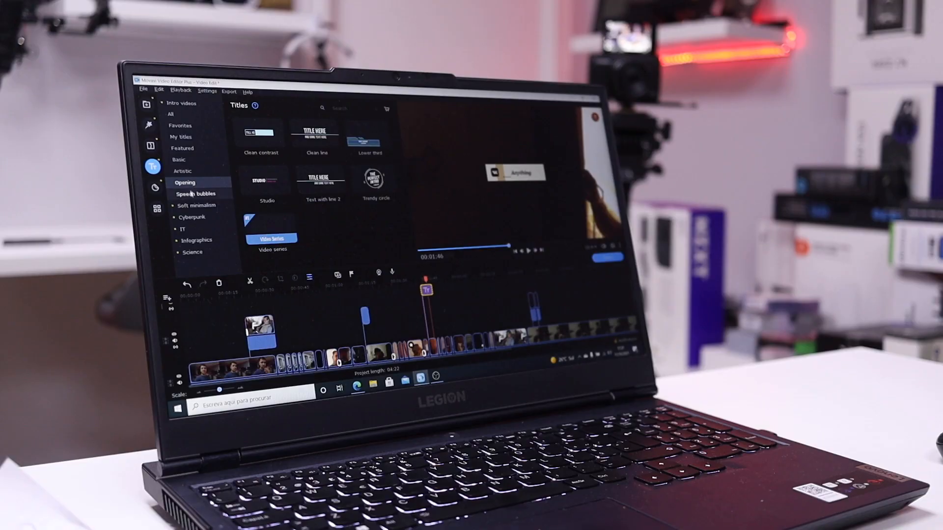
click(196, 194)
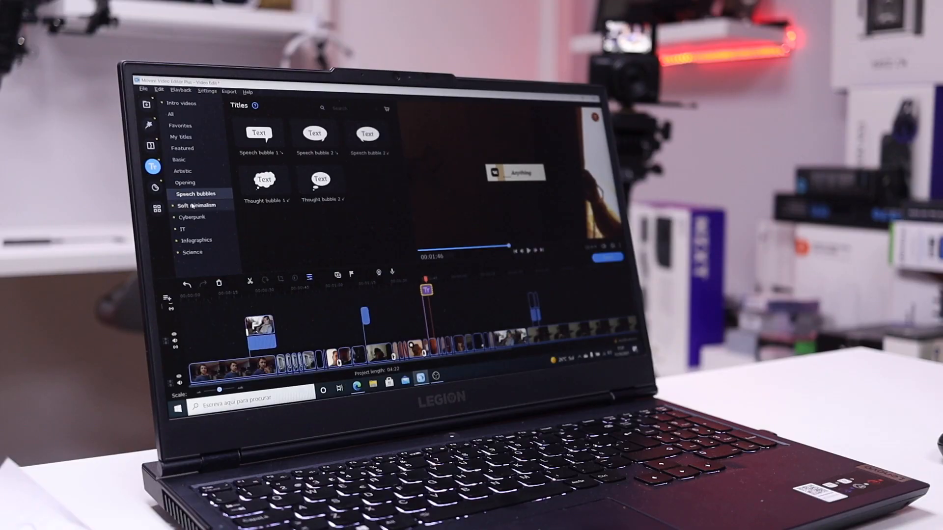
click(197, 205)
click(194, 230)
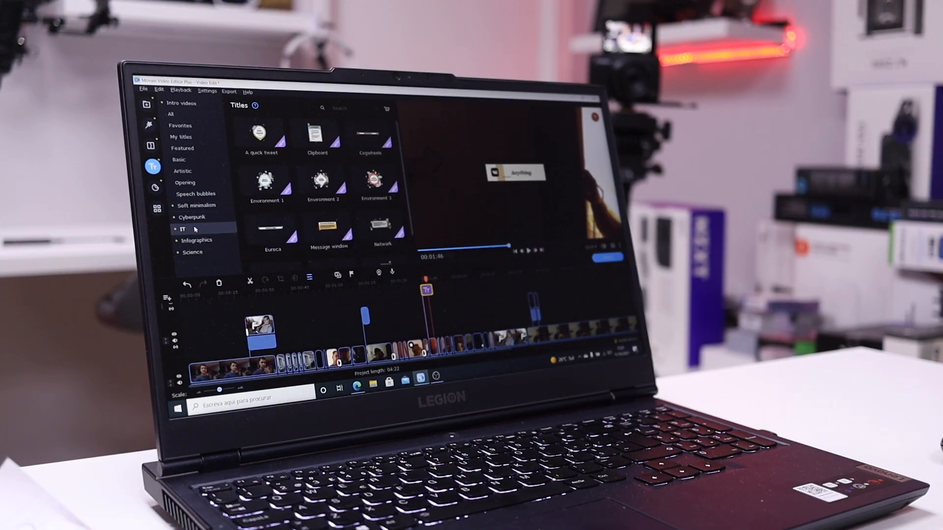
Step: Add the :) sticker from the Emoji category to the title track at about 00:56 and preview it
click(155, 188)
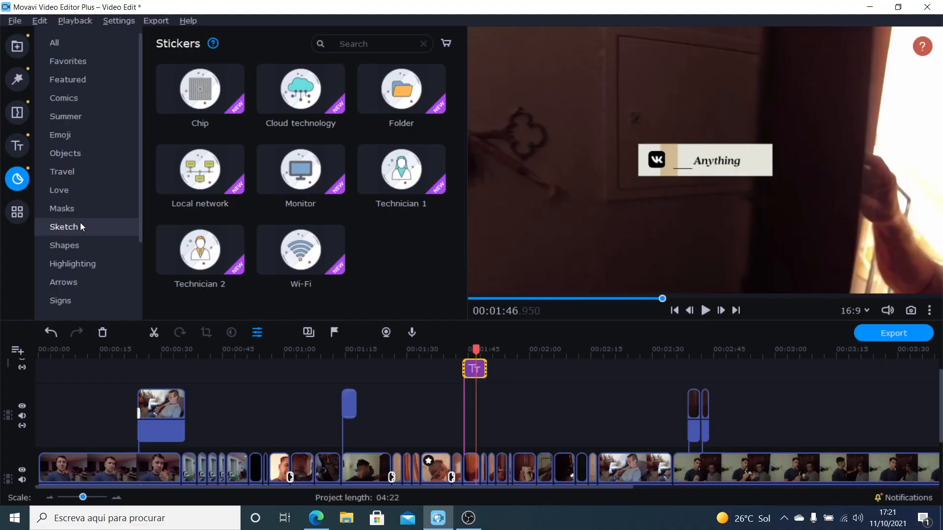
click(83, 135)
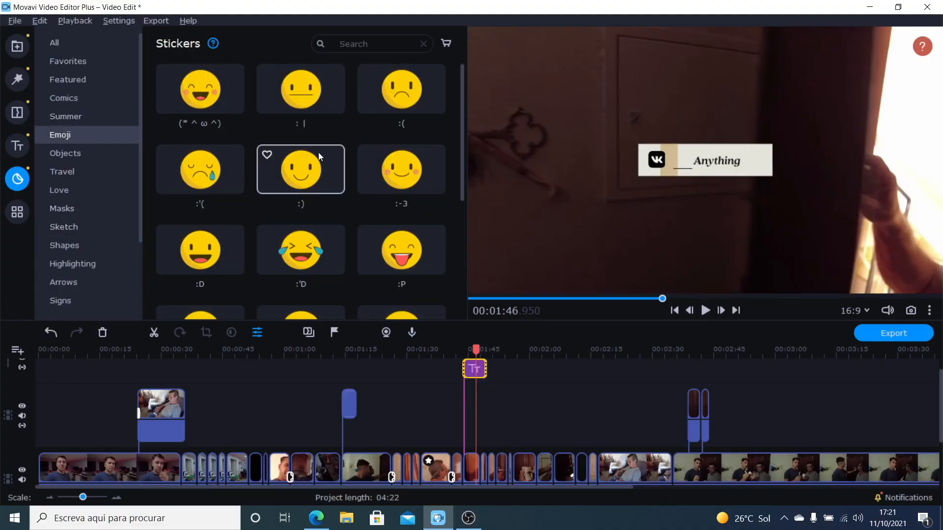
scroll(373, 140, down, 5)
scroll(276, 164, up, 5)
drag(305, 163, 266, 378)
click(275, 349)
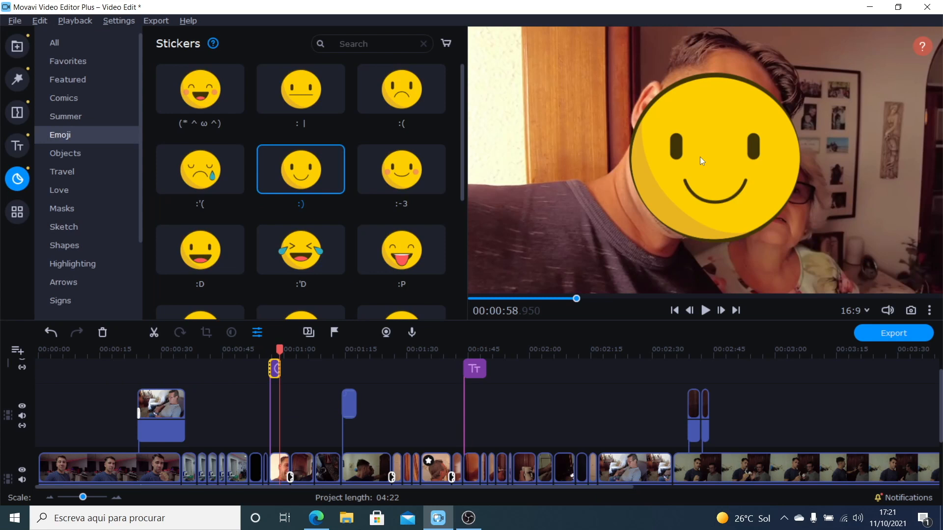
Step: Open the smiley sticker for editing and move it slightly up over the man's face
right_click(280, 364)
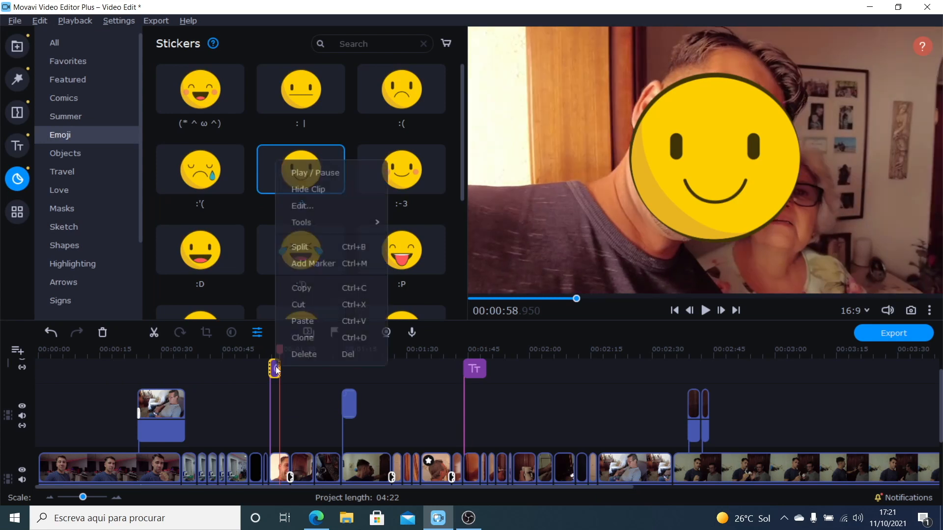
click(311, 203)
drag(738, 161, 721, 139)
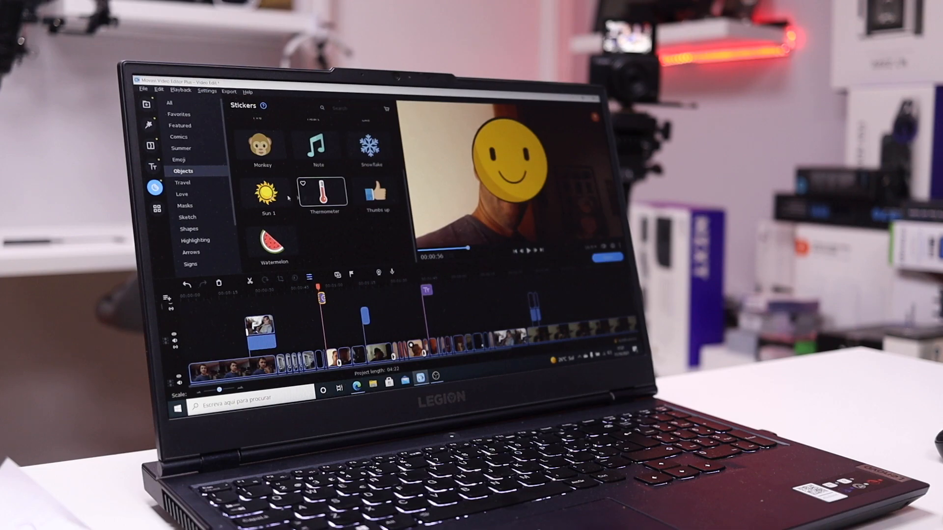
Step: Browse the remaining sticker categories, including Love, Masks, Sketch, Shapes, Highlighting, Soft minimalism, Cyberpunk, IT, Infographics and Science
click(208, 184)
click(190, 194)
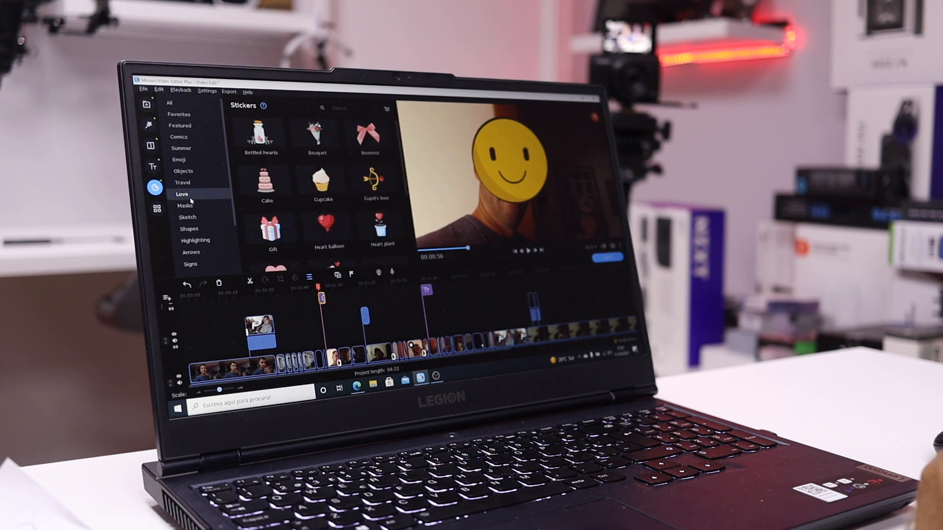
click(192, 206)
click(188, 217)
click(190, 229)
scroll(206, 210, down, 2)
click(190, 183)
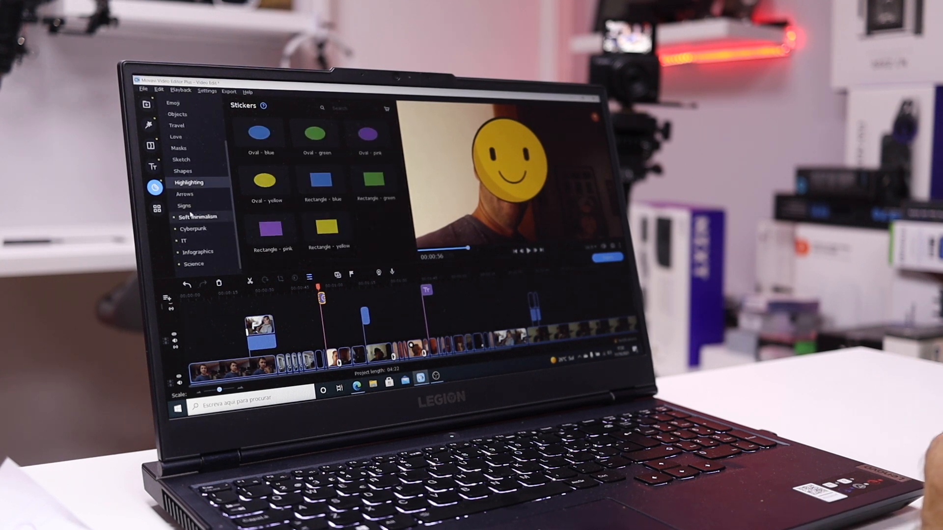
click(197, 216)
click(193, 229)
click(184, 241)
click(197, 252)
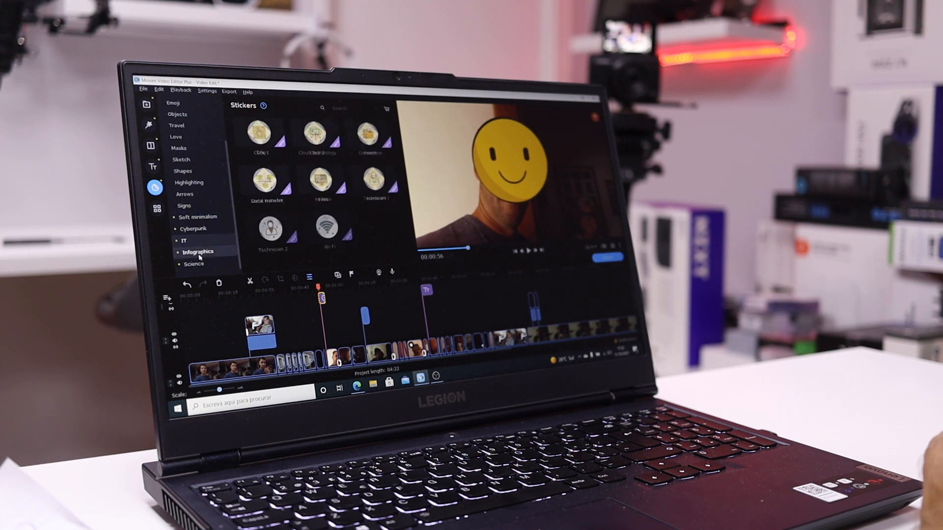
click(194, 264)
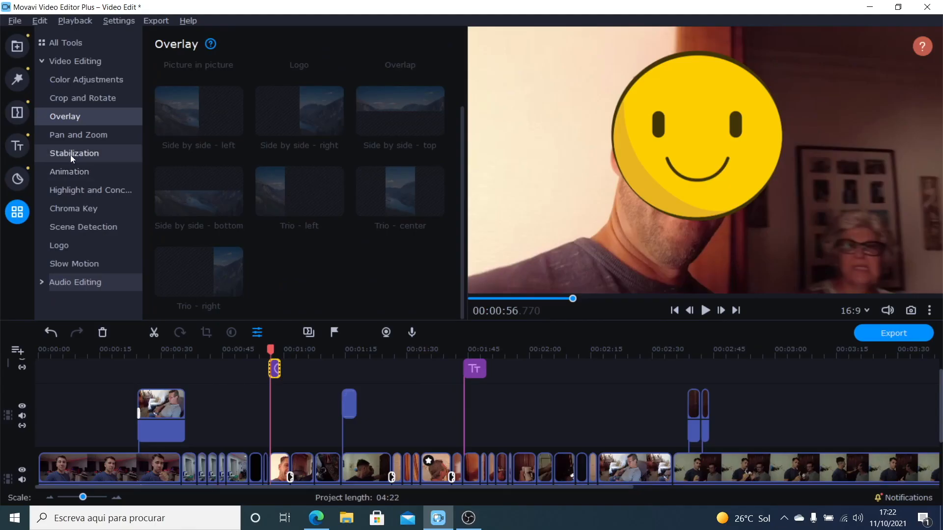
Step: Apply the Right to left pan and zoom effect to the main-track clip at about 01:19
click(81, 133)
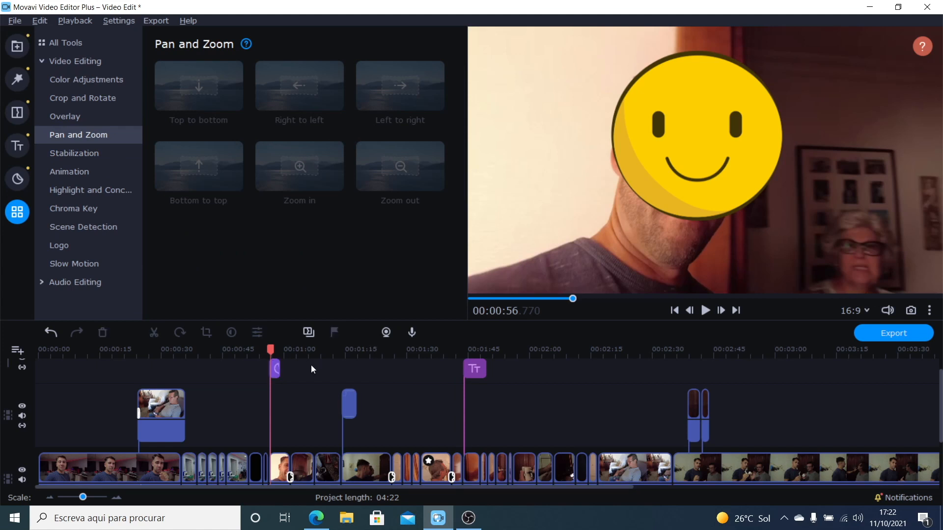
click(283, 464)
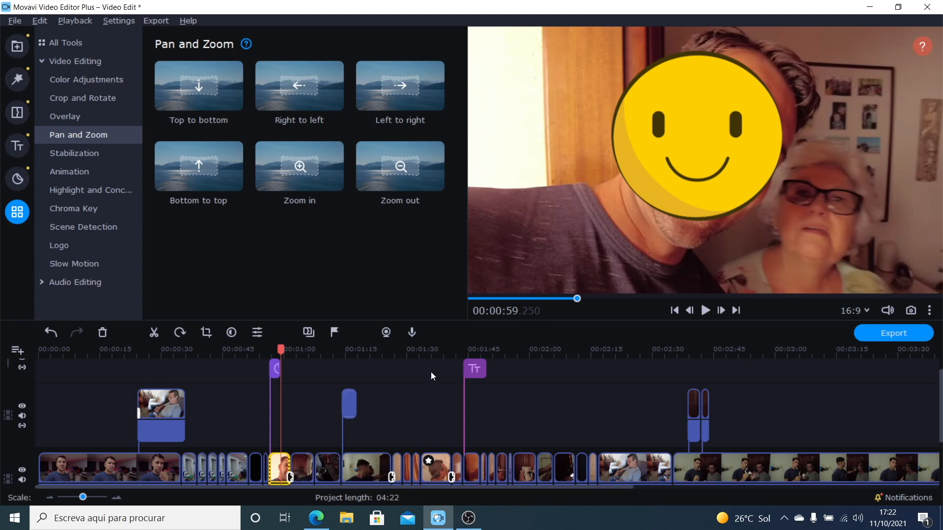
click(374, 362)
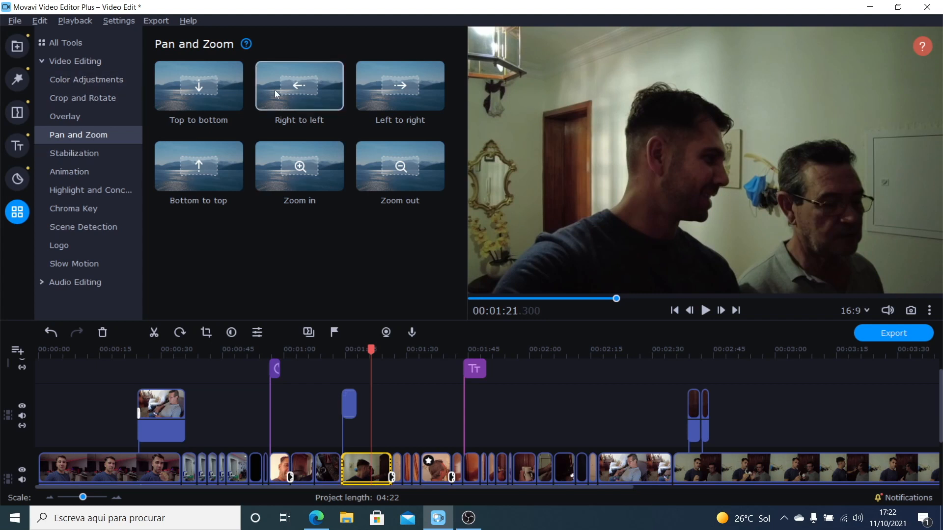
drag(322, 74, 358, 452)
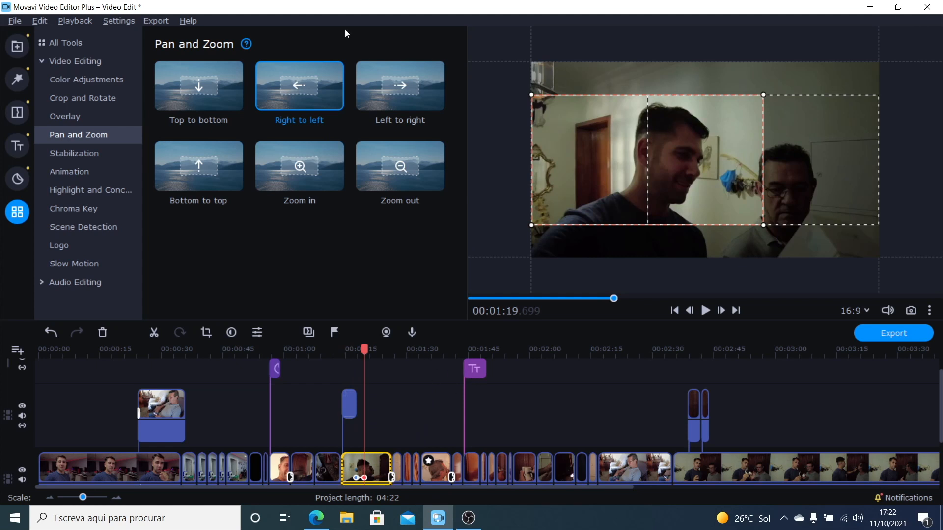
Step: Try the Side by side overlay layouts on the selected clip, apply Trio - left, and preview it at about 01:15
click(84, 116)
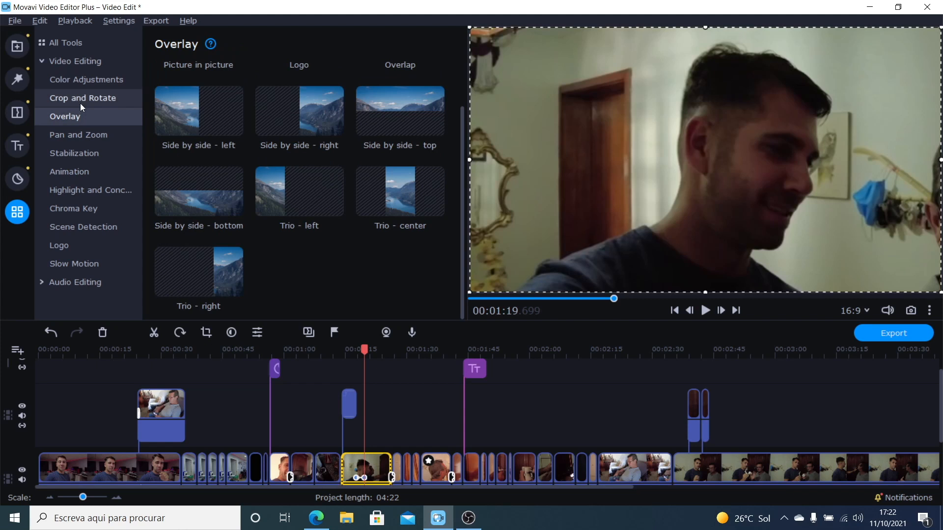
click(195, 117)
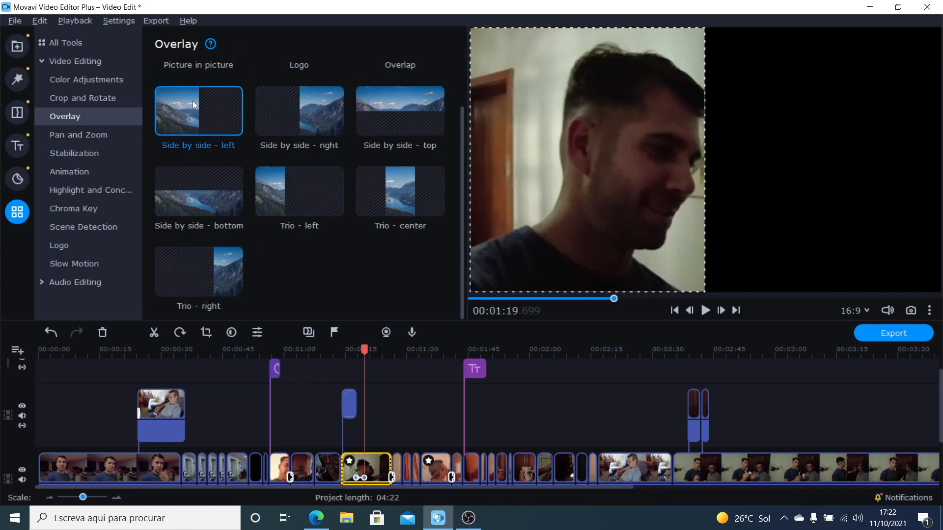
click(317, 114)
click(400, 110)
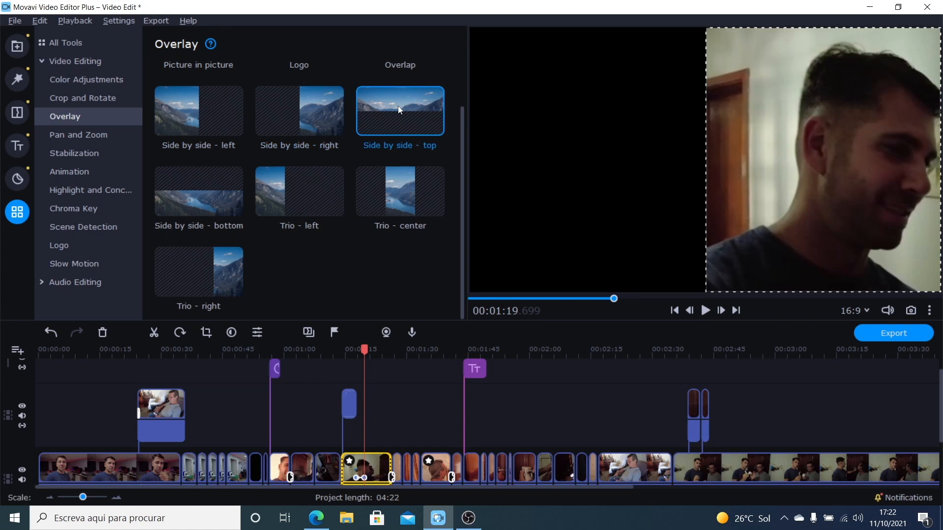
click(315, 184)
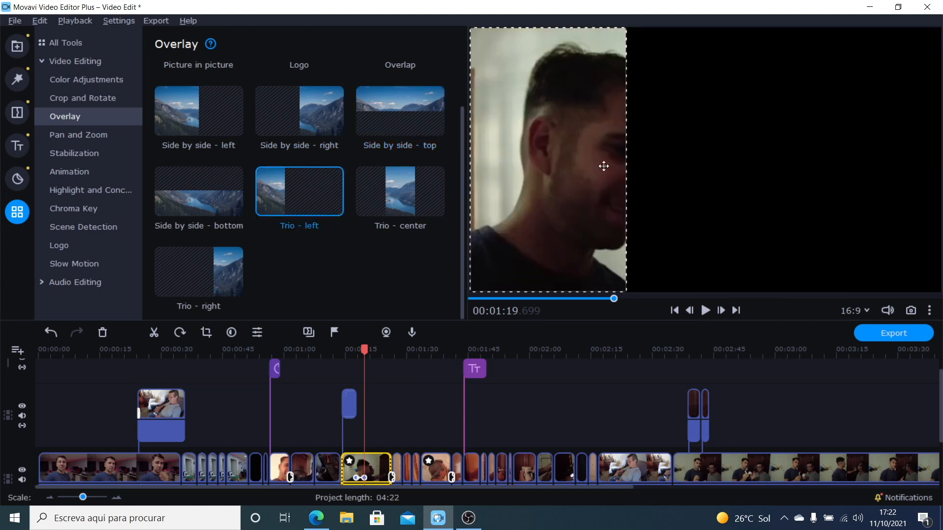
click(347, 352)
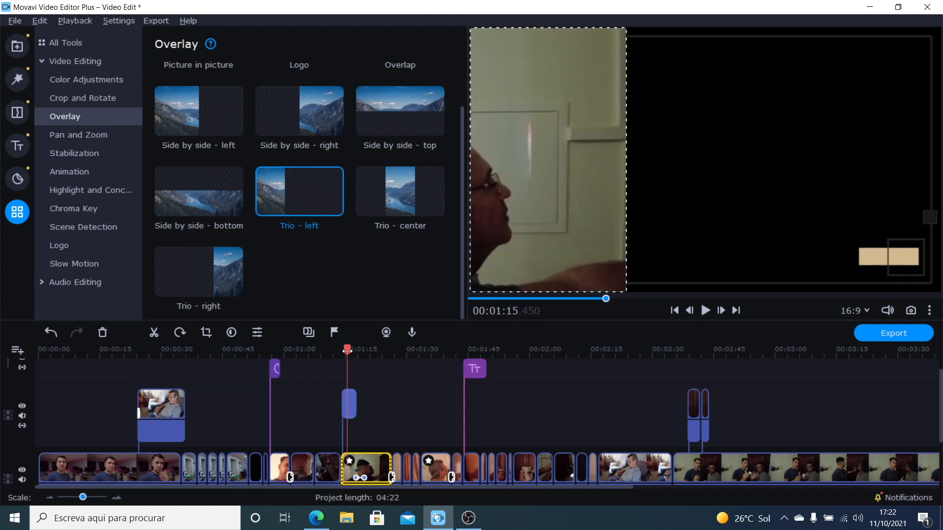
Step: Try the Side by side - top overlay layout on the overlay-track clip at about 00:29, and apply Side by side - bottom
click(166, 357)
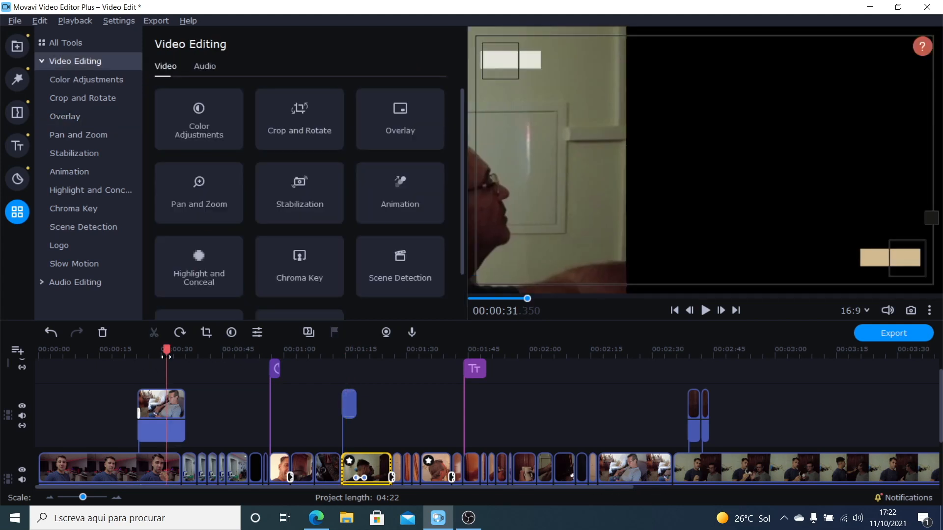
click(160, 414)
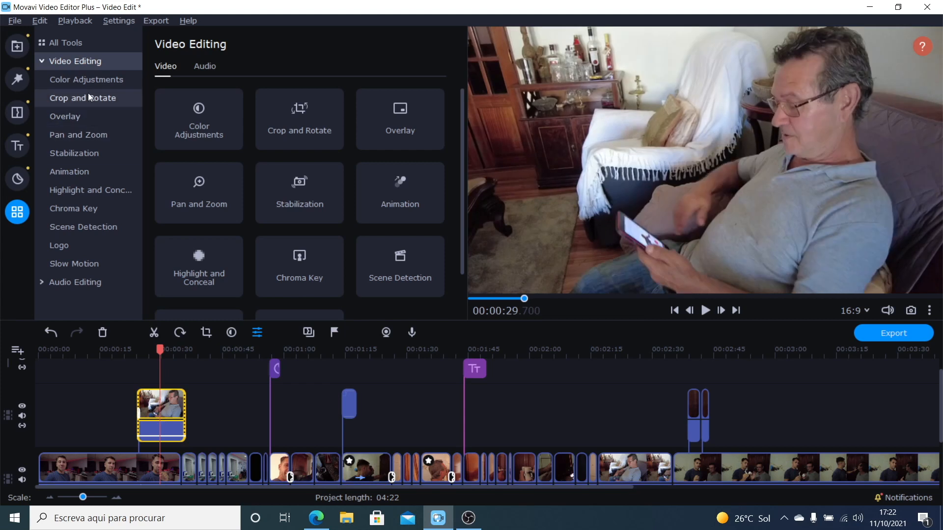
click(76, 120)
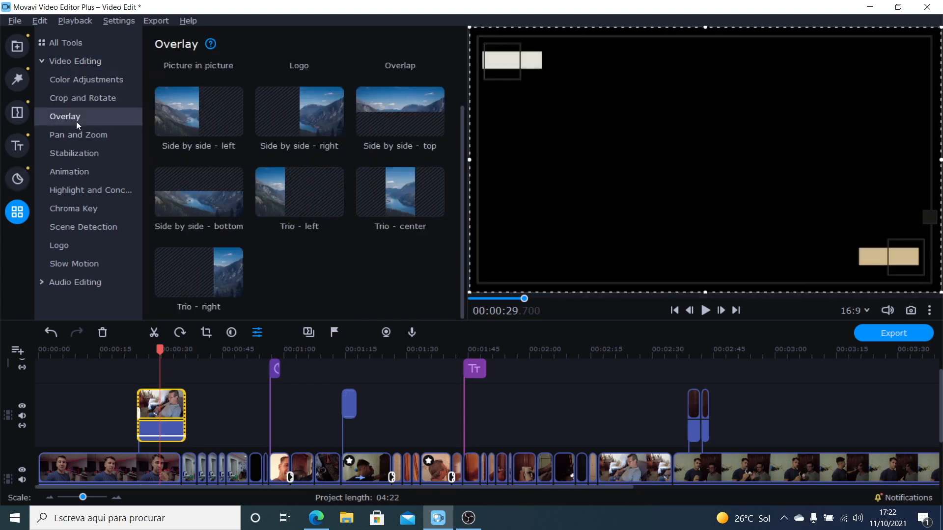
click(397, 110)
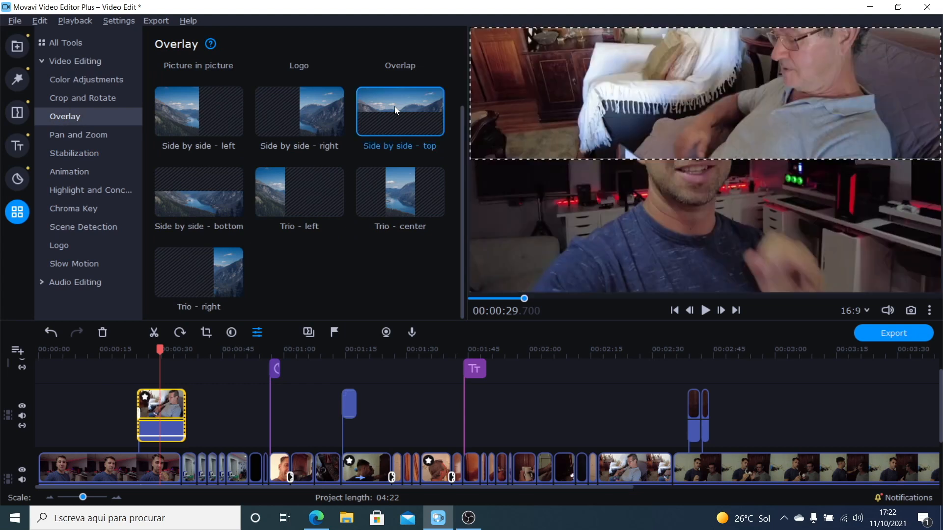
click(417, 191)
click(282, 199)
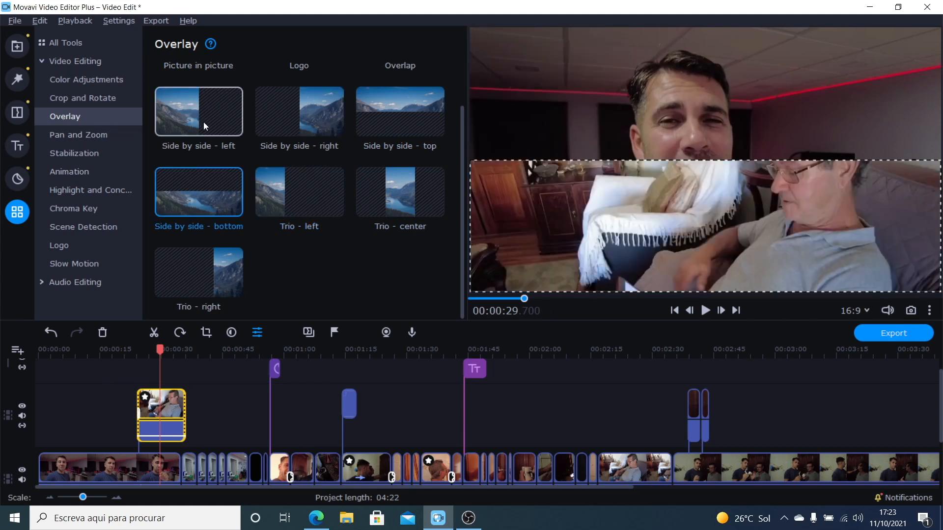
Step: Examine the Crop and Rotate options and the Stabilization tool for the selected overlay clip
scroll(203, 122, up, 2)
click(87, 98)
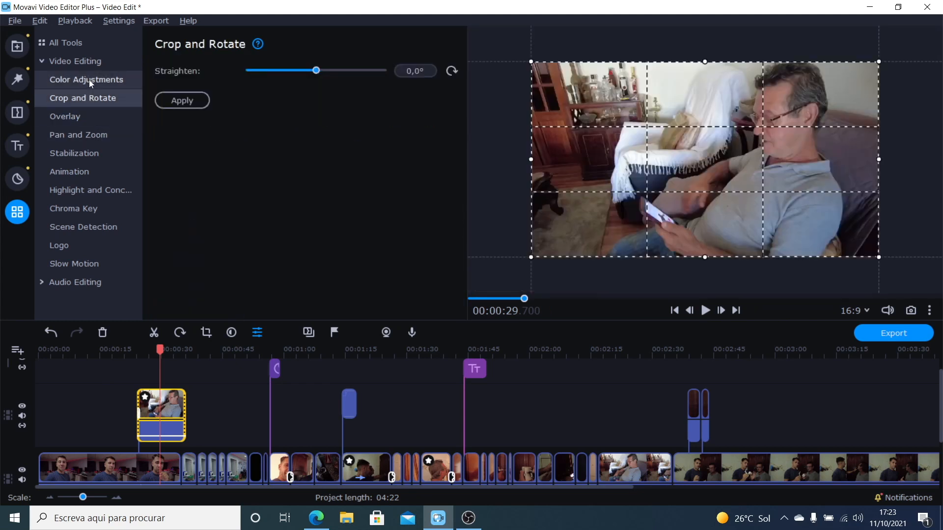
click(79, 152)
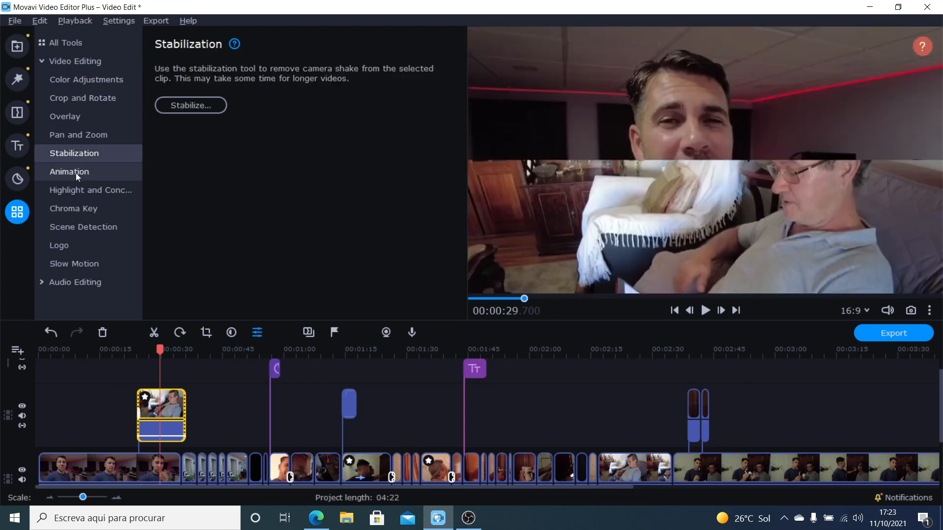
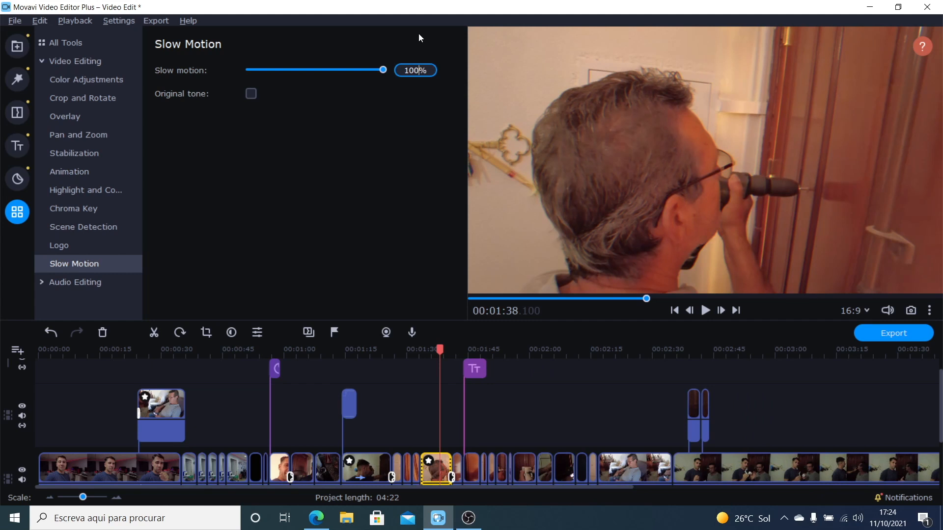
Step: Try a 12% slow motion speed on the selected main-track clip at about 01:38, and restore it to 100%
key(BackSpace)
key(BackSpace)
text(2)
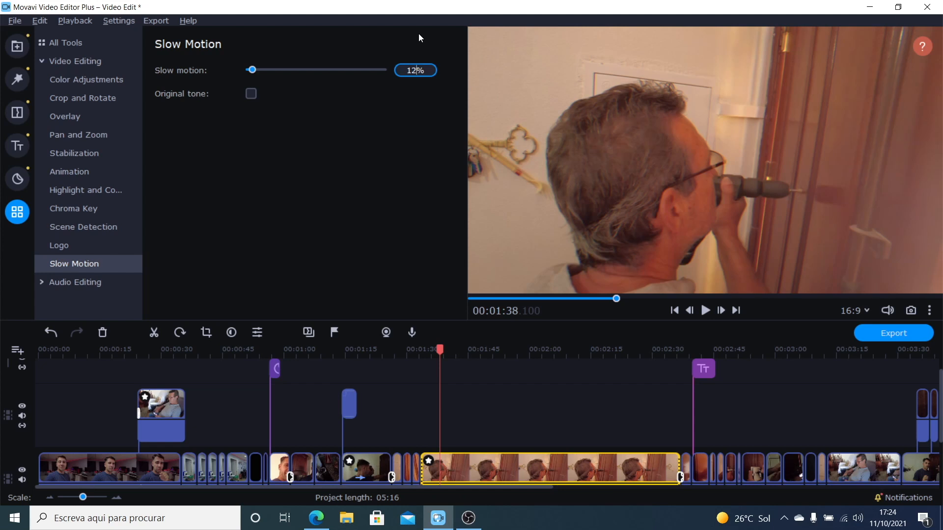
key(BackSpace)
text(00)
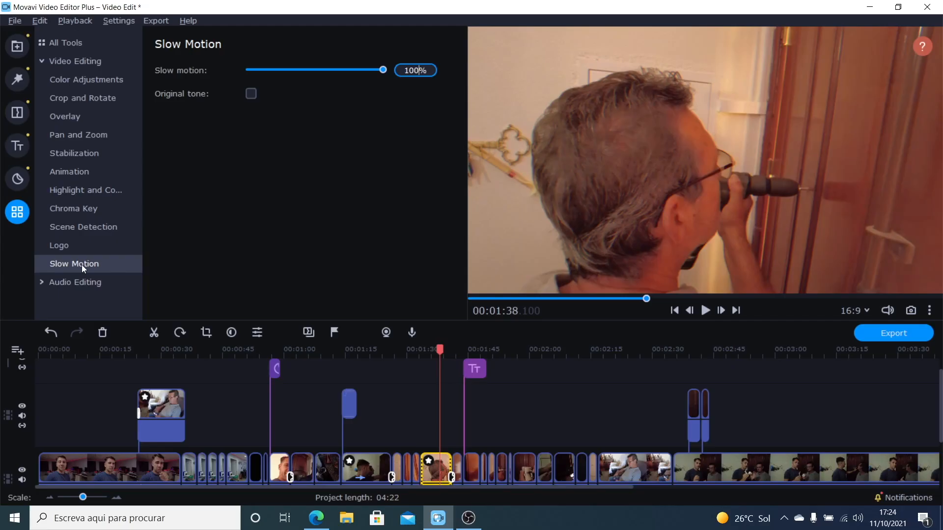
Step: Open the Synchronization audio tool, and start a new project without saving the changes to the current one
click(82, 282)
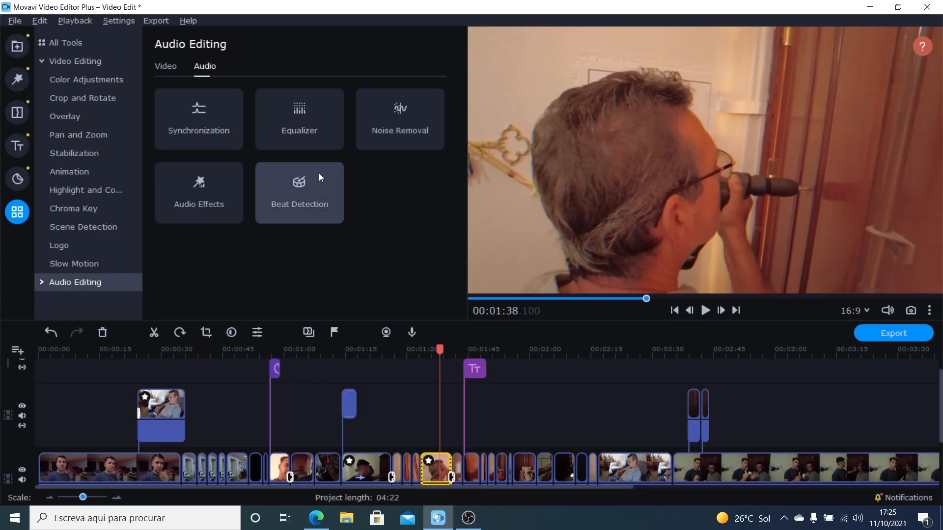
click(193, 115)
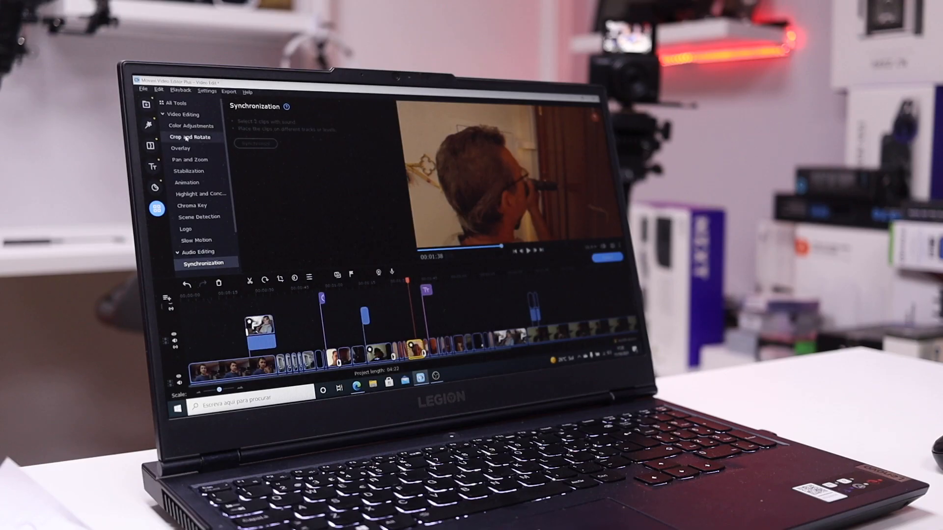
click(143, 89)
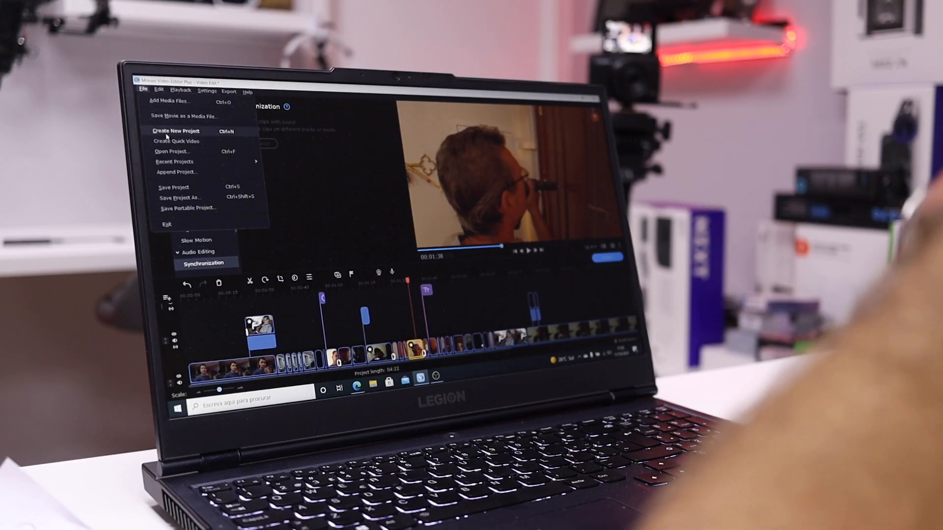
click(167, 131)
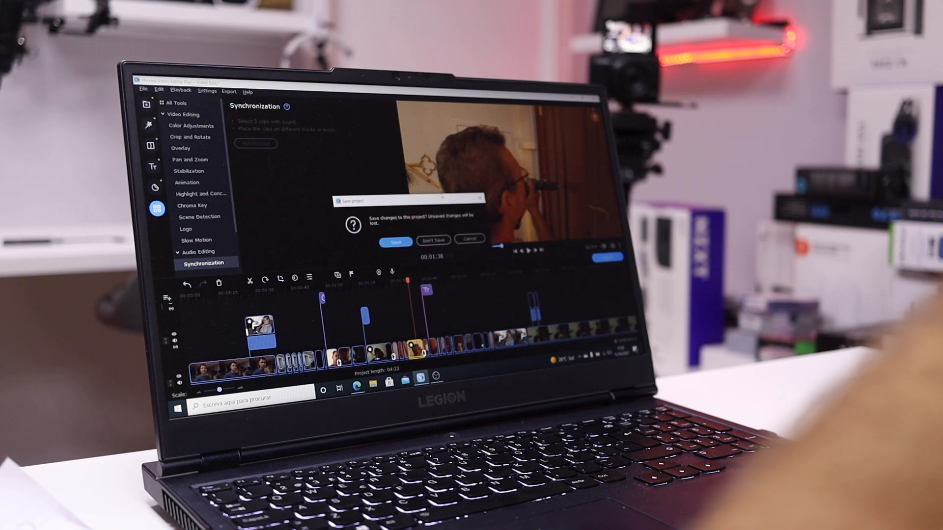
click(434, 240)
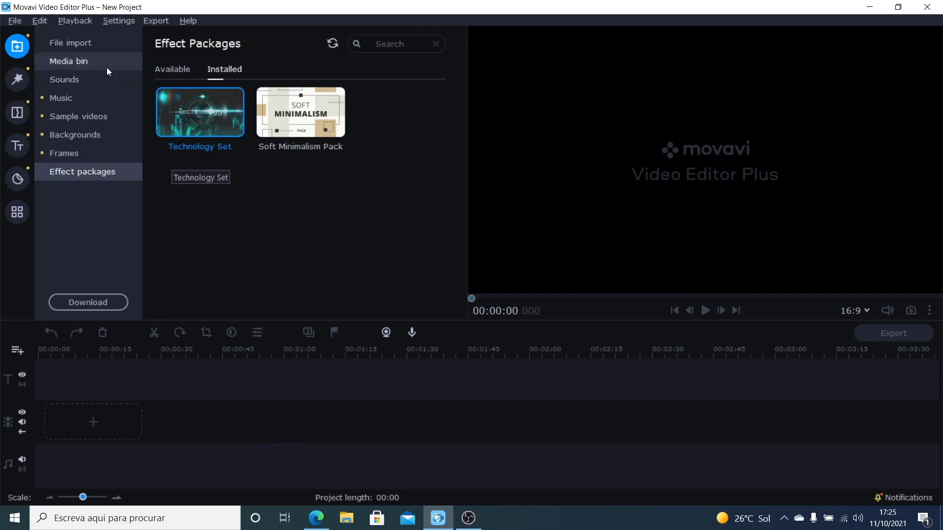
Step: Import TRUST PT.aifc, Video PT.MP4, Yesti PT.mp4 and Zoom PT.WAV from the Trust Velica INTRO folder into the media bin
click(99, 45)
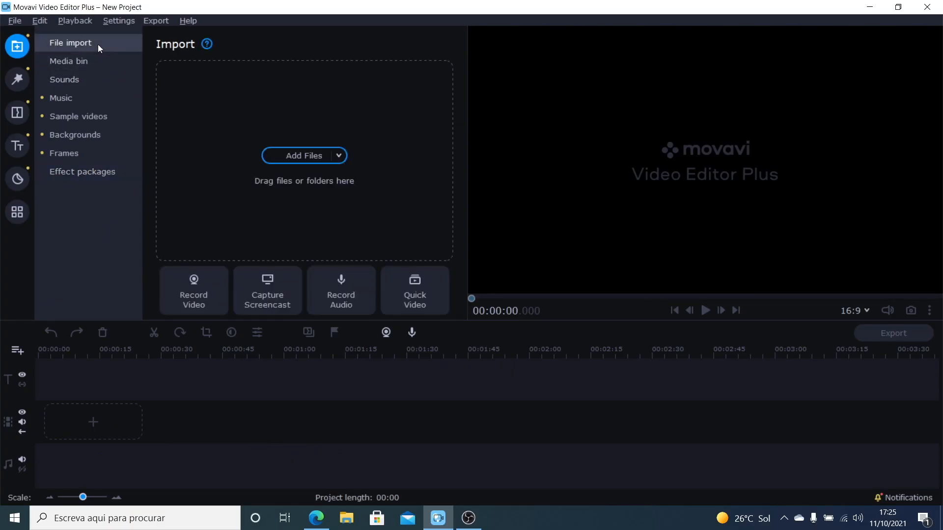
click(308, 152)
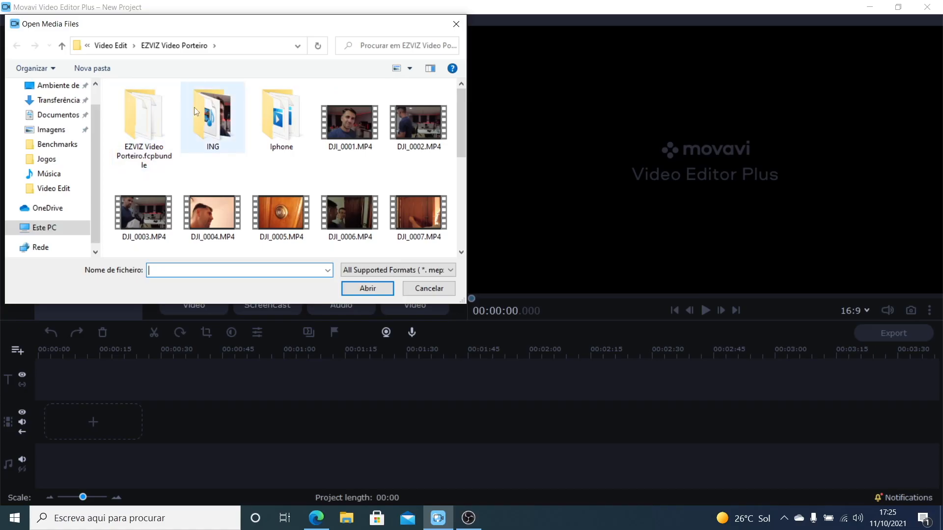
click(116, 47)
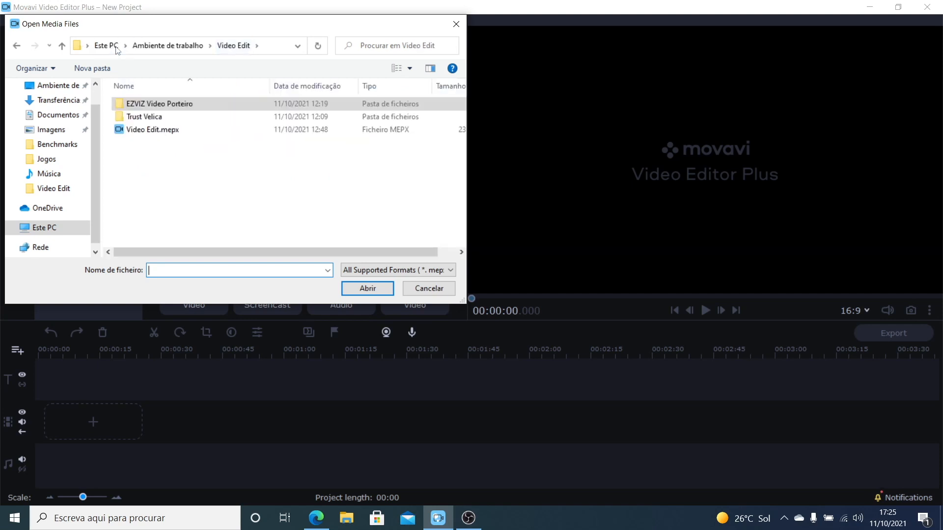
double_click(144, 117)
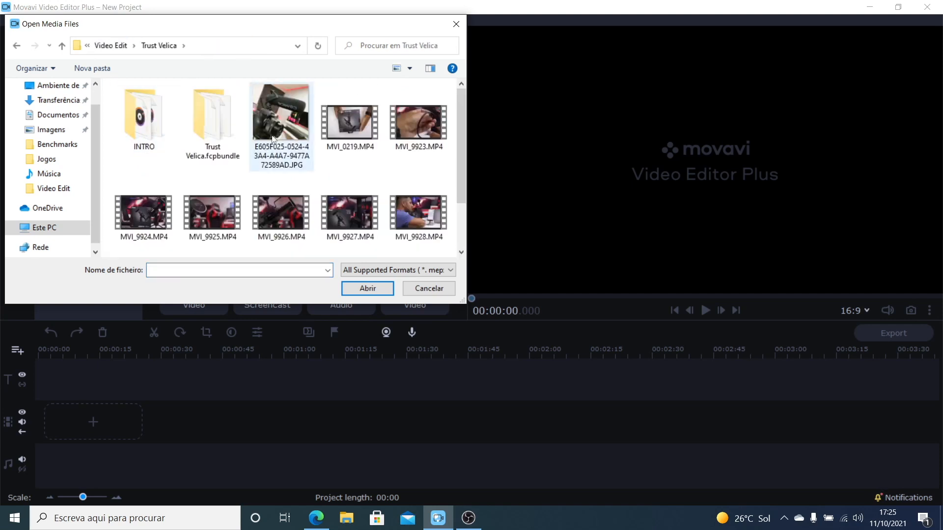
double_click(136, 123)
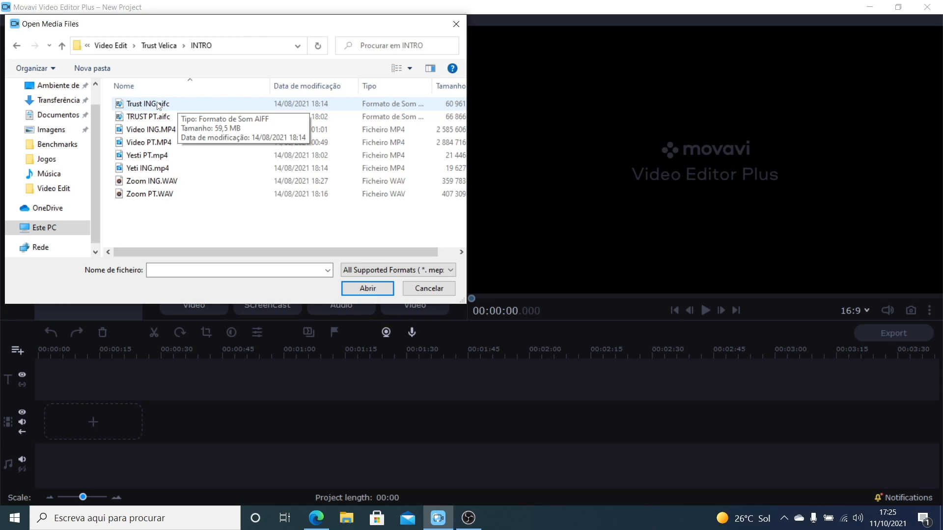
click(150, 120)
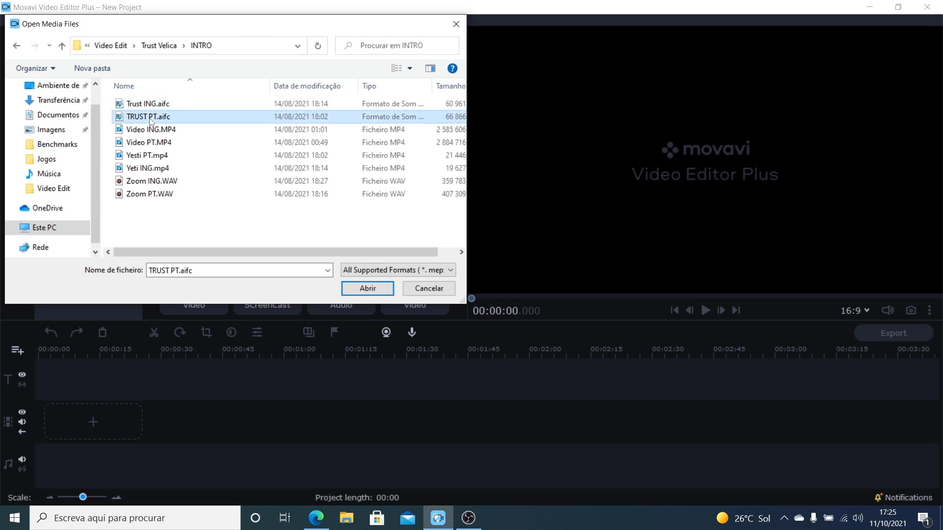
ctrl+click(158, 143)
ctrl+click(153, 156)
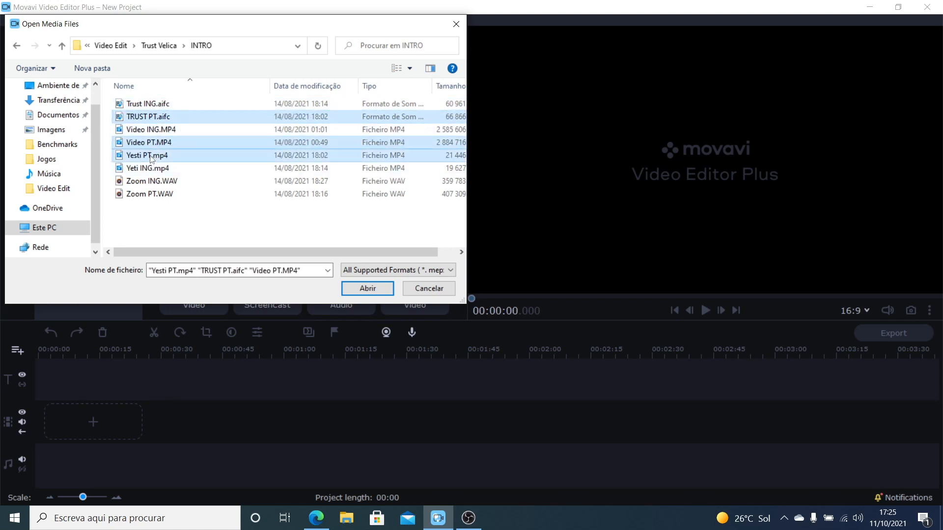
ctrl+click(154, 195)
click(367, 289)
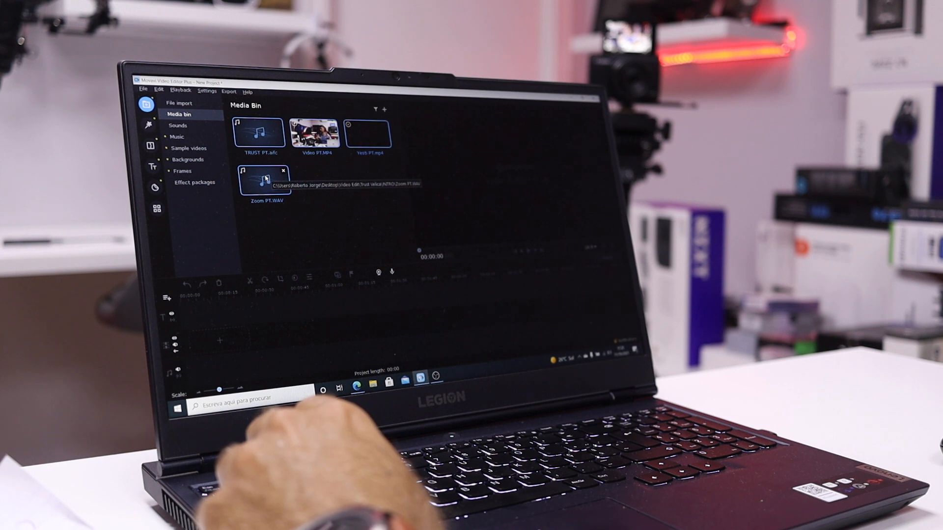
drag(265, 180, 210, 339)
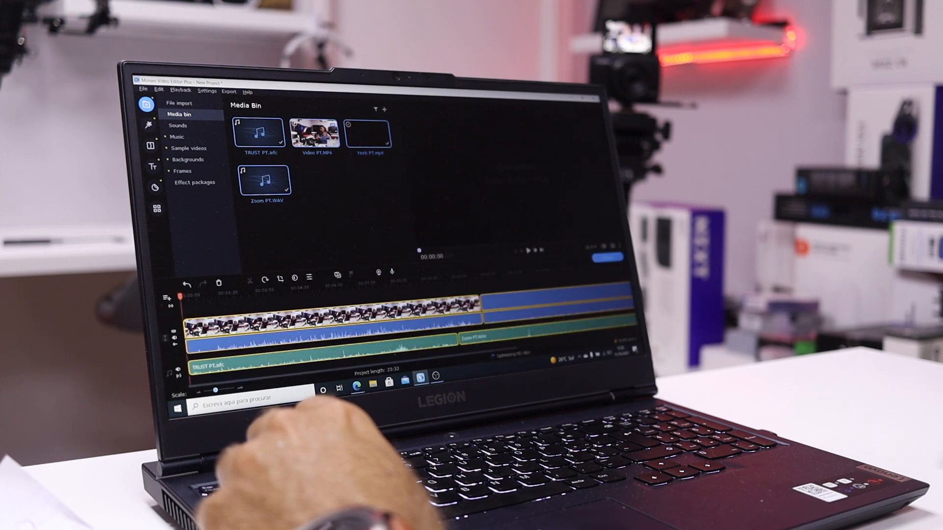
drag(501, 313, 329, 324)
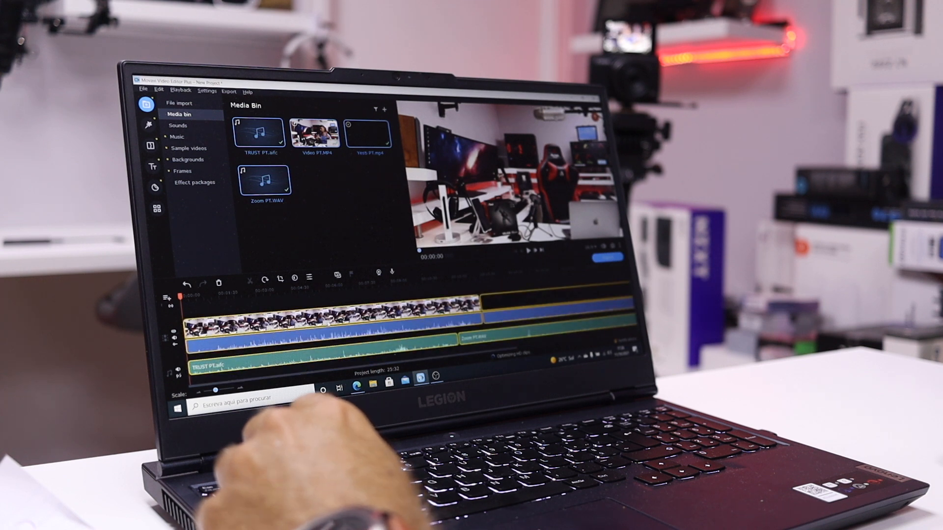
key(ctrl+z)
Step: Place Video PT.MP4 on the video track and Zoom PT.WAV and TRUST PT.aifc on separate audio levels, all from the timeline start
click(313, 202)
drag(316, 135, 207, 339)
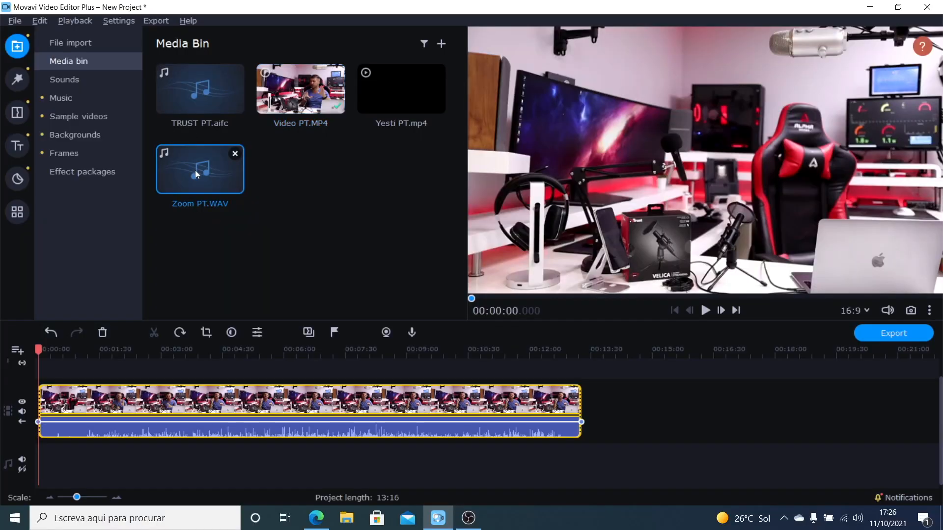
drag(196, 170, 56, 463)
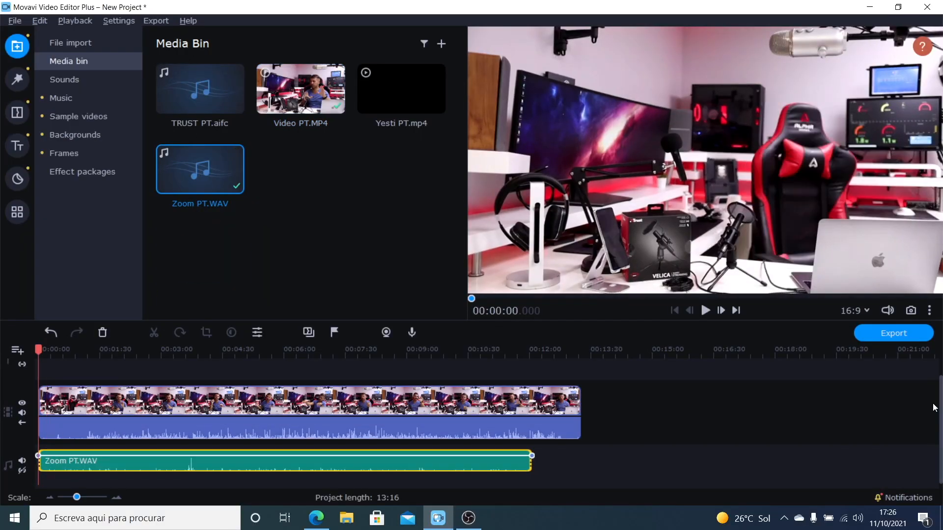
click(220, 87)
drag(220, 86, 60, 459)
Step: Add Yesti PT.mp4 at the start of the video track and move the Video PT.MP4 clip to the overlay track above it
click(422, 85)
drag(422, 84, 92, 467)
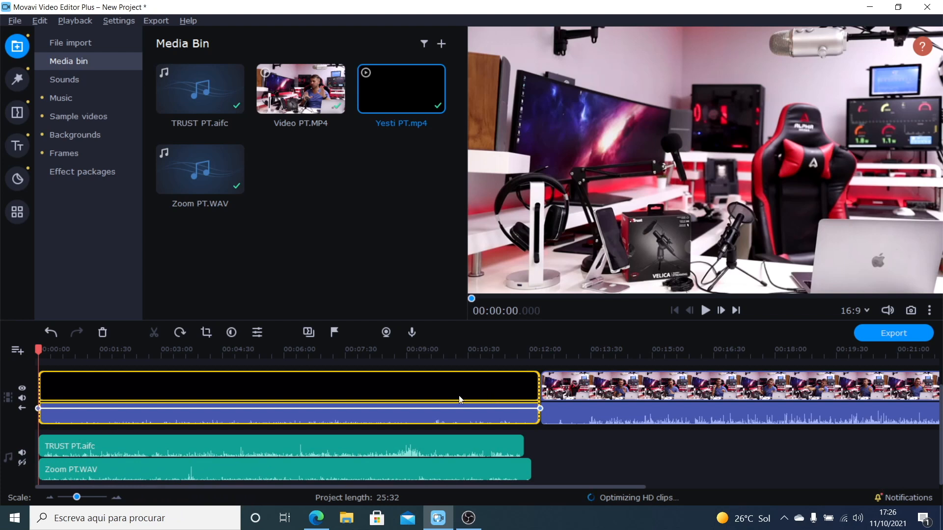
click(341, 350)
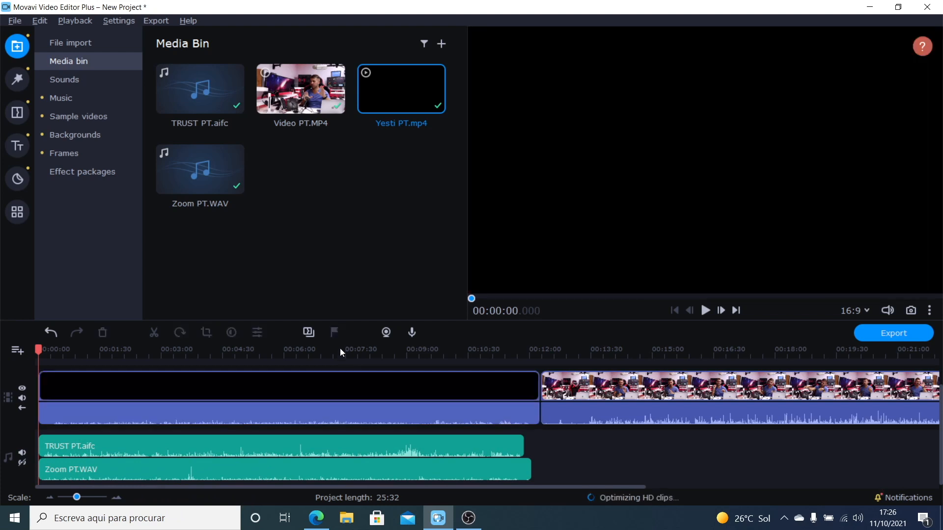
click(341, 350)
drag(341, 349, 235, 349)
drag(425, 393, 391, 335)
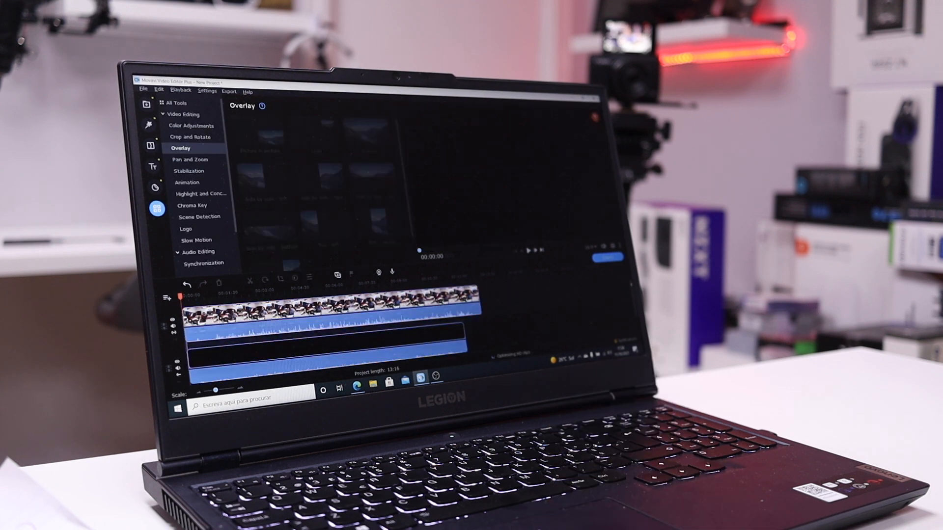
Step: Open the Synchronization audio tool and select both the Video PT.MP4 and Yesti PT.mp4 clips on the timeline
click(199, 252)
click(261, 150)
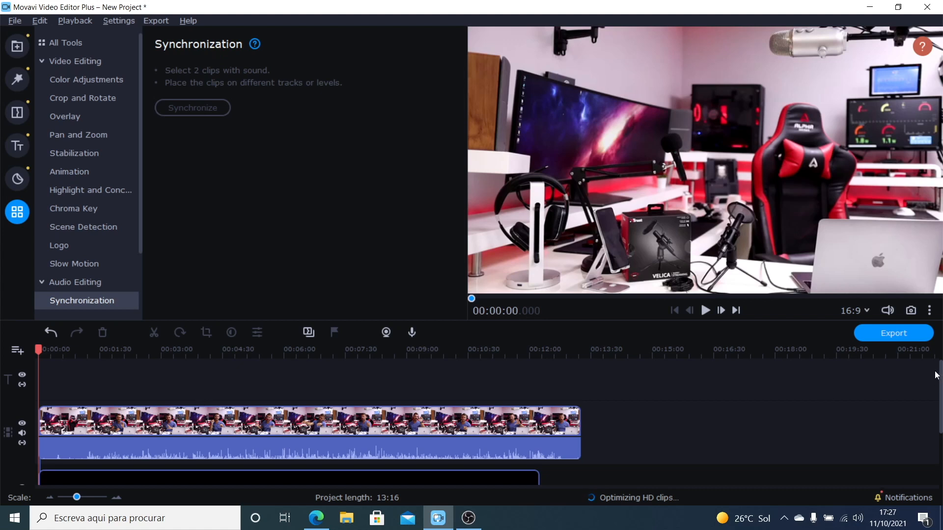
scroll(935, 376, down, 2)
click(251, 399)
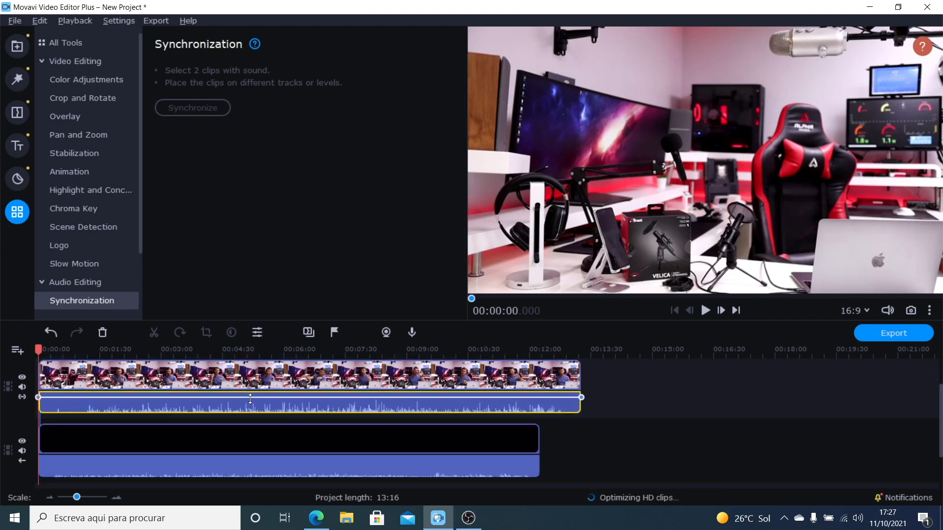
click(203, 388)
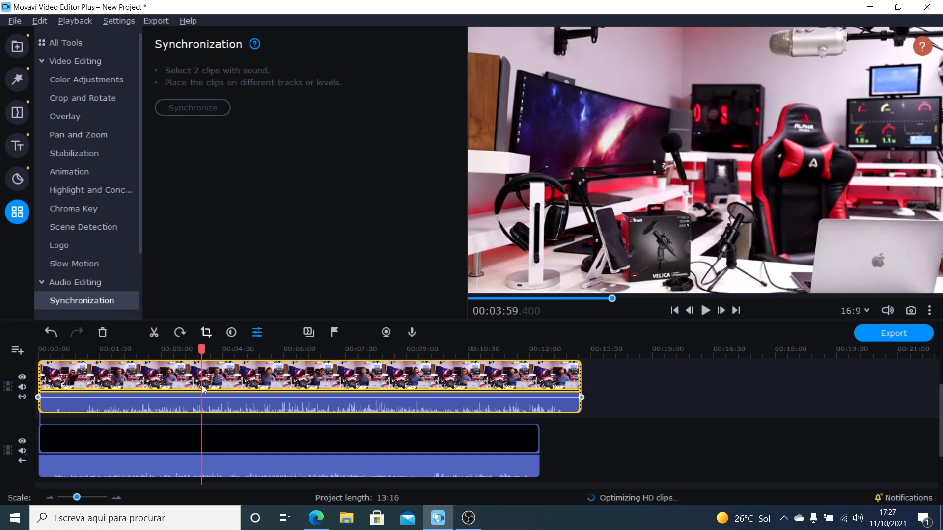
ctrl+click(175, 441)
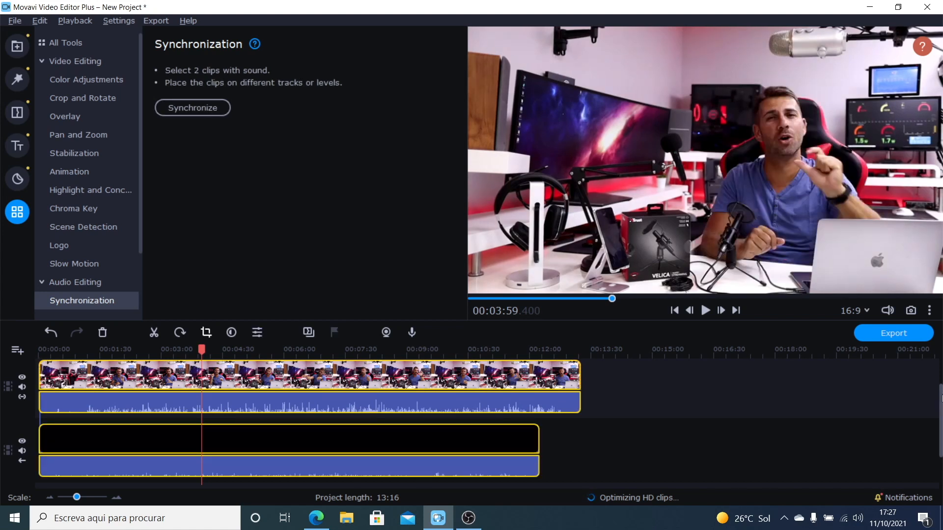
Step: Try adding the TRUST PT.aifc and Zoom PT.WAV audio clips to the synchronization selection, and clear the selection
scroll(935, 422, down, 2)
ctrl+click(151, 446)
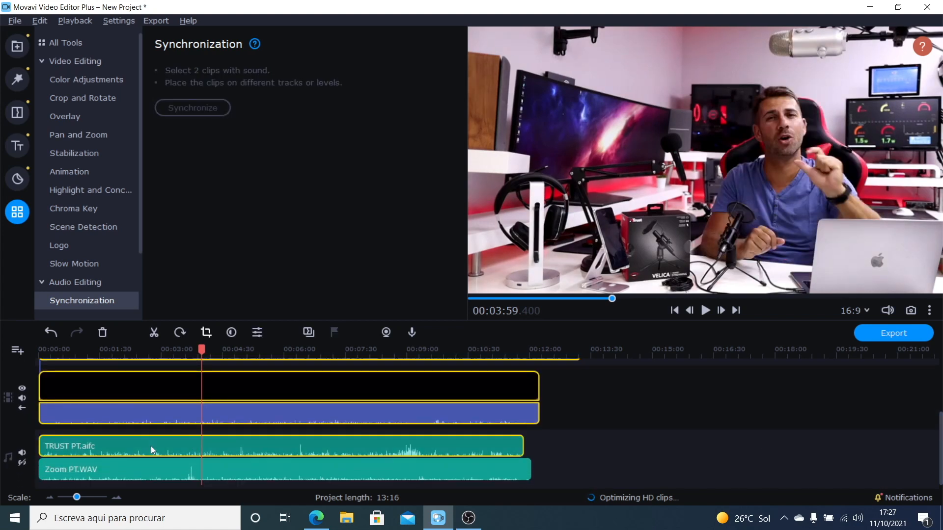
ctrl+click(146, 469)
ctrl+click(146, 470)
ctrl+click(146, 446)
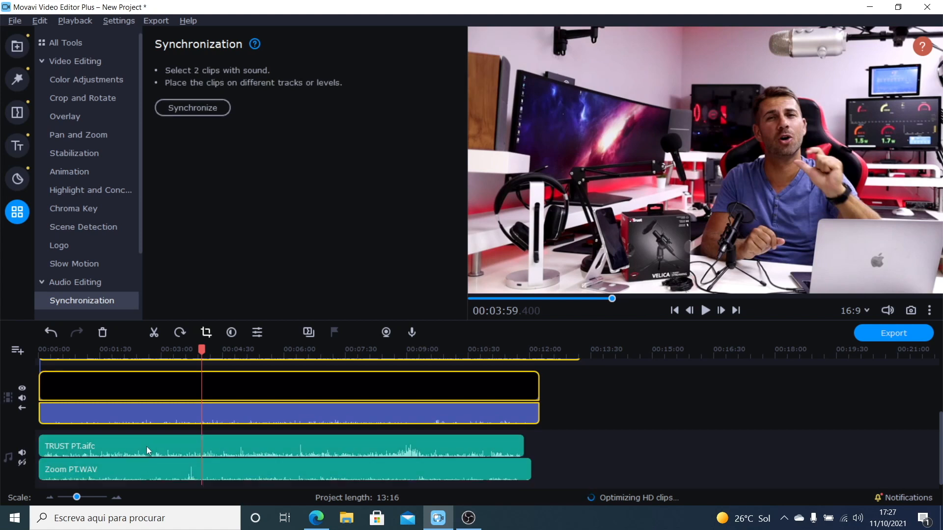
click(939, 417)
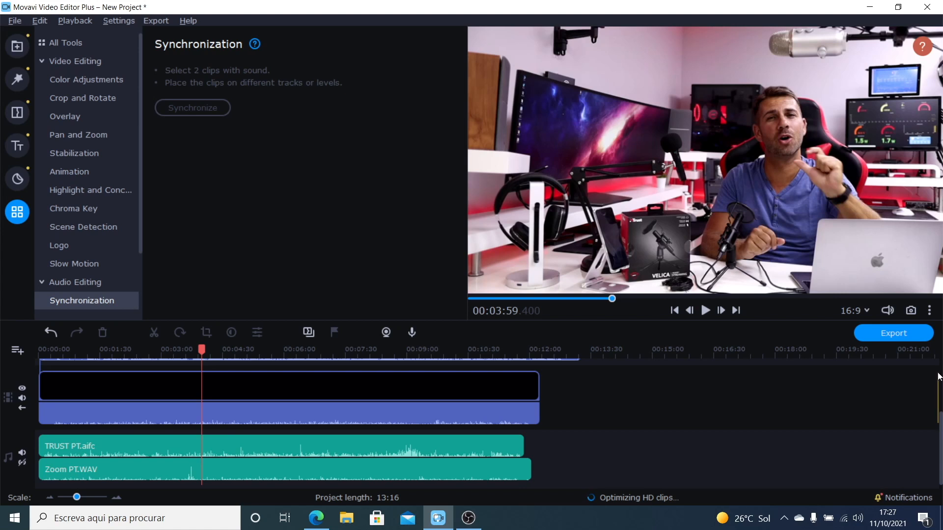
Step: Synchronize the overlay-track Video PT.MP4 clip with the main-track Yesti PT.mp4 clip by their sound
drag(941, 419, 940, 383)
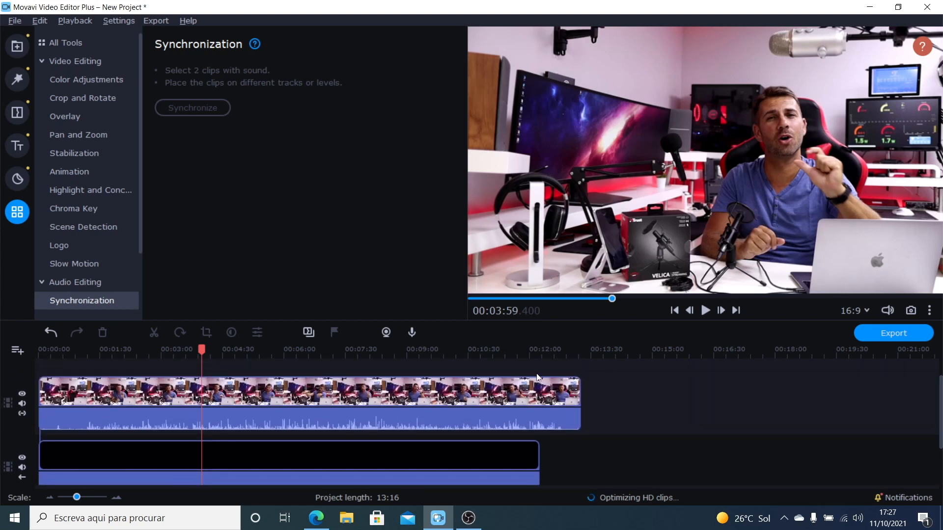
click(342, 392)
ctrl+click(223, 456)
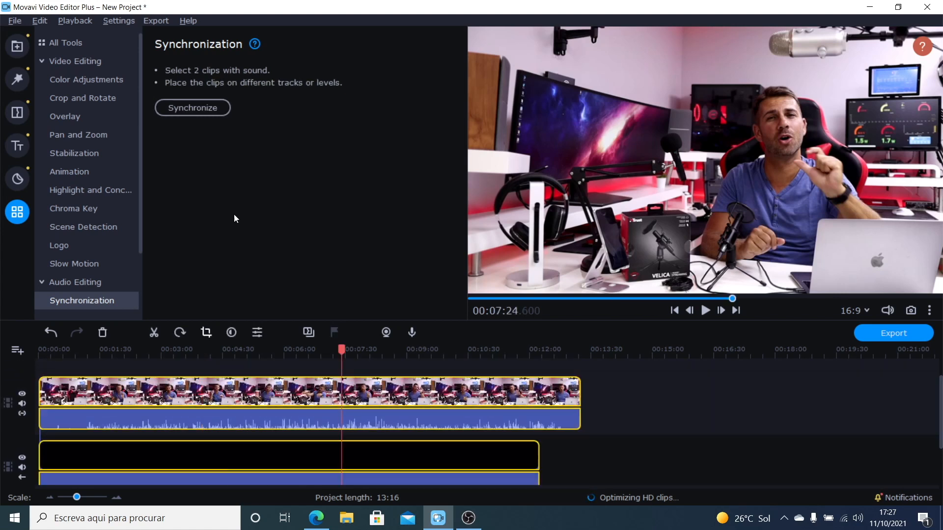
click(184, 110)
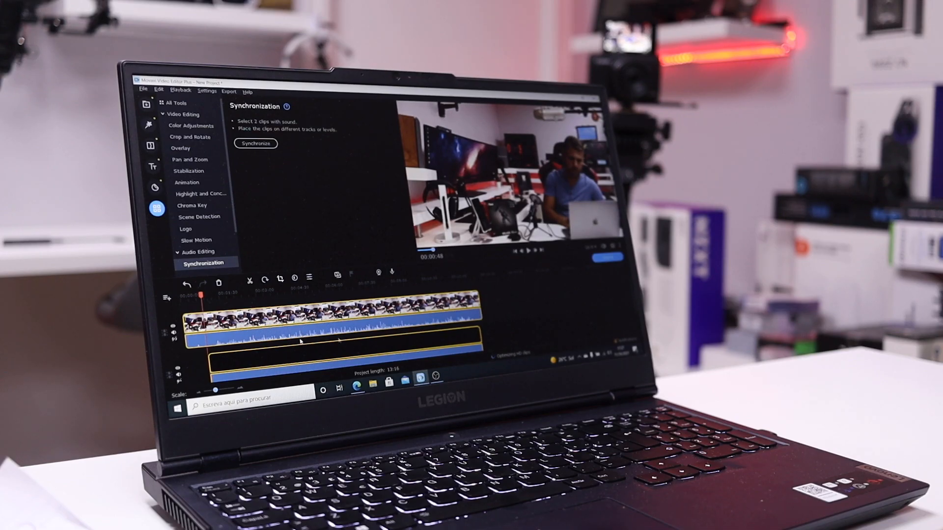
Step: Synchronize the TRUST PT.aifc audio clip with the sound of the Yesti PT.mp4 clip
scroll(329, 334, down, 2)
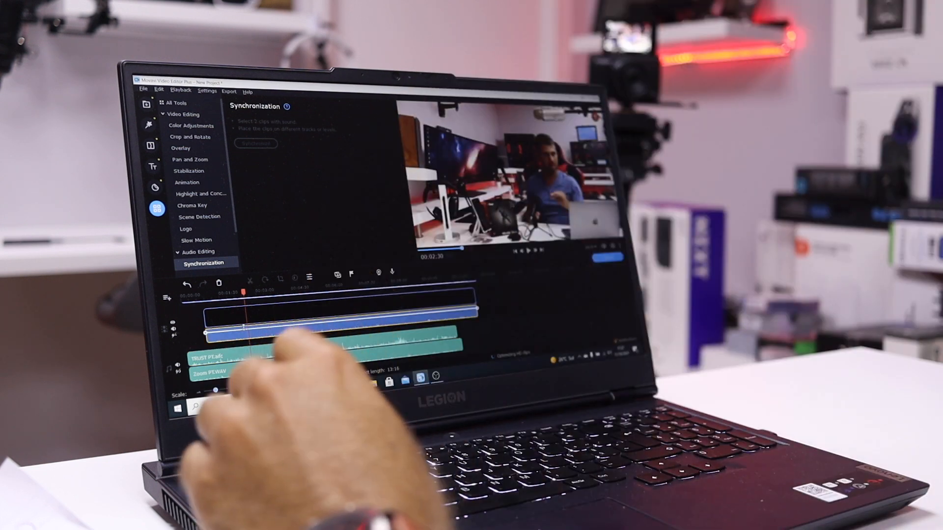
click(243, 339)
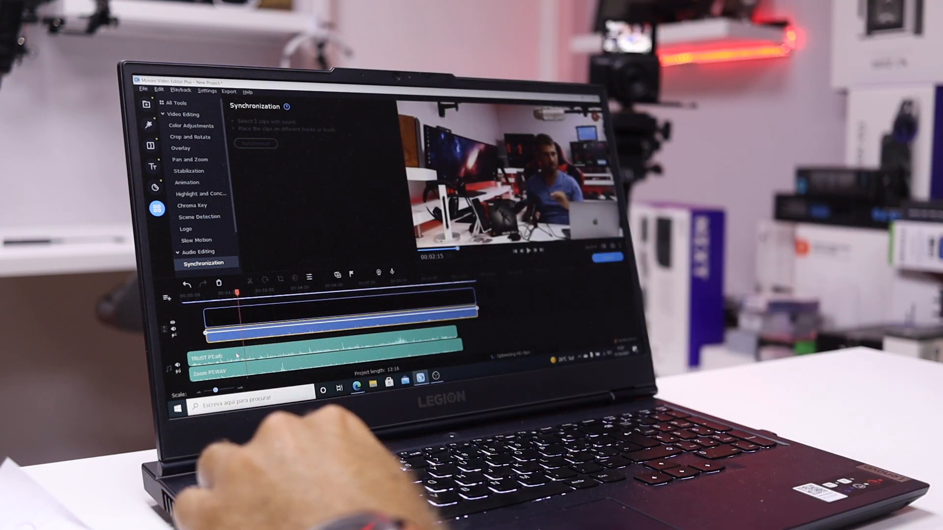
ctrl+click(236, 355)
click(258, 145)
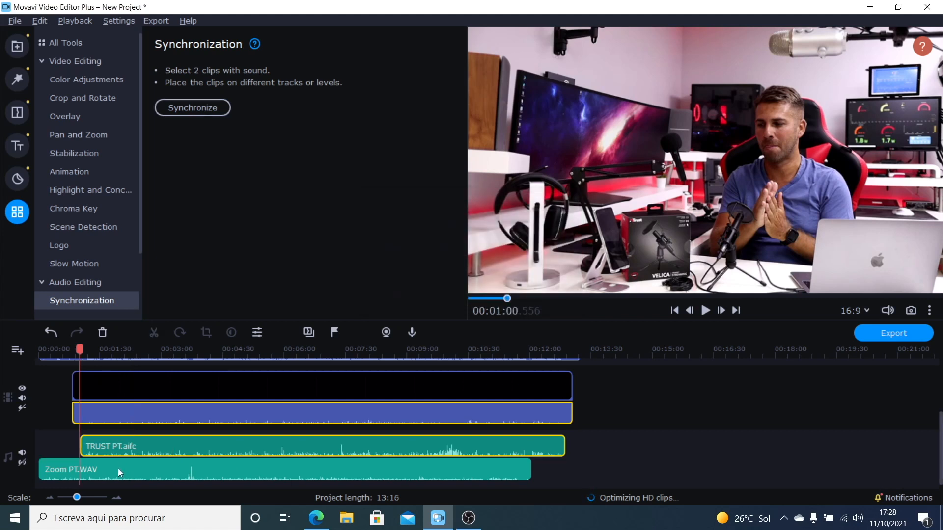
Step: Synchronize the Zoom PT.WAV audio clip with the TRUST PT.aifc audio clip
click(121, 445)
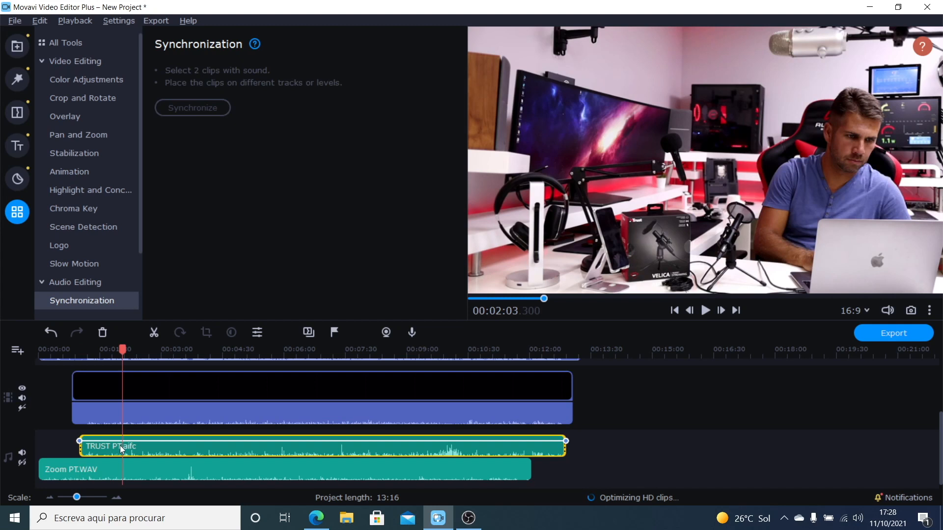
ctrl+click(96, 469)
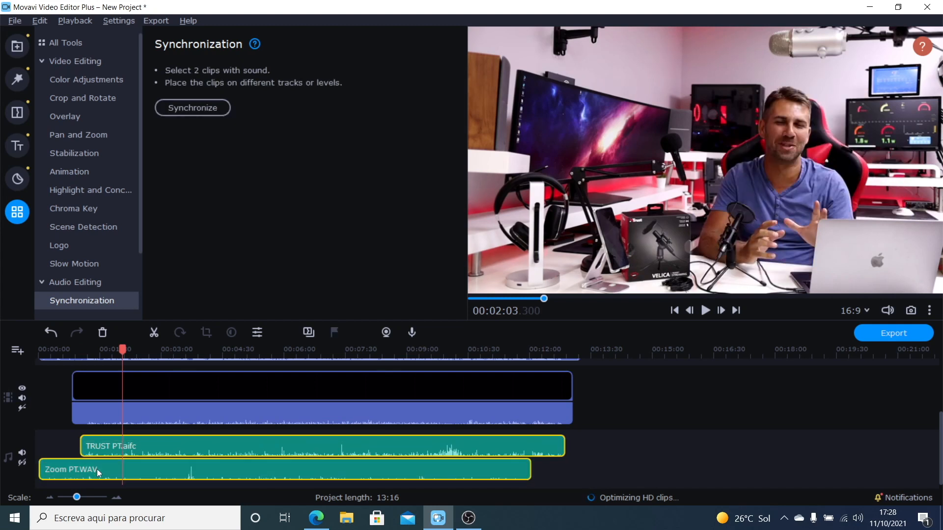
click(209, 108)
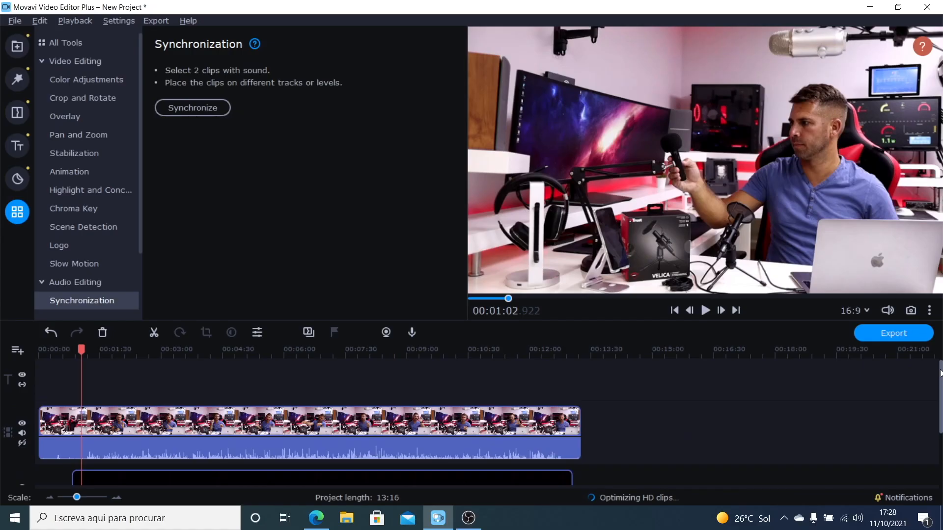
Step: Split the main-track Video PT.MP4 clip at 00:01:41.700
scroll(940, 414, down, 3)
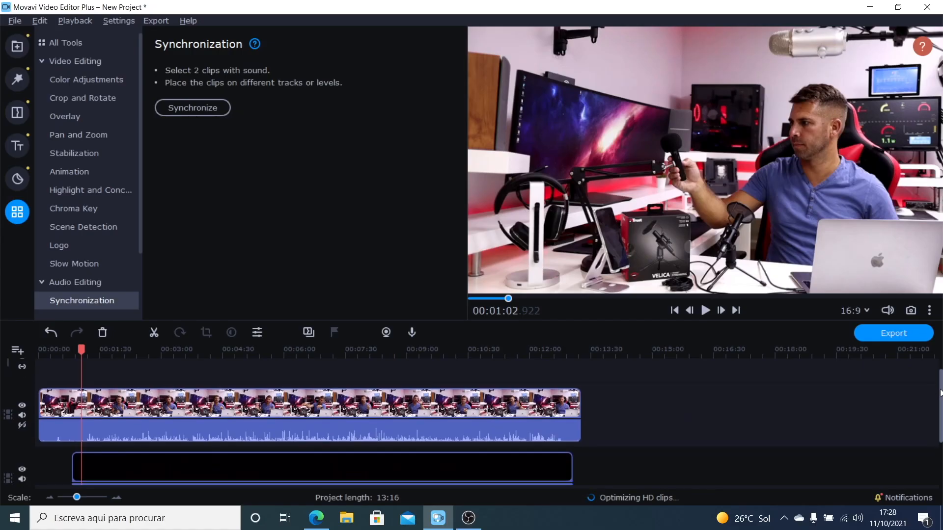
drag(940, 414, 939, 421)
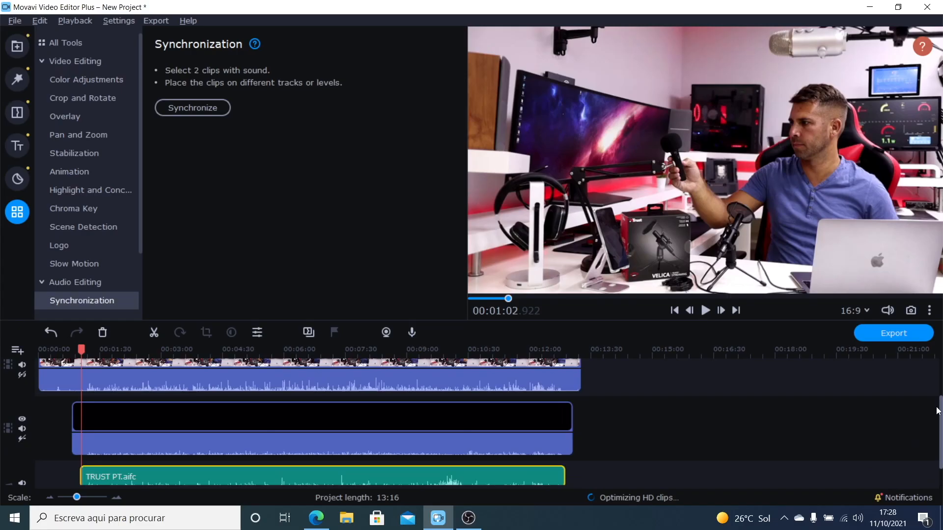
scroll(935, 393, up, 1)
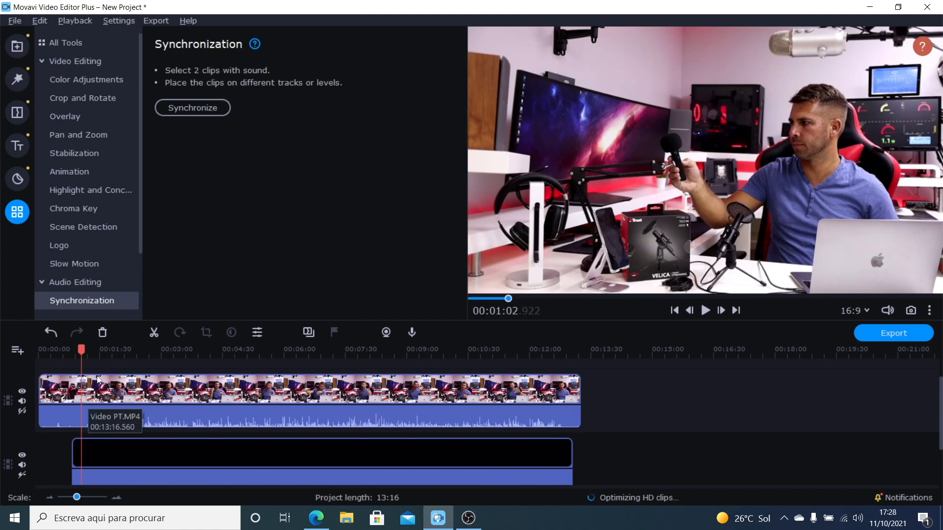
click(81, 349)
click(109, 400)
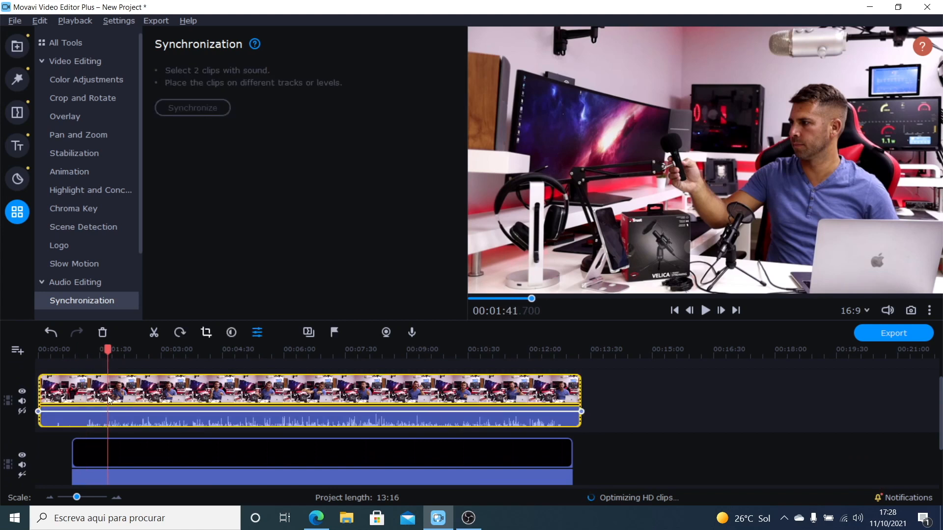
click(153, 332)
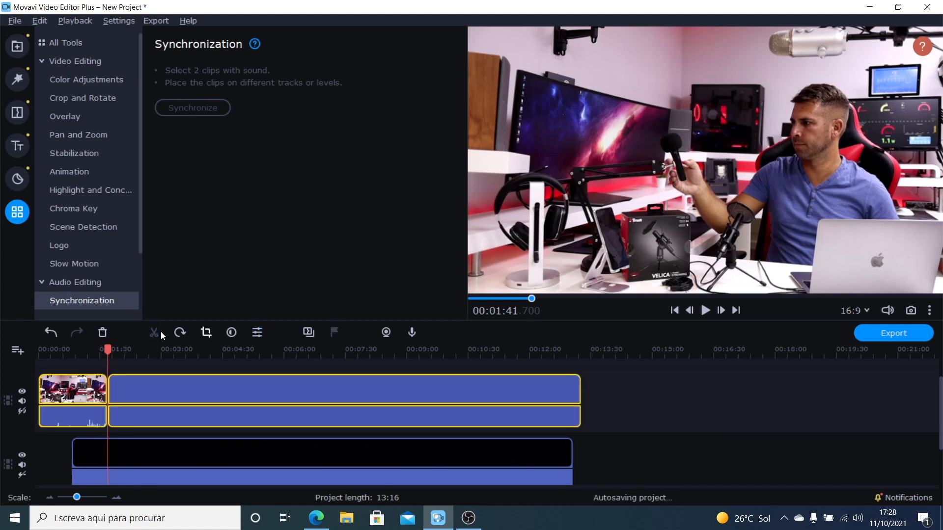
Step: Lower the volume of the second Video PT.MP4 segment to silence
click(120, 410)
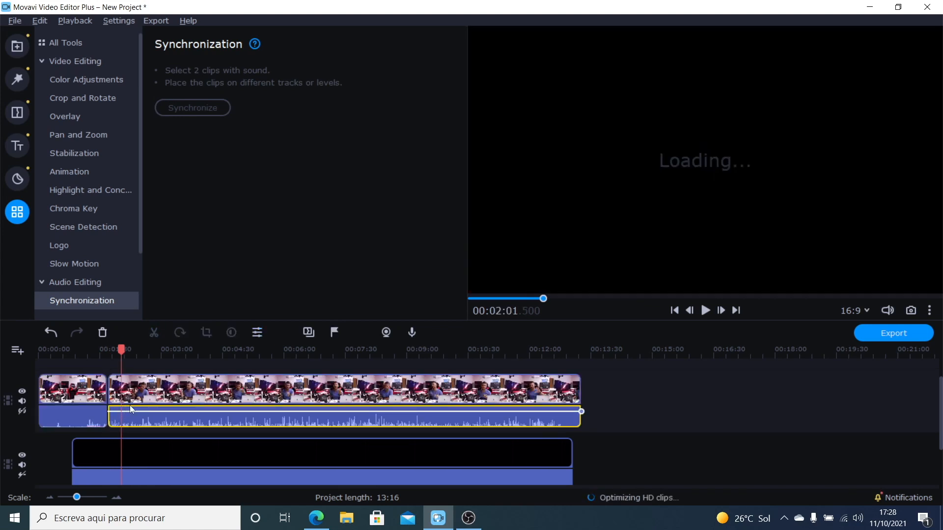
drag(130, 411, 131, 436)
Step: Split the overlay-track Yesti PT.mp4 clip at 00:01:43.500 and delete the part before the cut
drag(130, 350, 107, 349)
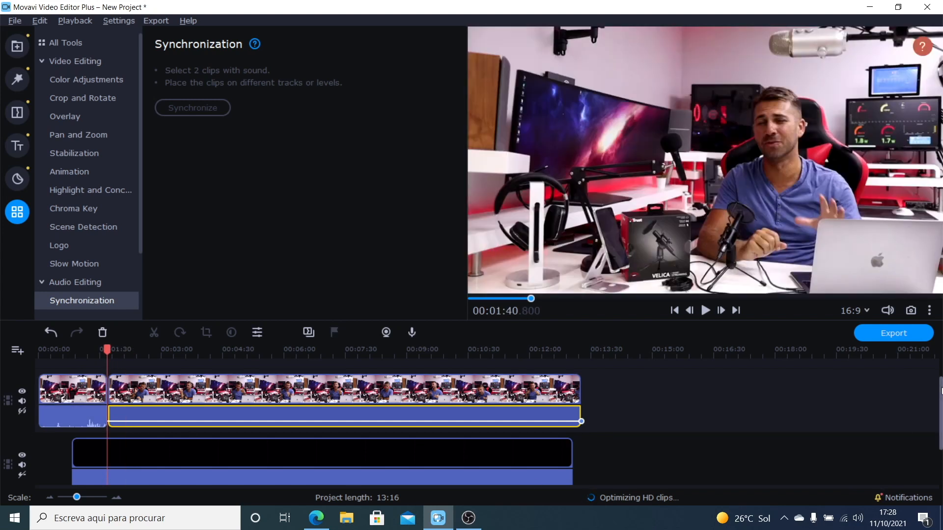
scroll(941, 391, down, 2)
click(109, 390)
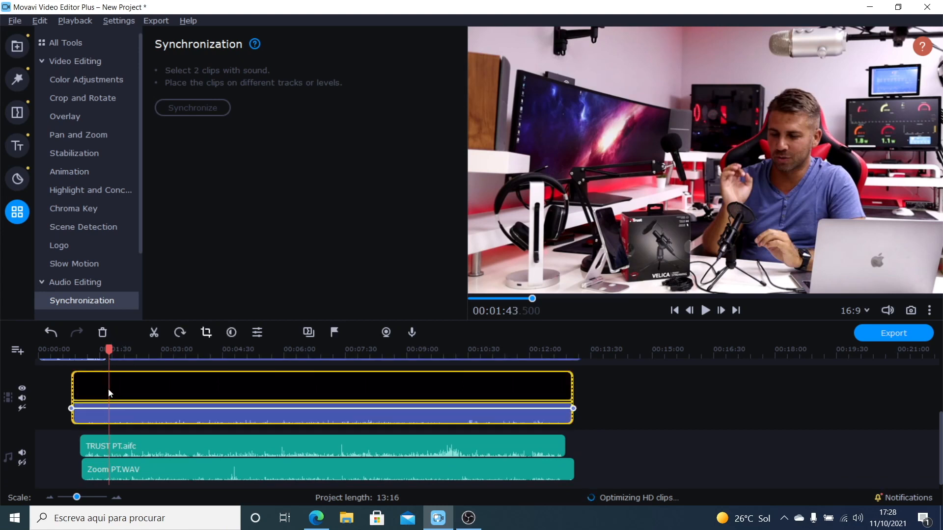
click(155, 334)
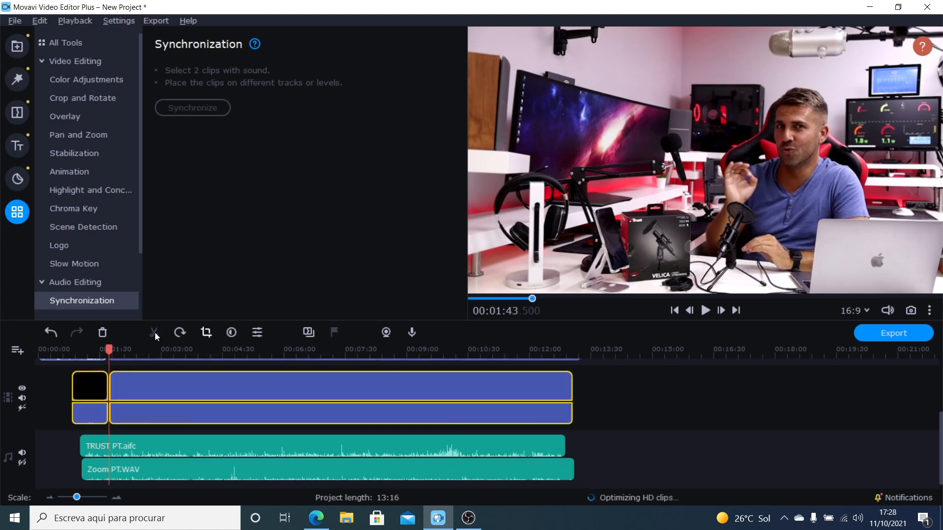
click(92, 389)
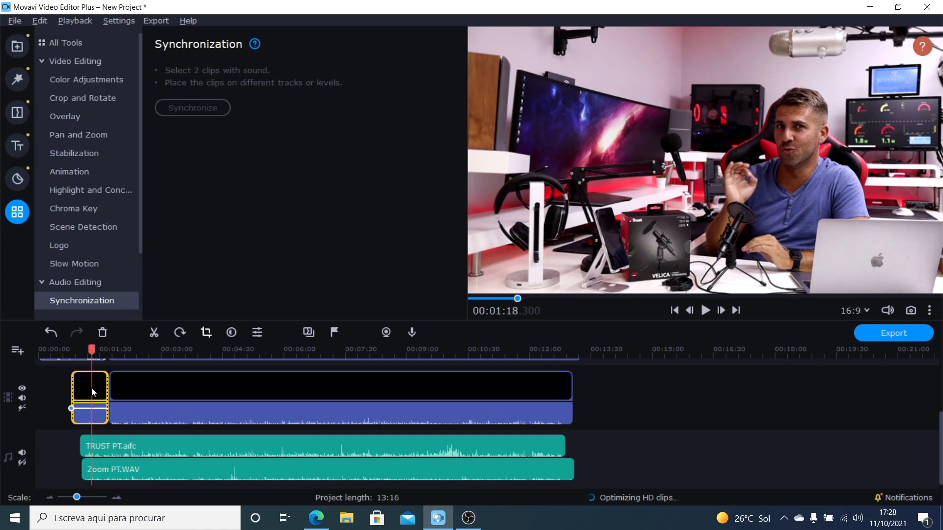
key(Delete)
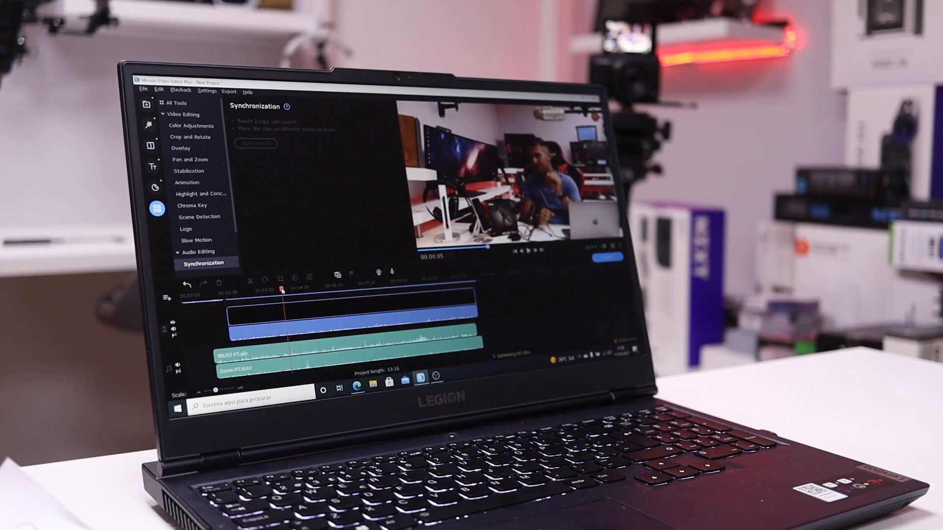
Step: Split the Yesti PT.mp4 clip at about 00:03:39 and 00:05:42 and delete the section between the cuts
click(275, 320)
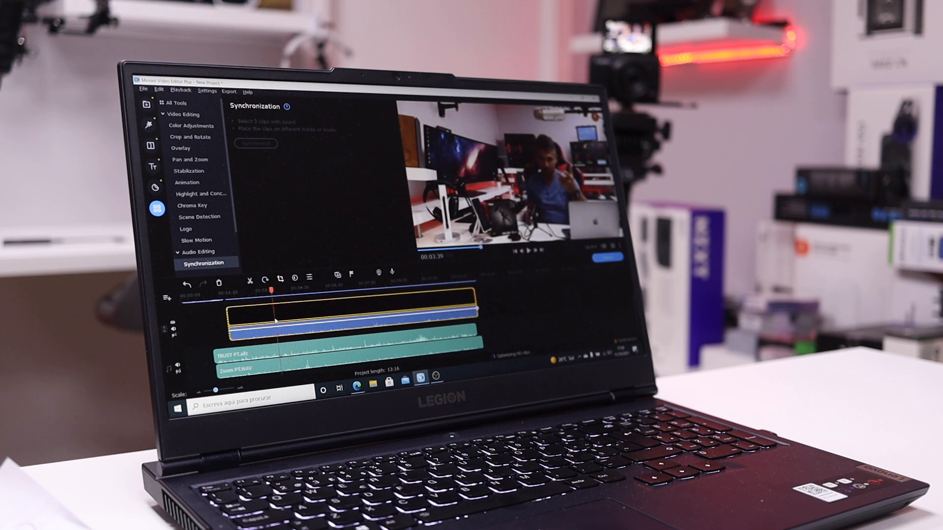
click(251, 281)
click(322, 311)
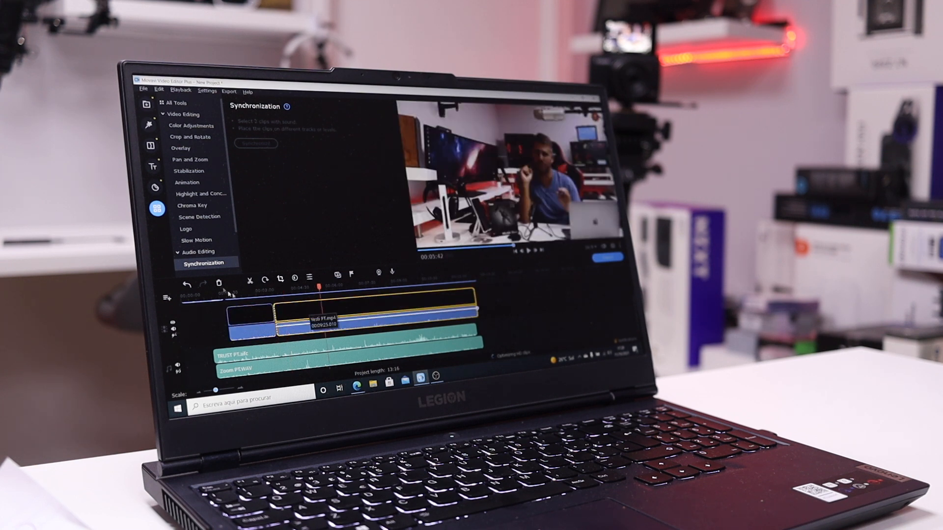
click(250, 281)
click(304, 312)
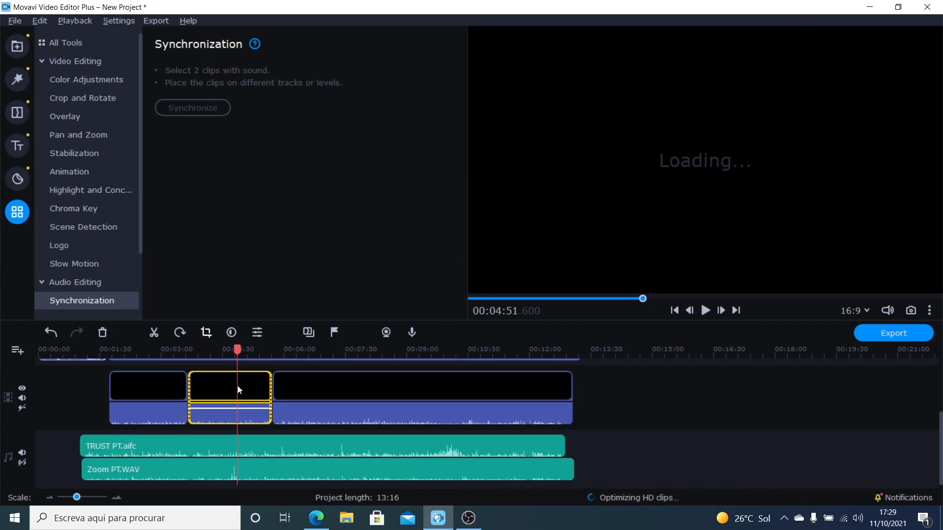
key(Delete)
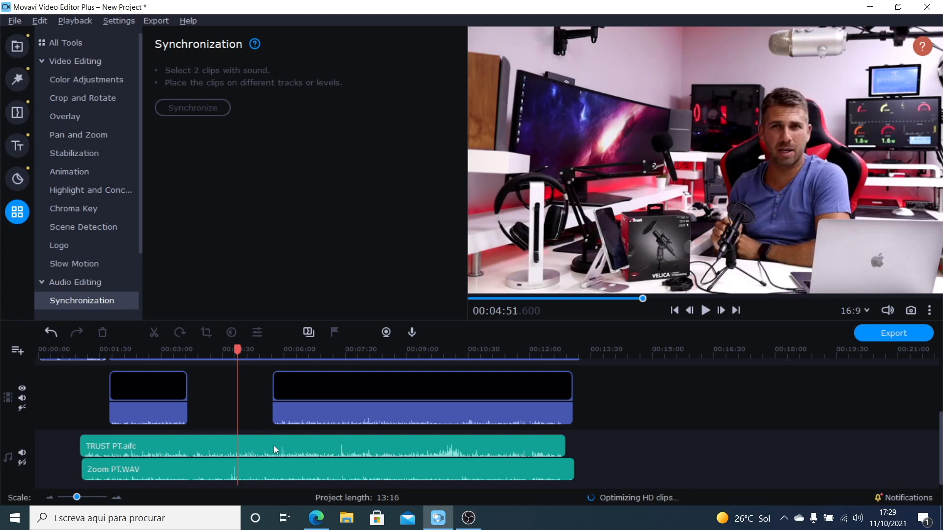
Step: Cut off the TRUST PT.aifc audio from the start of the last Yesti PT.mp4 segment, and that segment from about 00:06:39 onward
click(273, 446)
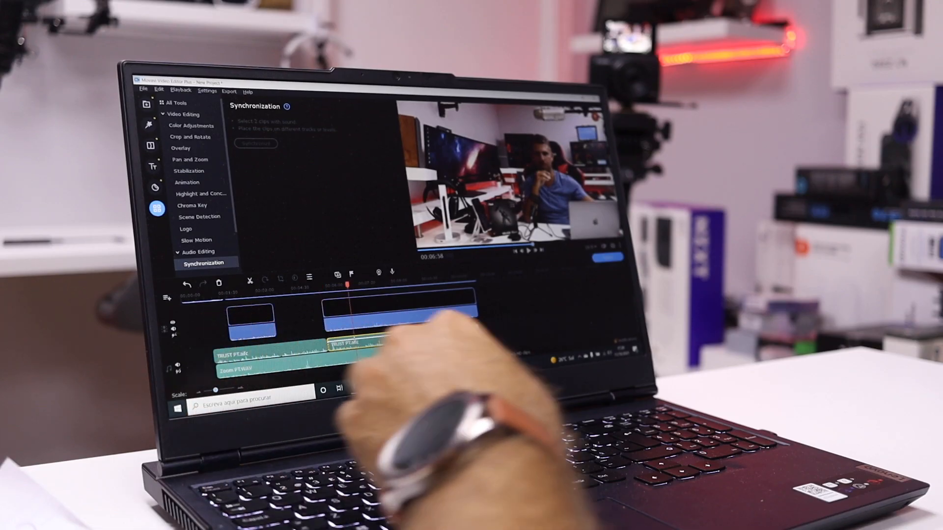
key(Delete)
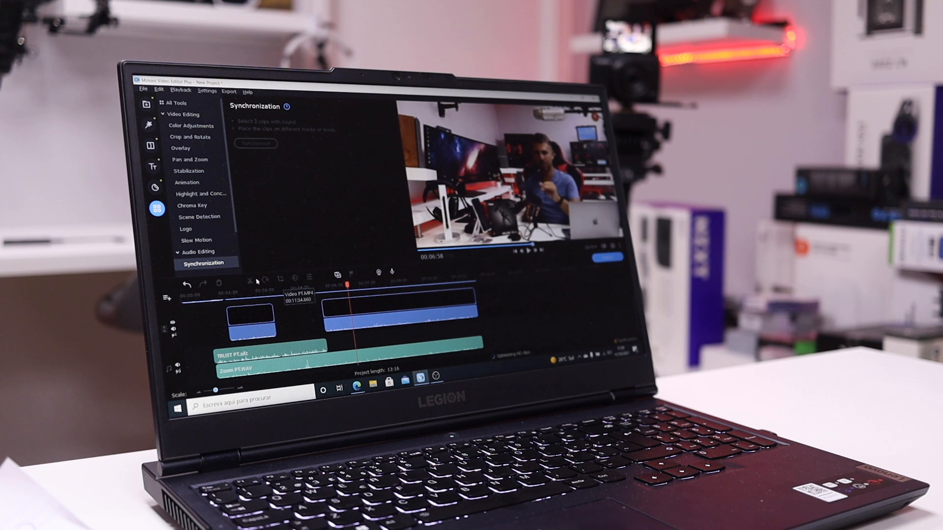
click(344, 308)
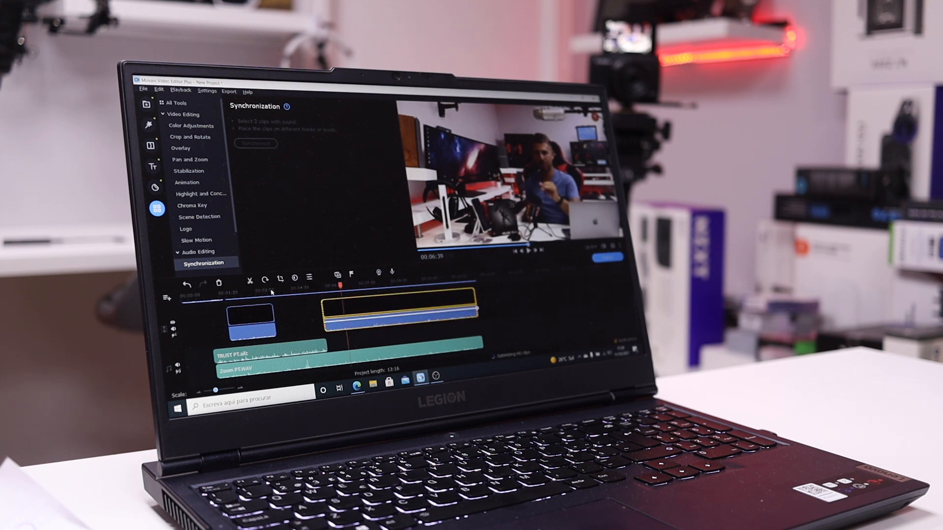
click(251, 281)
click(386, 310)
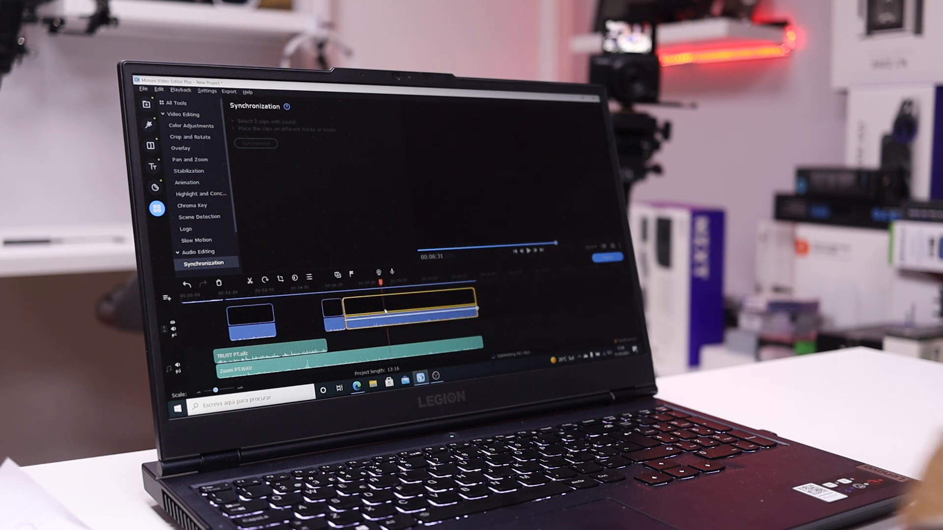
key(Delete)
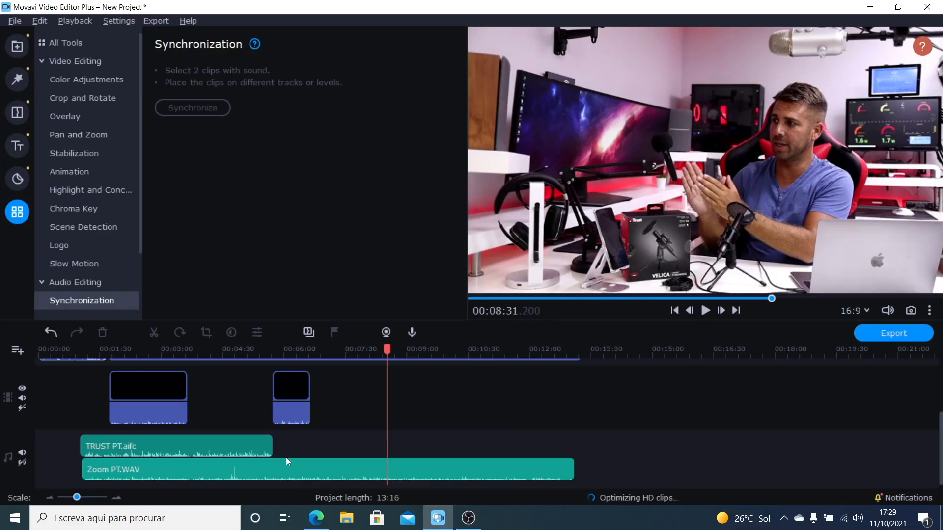
Step: Split the Zoom PT.WAV audio clip at 00:06:36.900 and delete the part before the cut
click(312, 351)
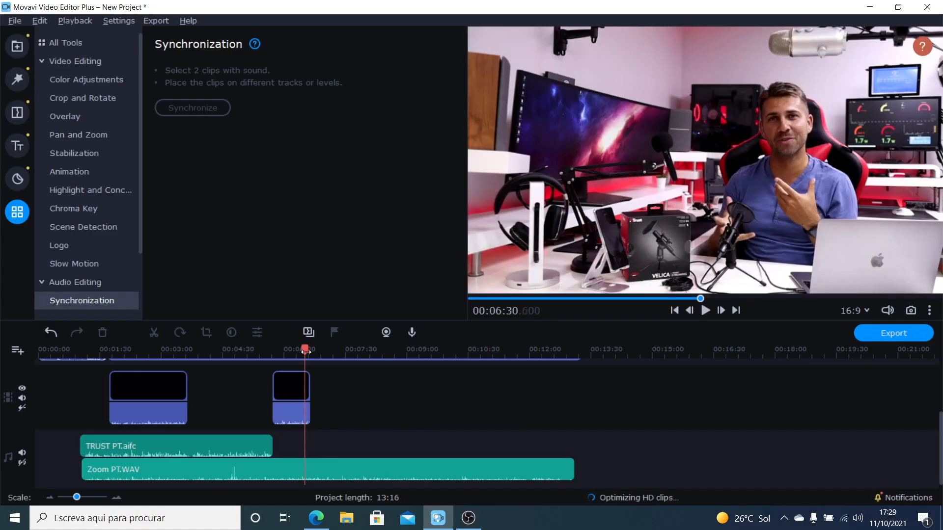
click(309, 469)
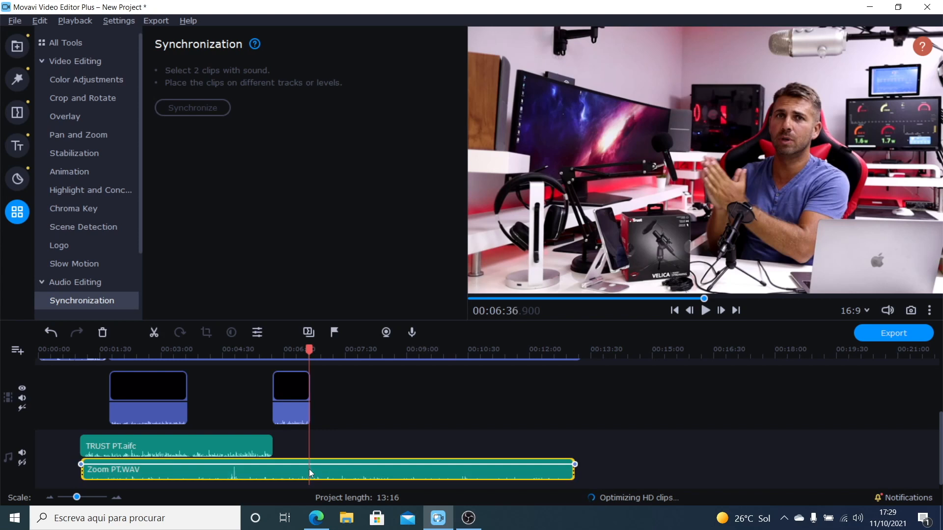
key(ctrl+b)
click(281, 469)
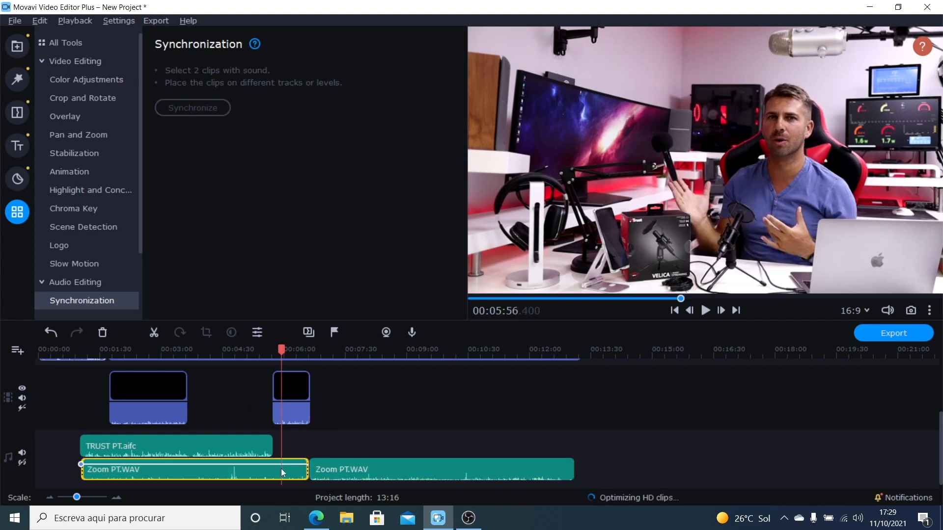
key(Delete)
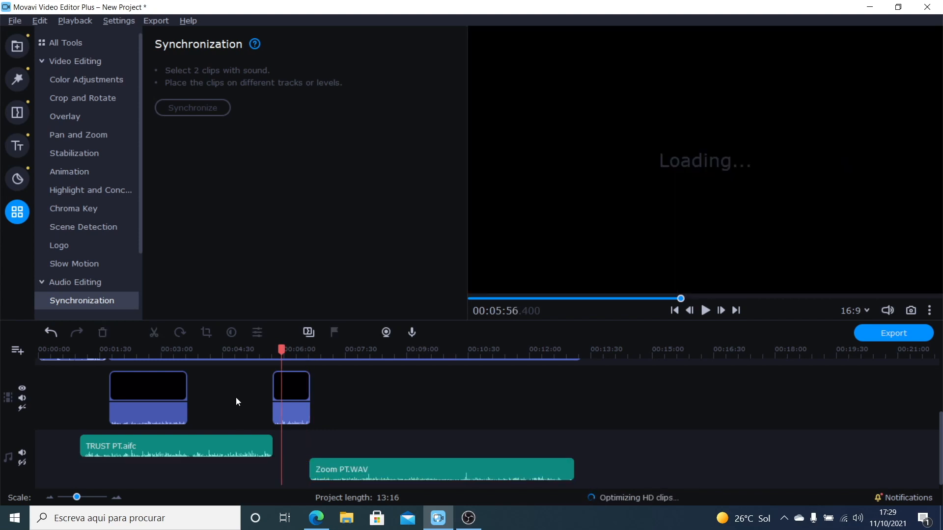
Step: Preview the opening sections of the timeline and remove the part of the TRUST PT.aifc clip before 00:03:36
click(61, 348)
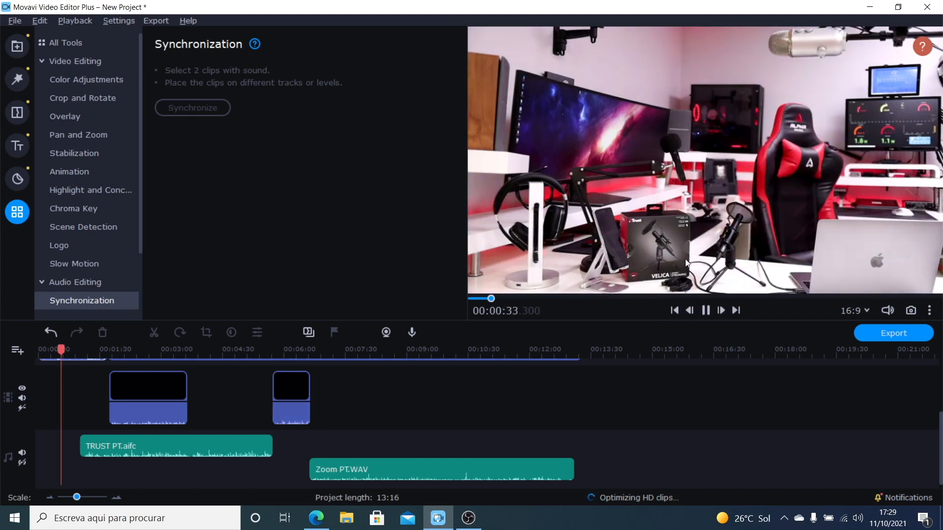
click(88, 350)
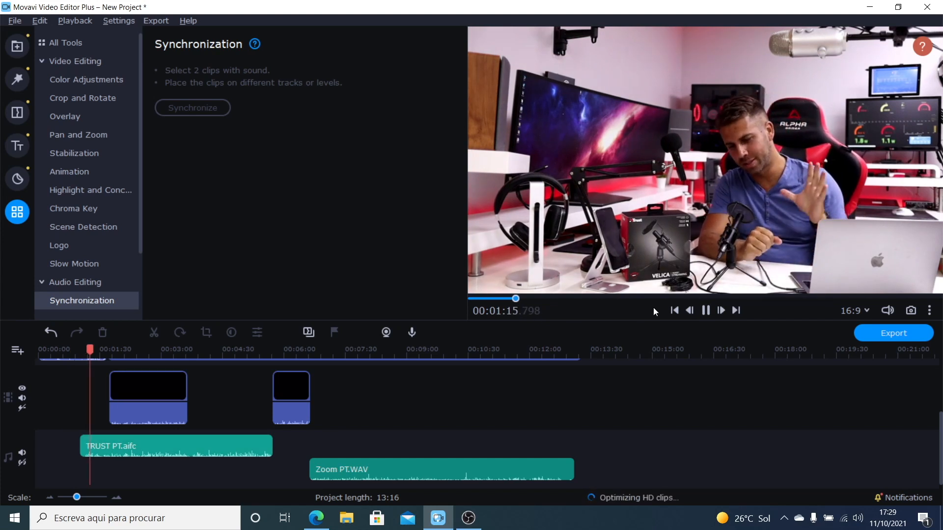
click(706, 309)
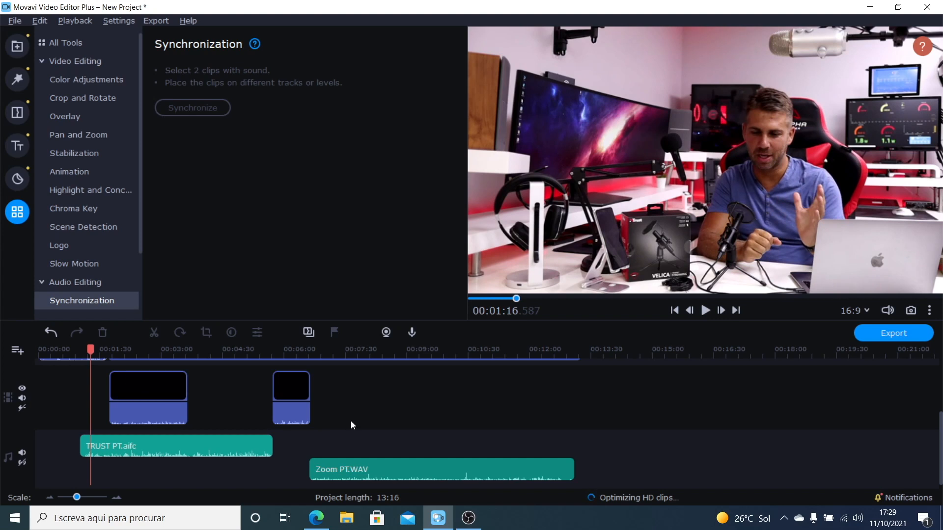
mouse_move(940, 425)
mouse_down()
mouse_move(940, 395)
mouse_move(939, 413)
mouse_up()
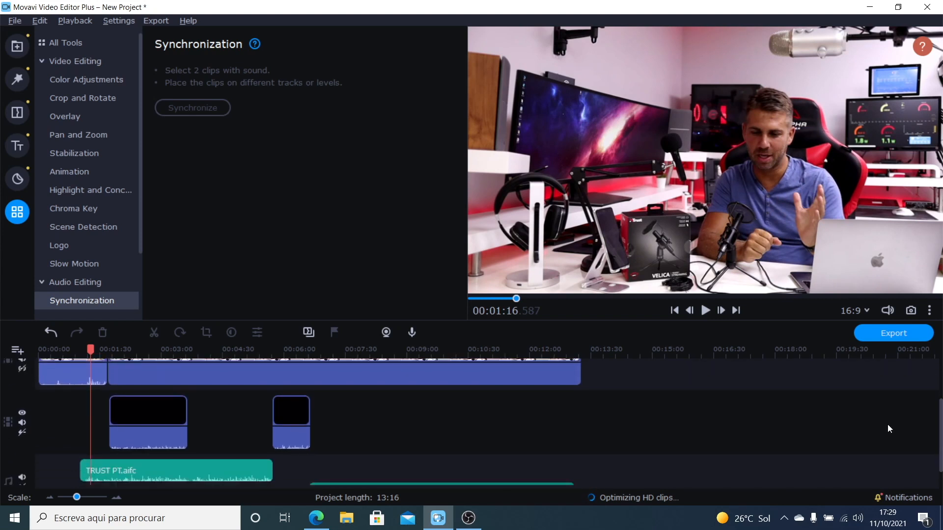
click(124, 467)
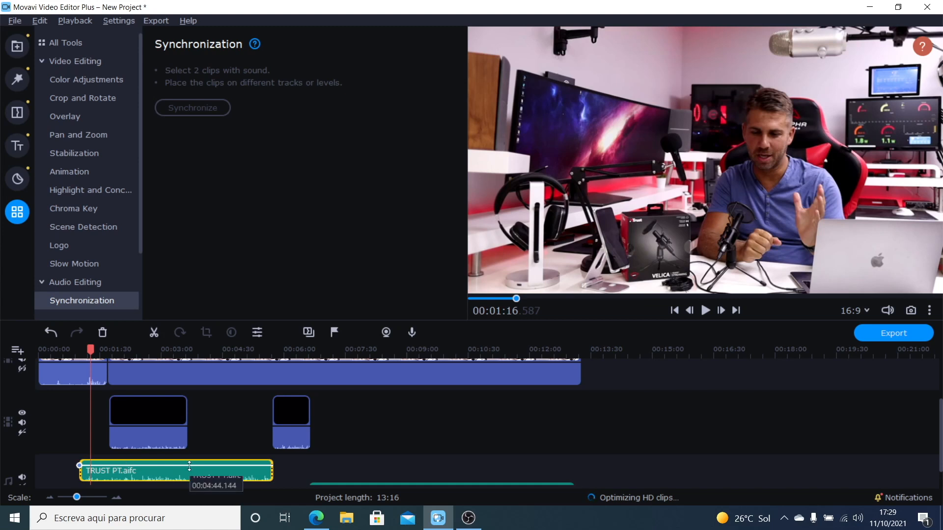
click(187, 352)
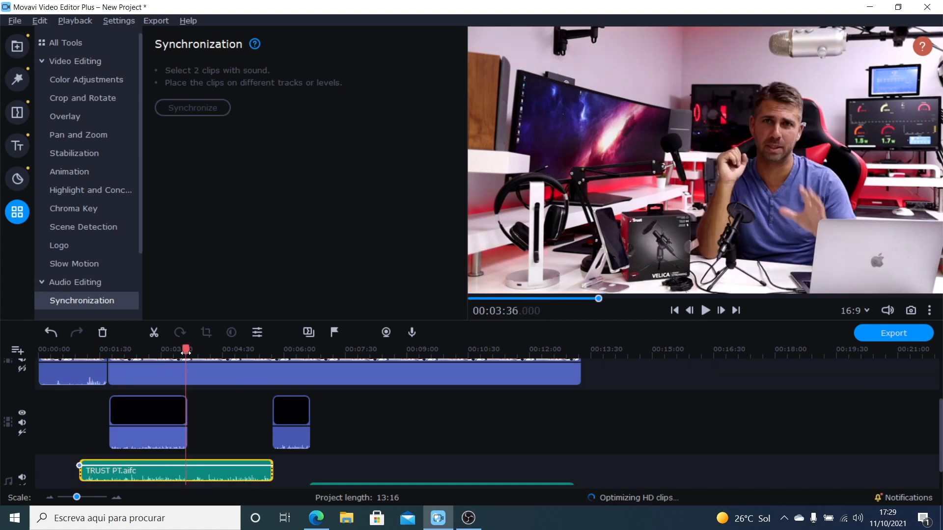
click(154, 332)
click(153, 461)
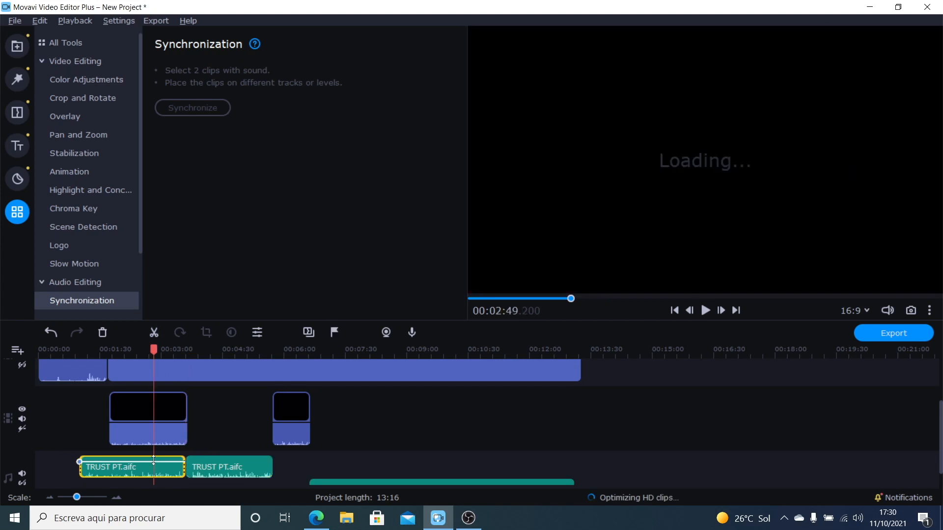
key(Delete)
Step: Play back the edited timeline around each cut to compare the sound of the Video PT.MP4, Yesti PT.mp4, TRUST PT.aifc and Zoom PT.WAV segments
click(102, 352)
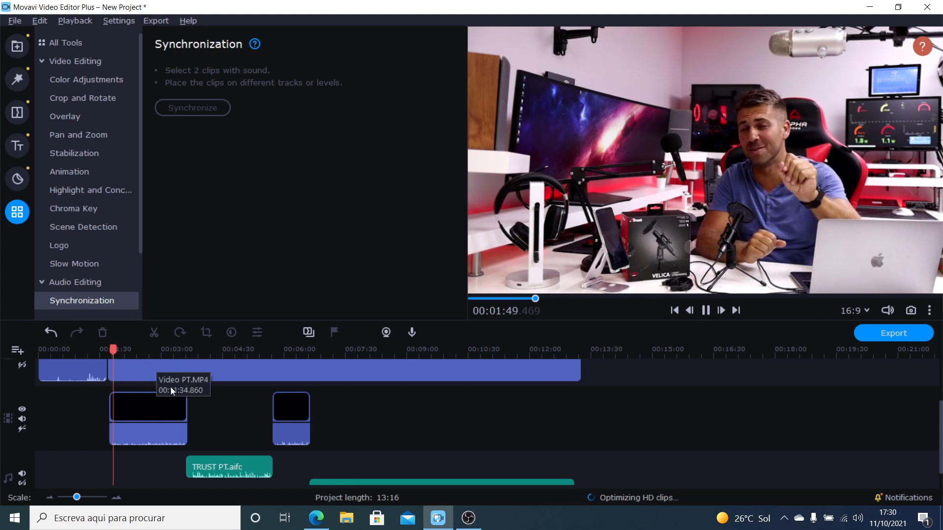
drag(940, 425, 941, 397)
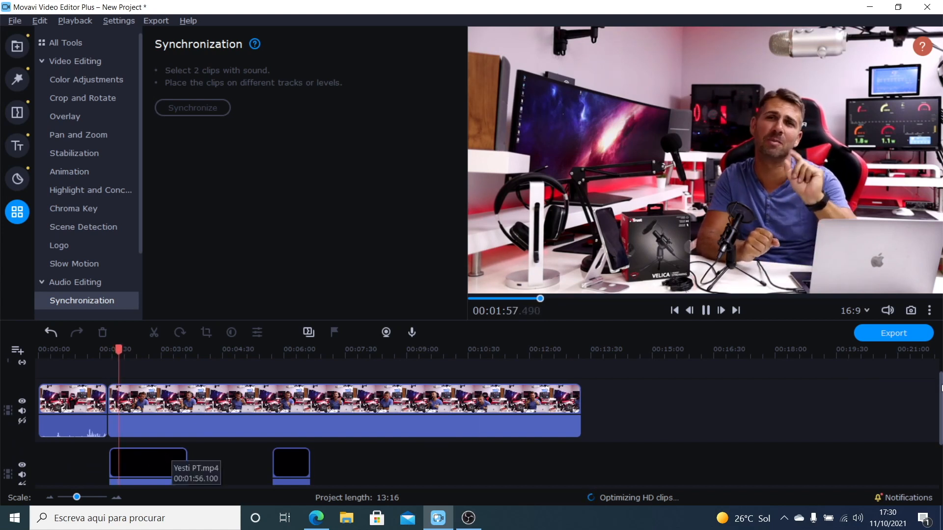
drag(941, 391, 942, 420)
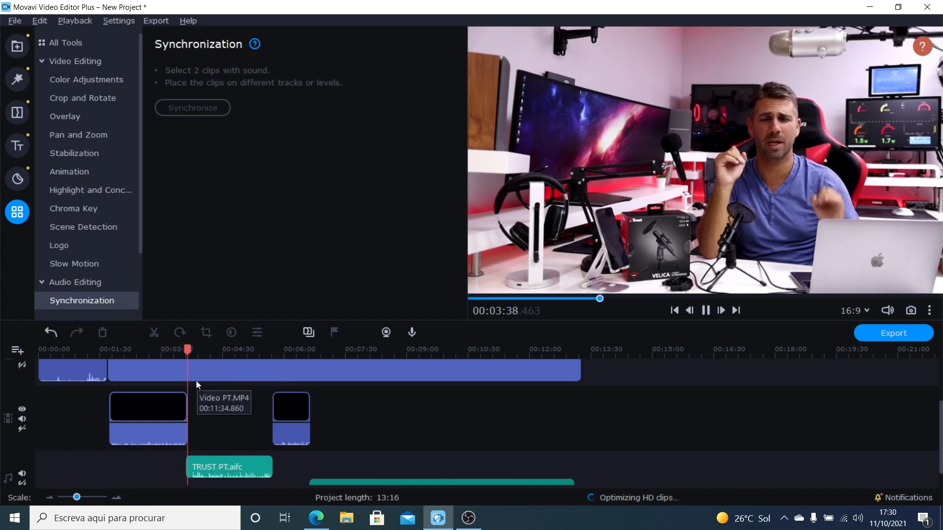
click(284, 349)
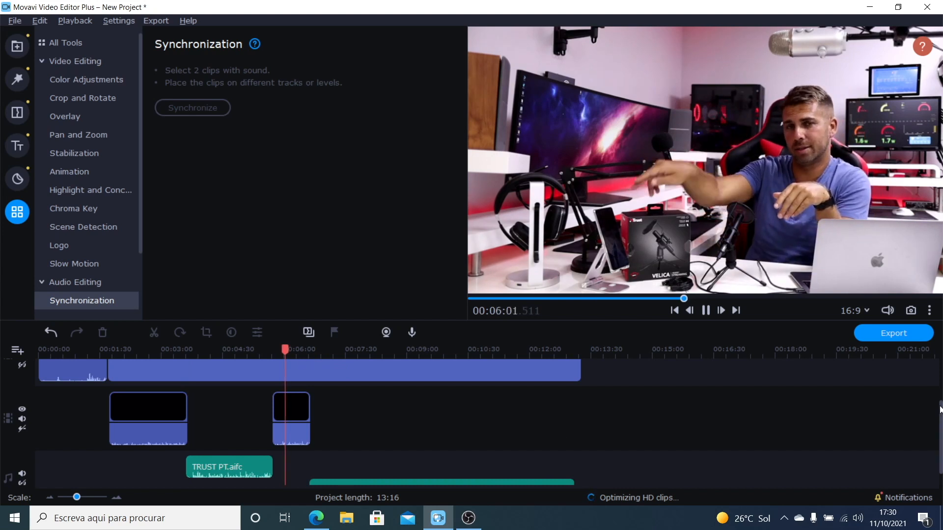
scroll(464, 384, down, 1)
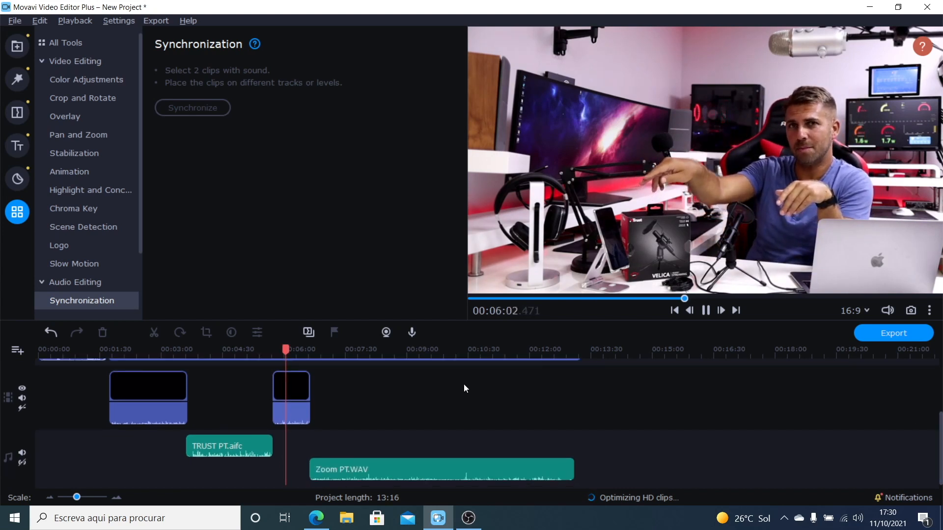
click(334, 347)
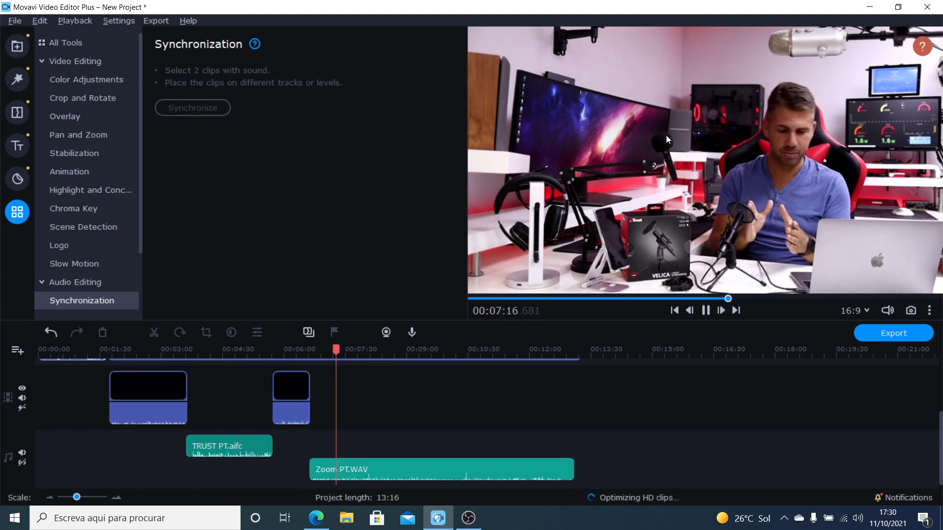
click(295, 349)
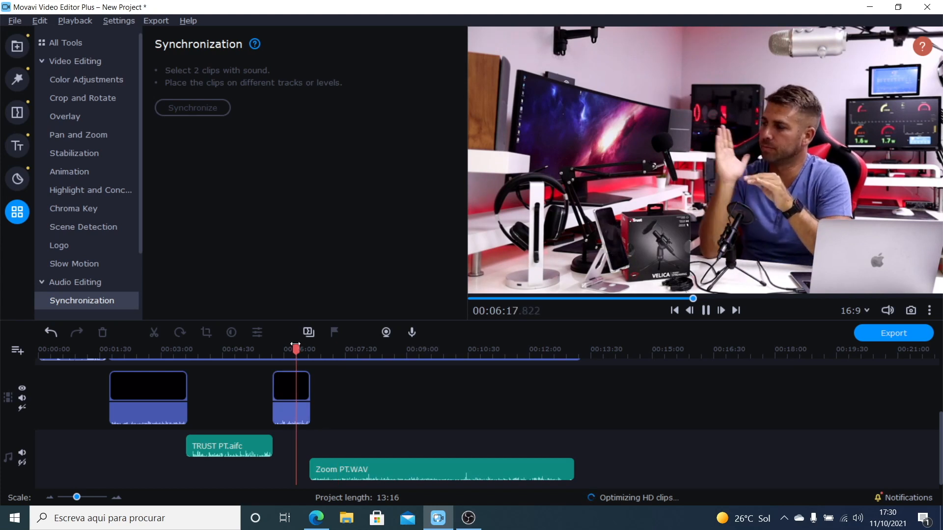
key(space)
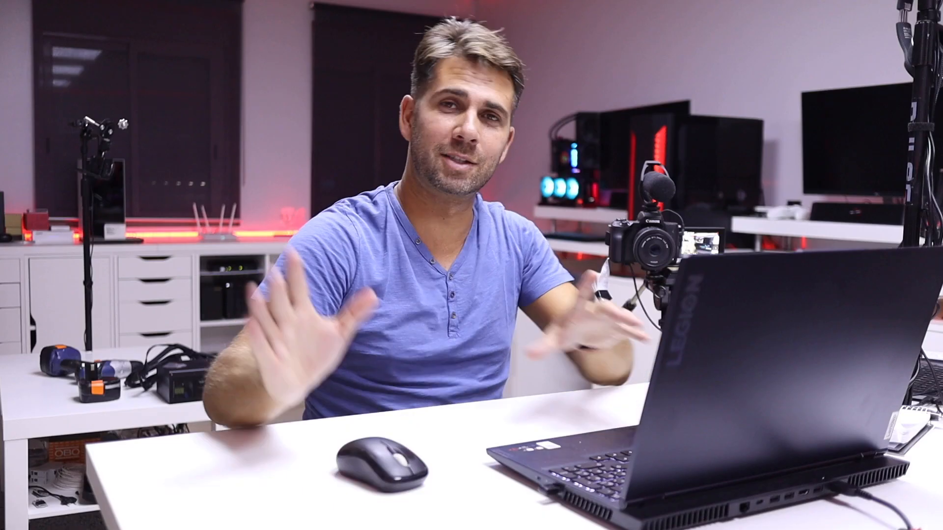